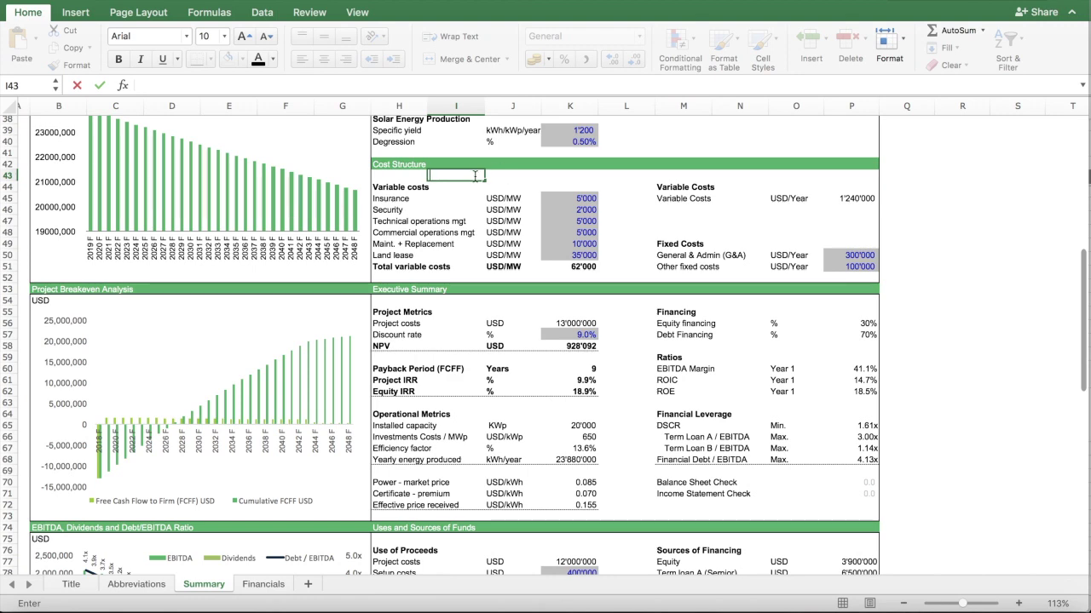
# Step: Look through the Financials, Title and Abbreviations sheets of the solar park model
pyautogui.hotkey('ctrl', 'pagedown')
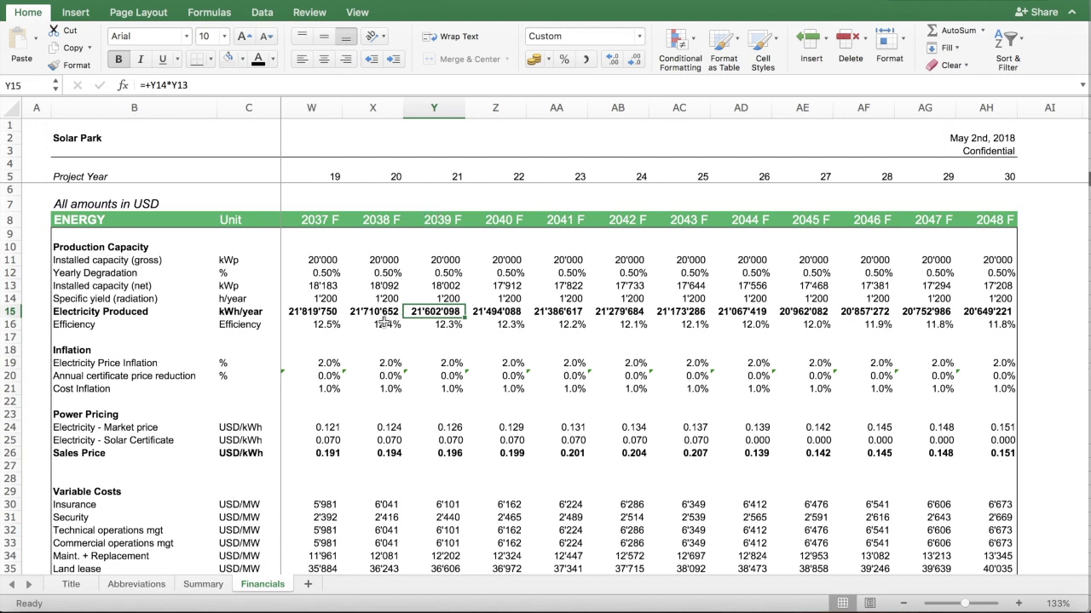
pyautogui.click(92, 589)
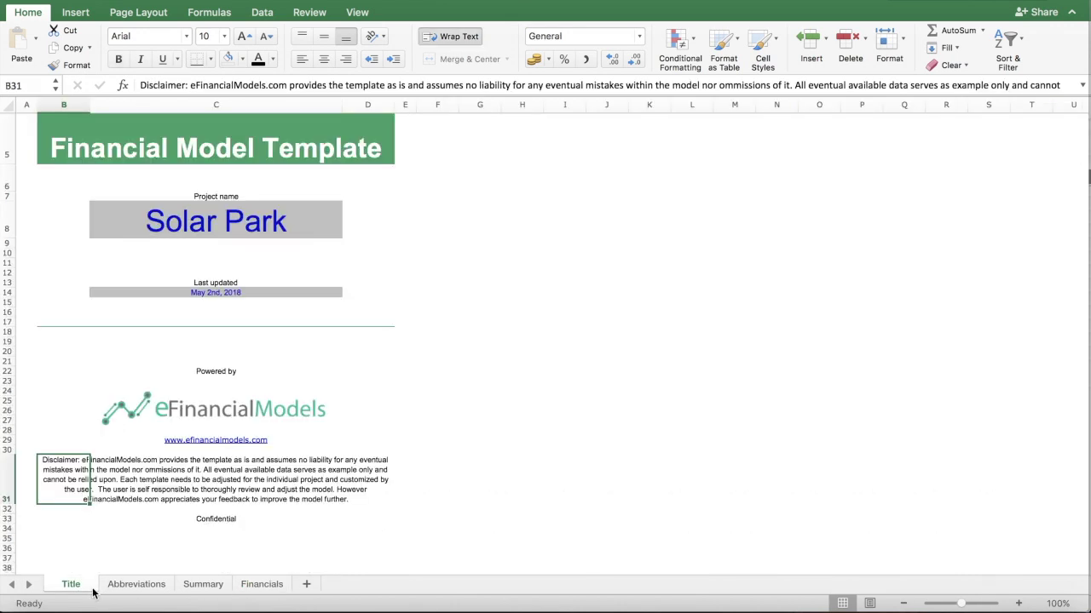
pyautogui.click(137, 587)
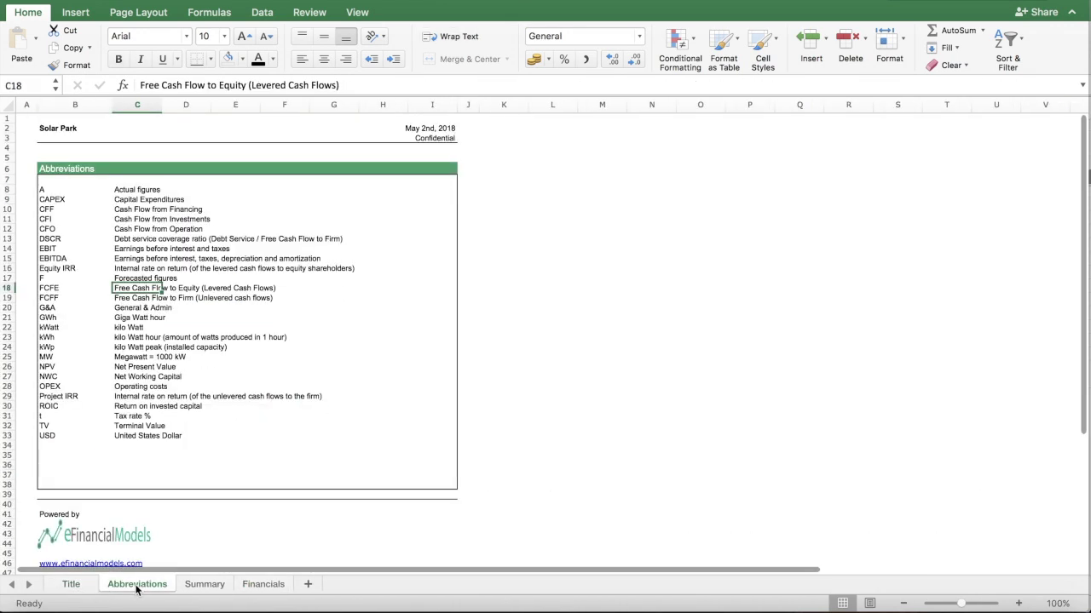
# Step: Review the Financial Overview and the Installed Capacity and Solar Energy Production section on the Summary sheet
pyautogui.click(205, 584)
pyautogui.scroll(5, 75, 162)
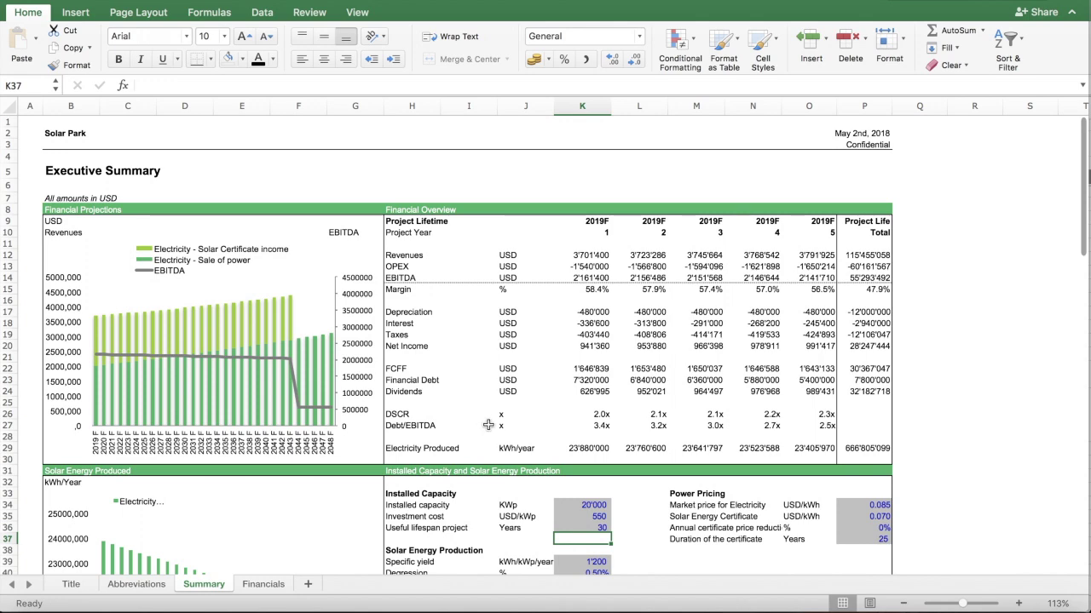
pyautogui.scroll(-5, 488, 425)
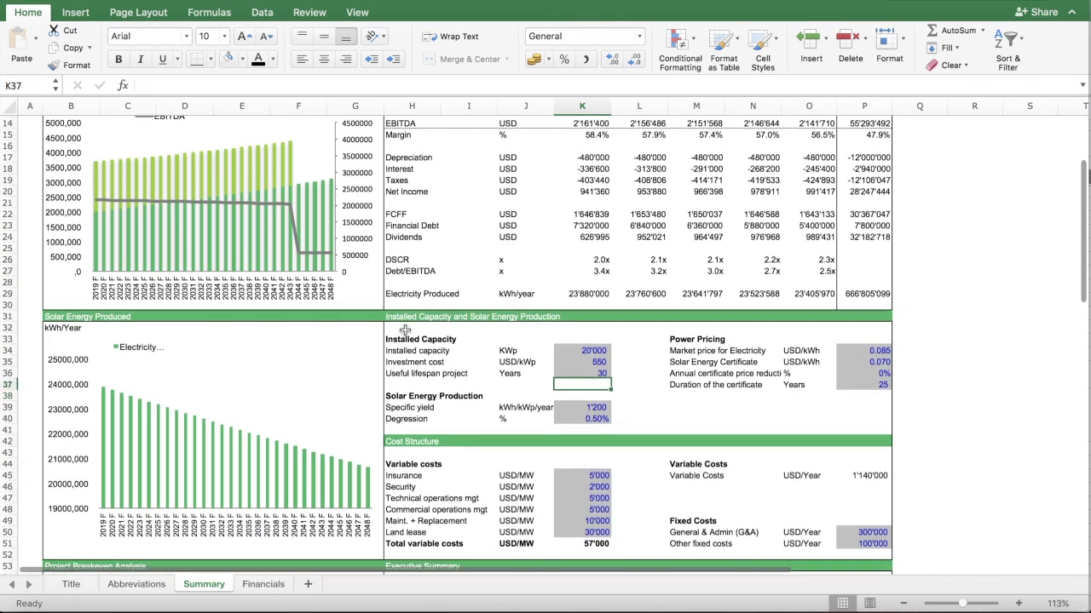
pyautogui.click(403, 328)
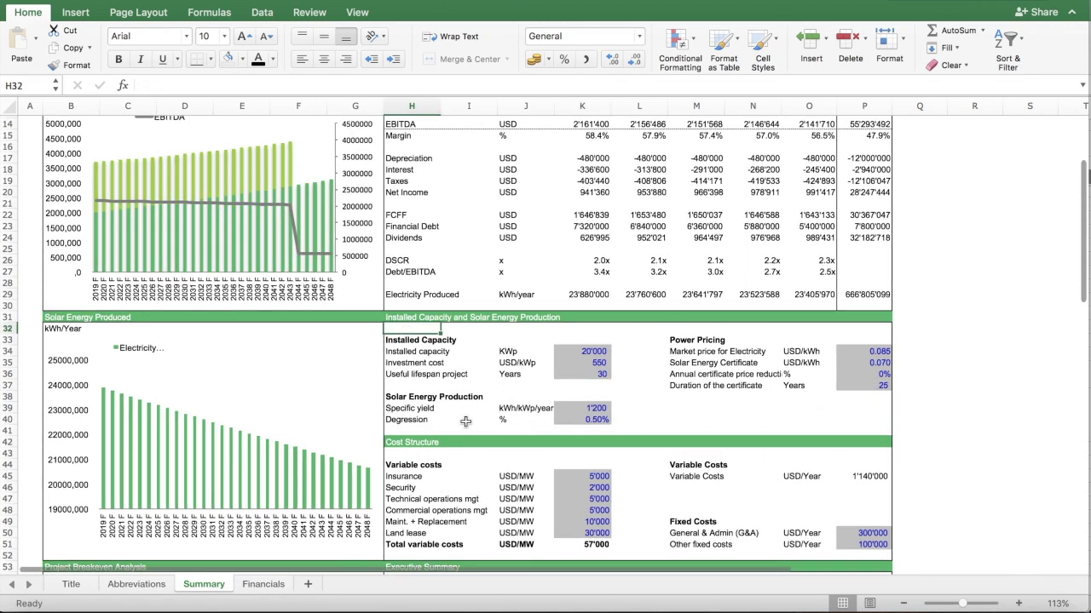
# Step: Highlight the Project IRR and Equity IRR rows in the Executive Summary section and review the funding and General Assumptions sections below
pyautogui.scroll(-7, 468, 414)
pyautogui.scroll(-3, 481, 422)
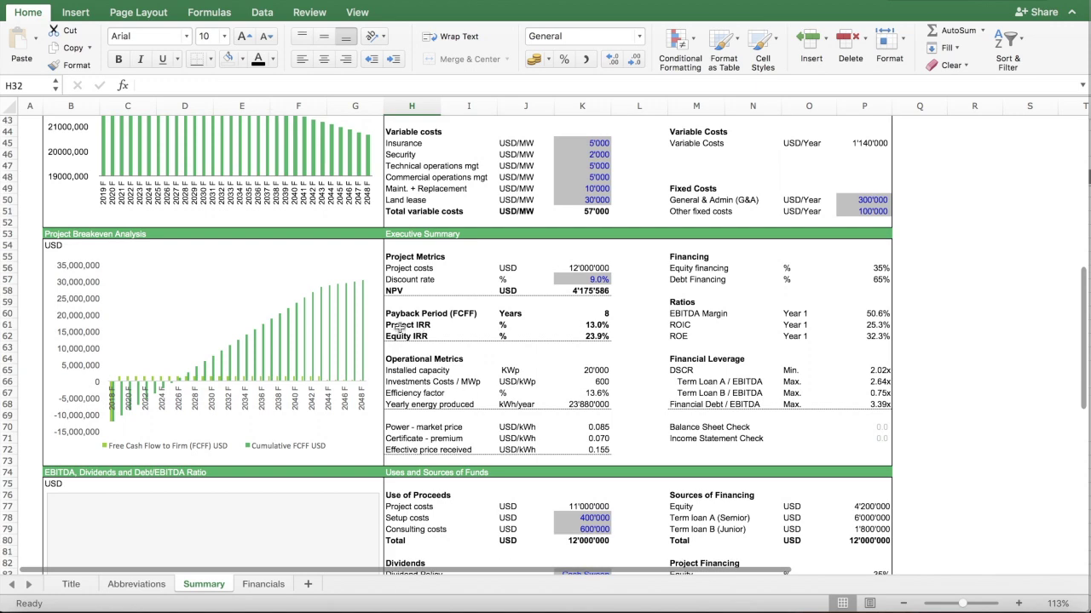
pyautogui.moveTo(401, 326); pyautogui.dragTo(576, 340)
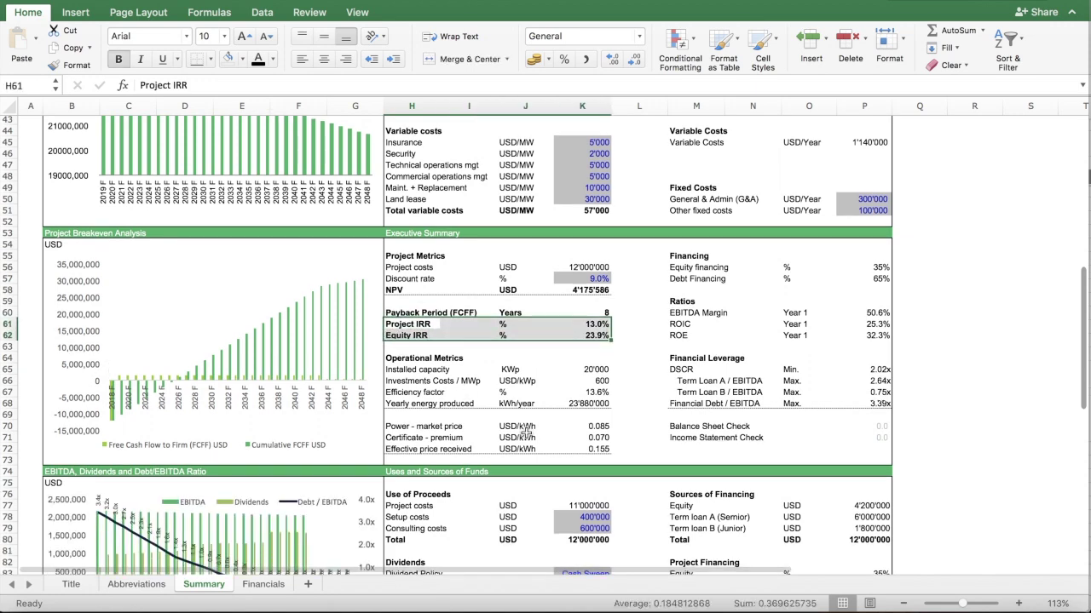
pyautogui.hscroll(1, 501, 398)
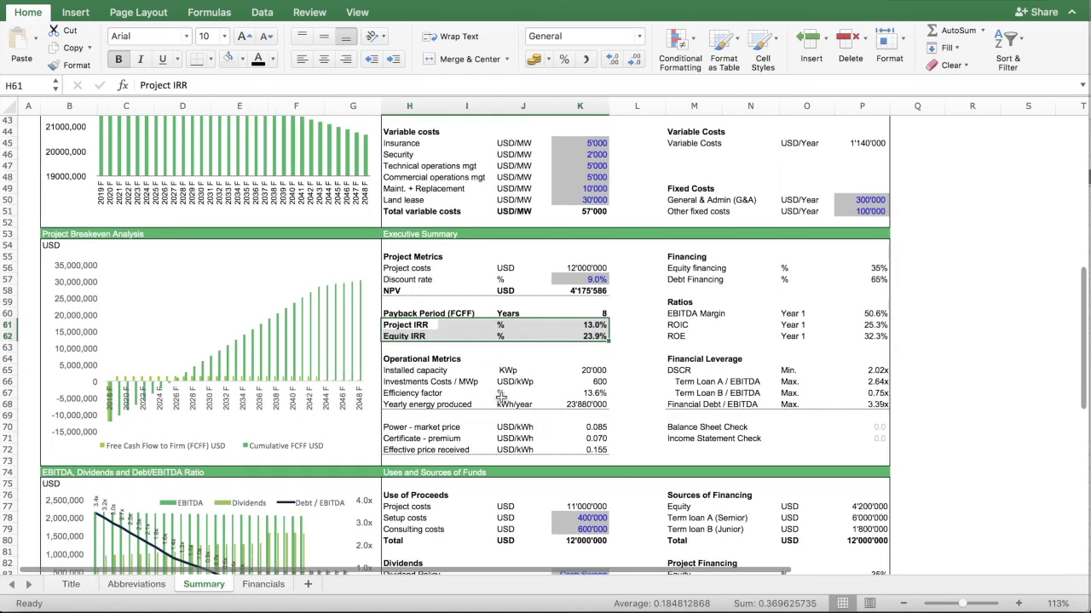
pyautogui.scroll(-1, 587, 346)
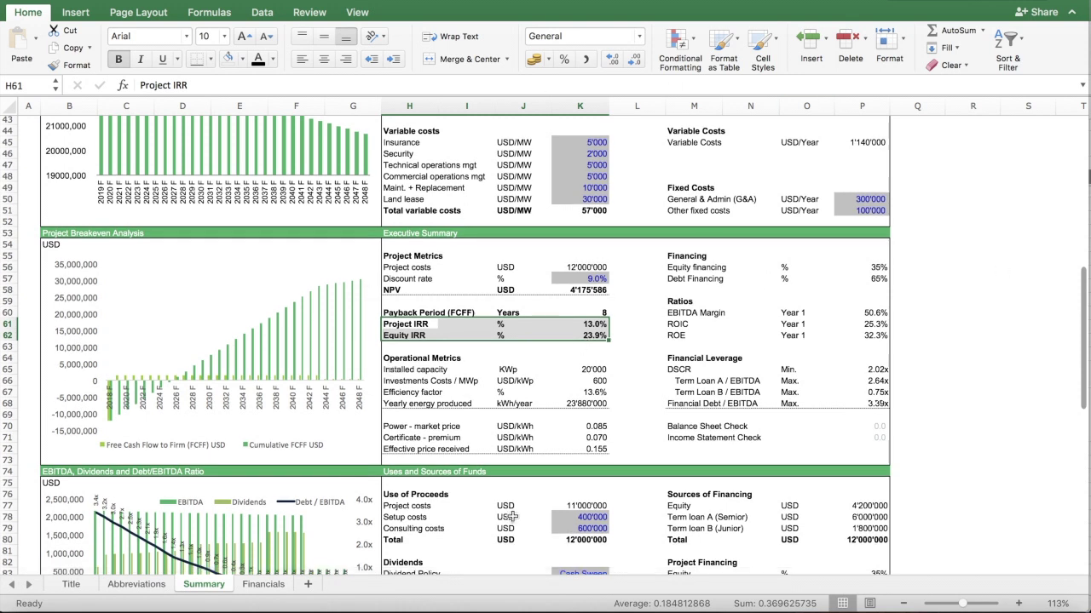
pyautogui.scroll(-12, 514, 511)
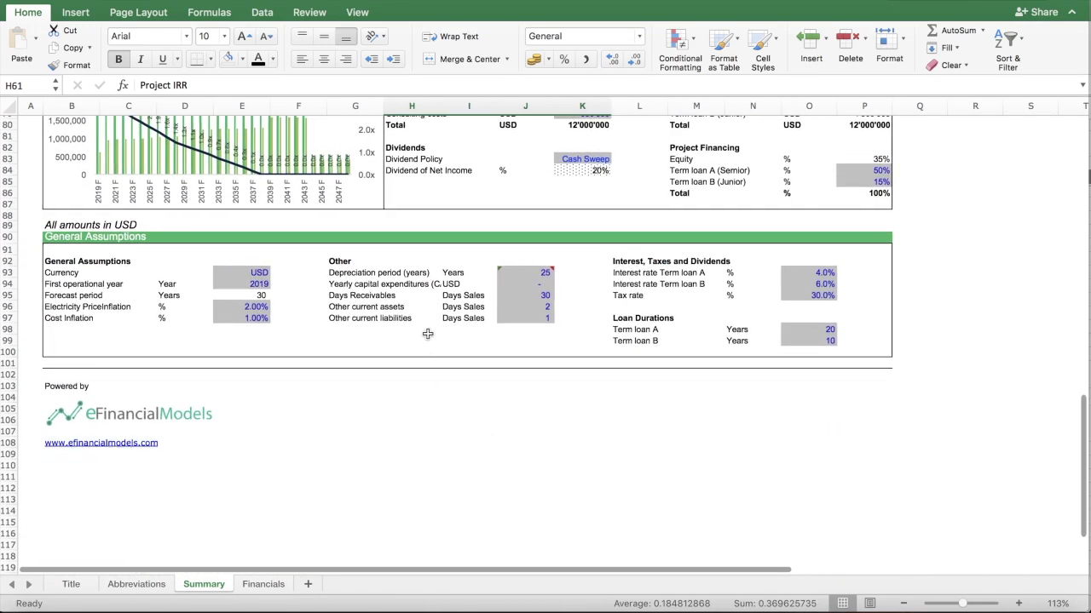
pyautogui.scroll(10, 426, 333)
pyautogui.scroll(16, 426, 332)
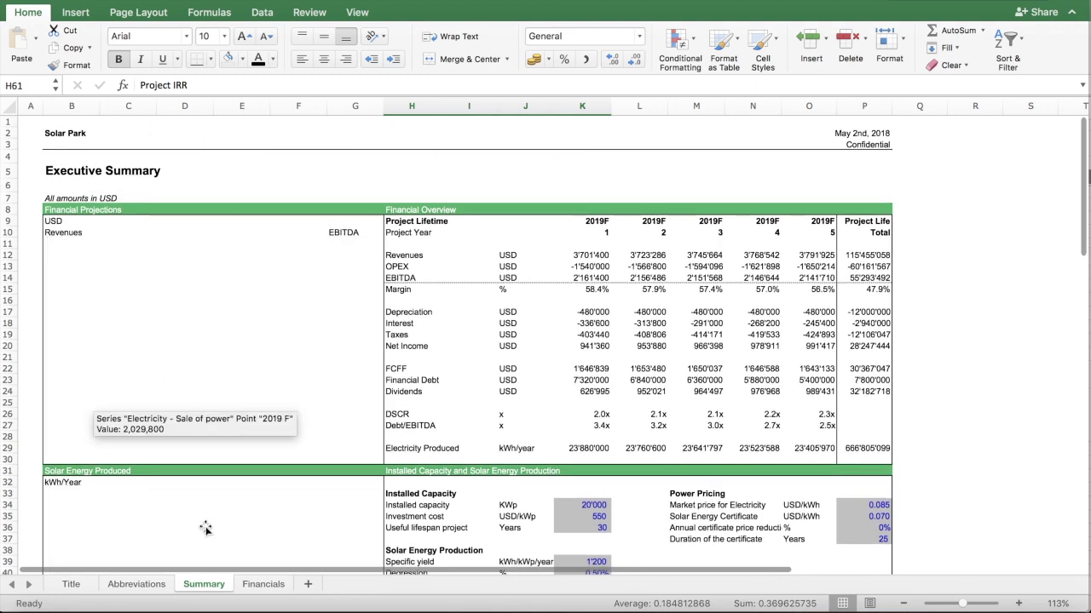
# Step: On the Financials sheet, review the Production Capacity section and highlight the Inflation rows 18 to 21
pyautogui.click(263, 584)
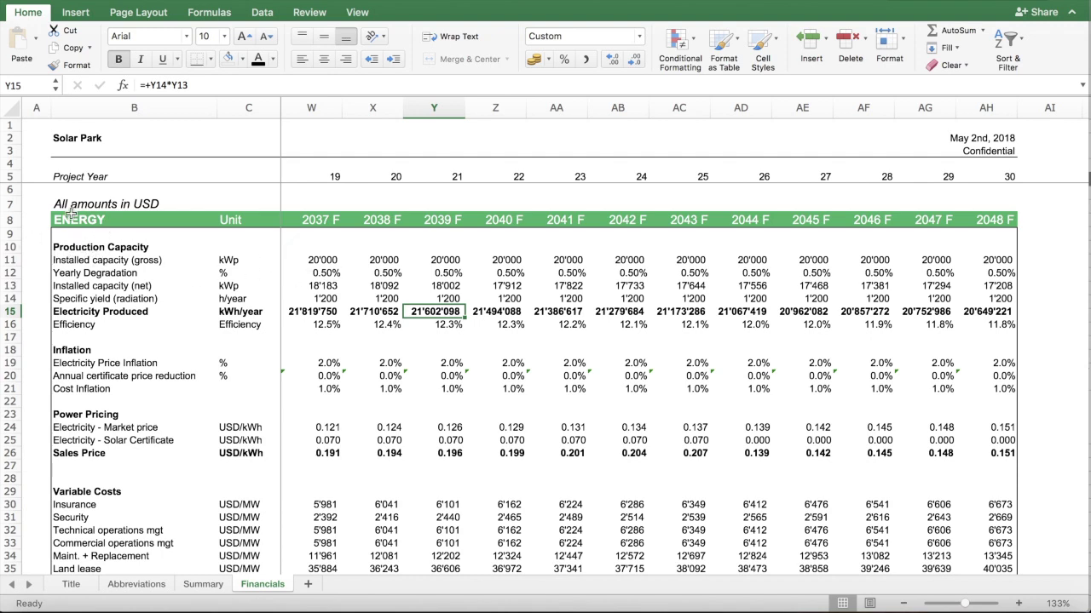
pyautogui.click(13, 252)
pyautogui.moveTo(13, 256); pyautogui.dragTo(121, 383)
pyautogui.click(98, 313)
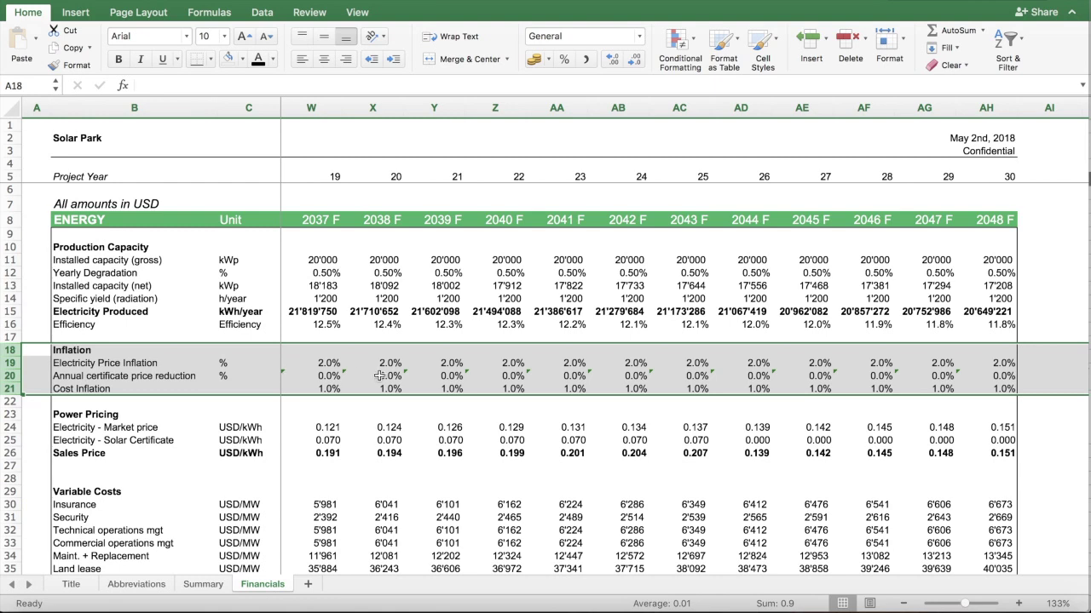
# Step: Inspect the electricity market price, solar certificate and Sales Price formulas for project year 1 in the Power Pricing section
pyautogui.hscroll(-10, 417, 378)
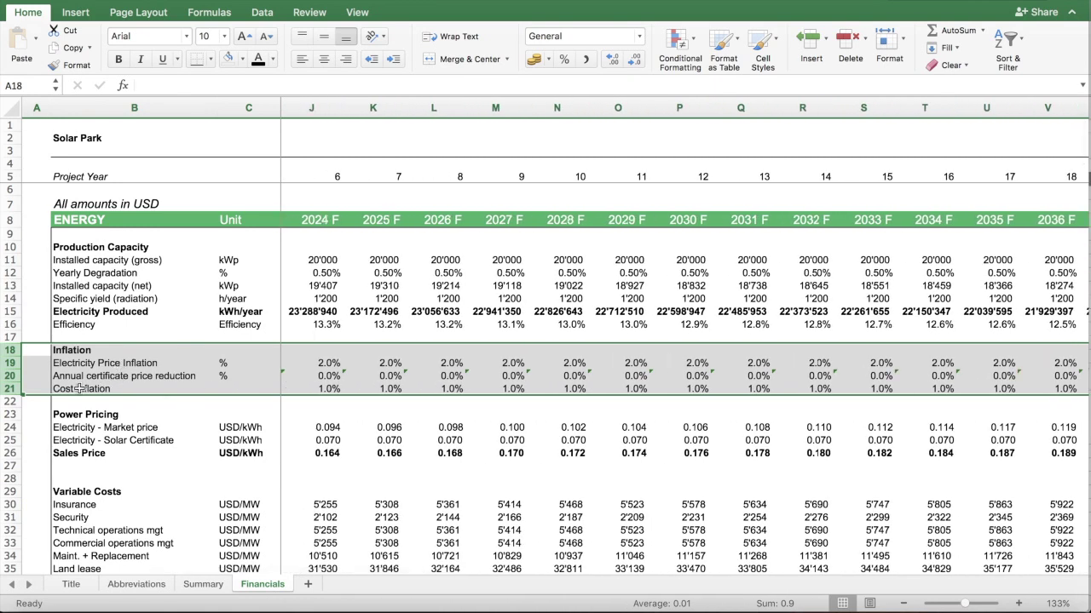
pyautogui.scroll(-3, 363, 407)
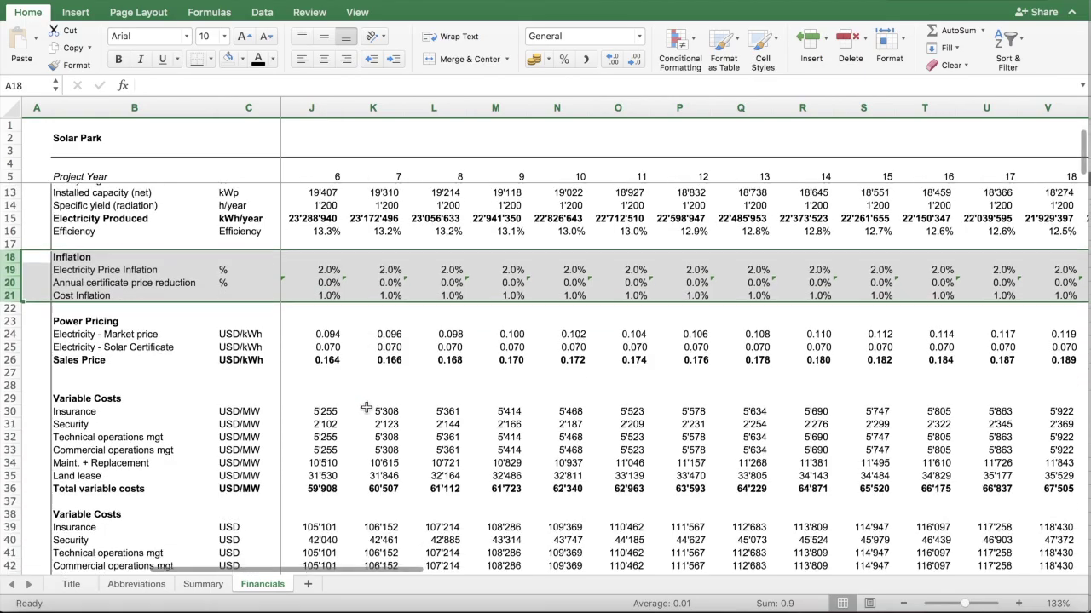
pyautogui.hscroll(-1, 365, 408)
pyautogui.scroll(-3, 365, 408)
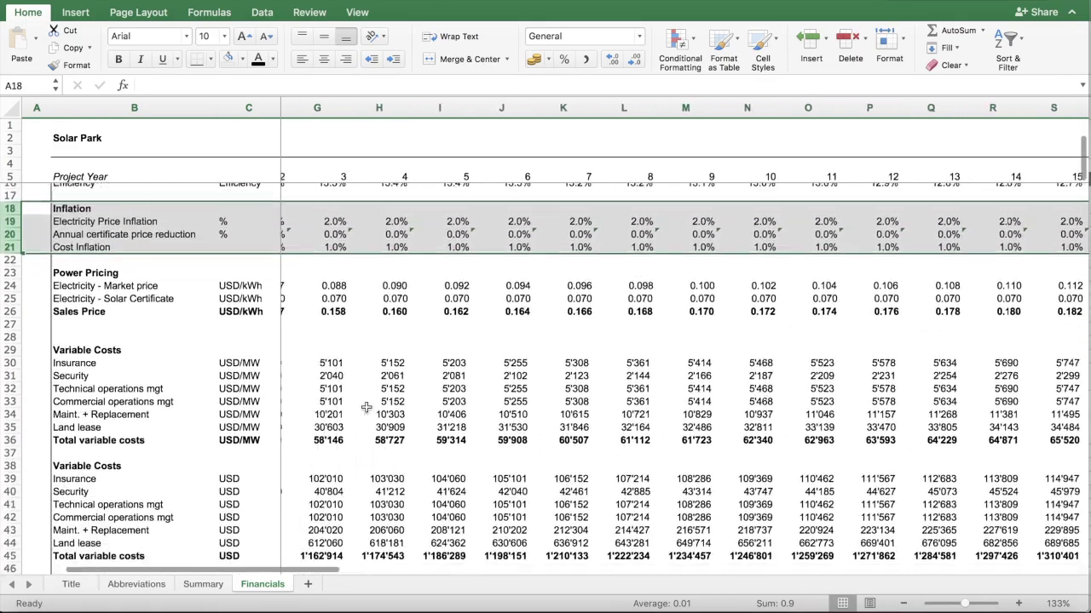
pyautogui.hscroll(-6, 409, 404)
pyautogui.scroll(2, 417, 417)
pyautogui.scroll(2, 422, 423)
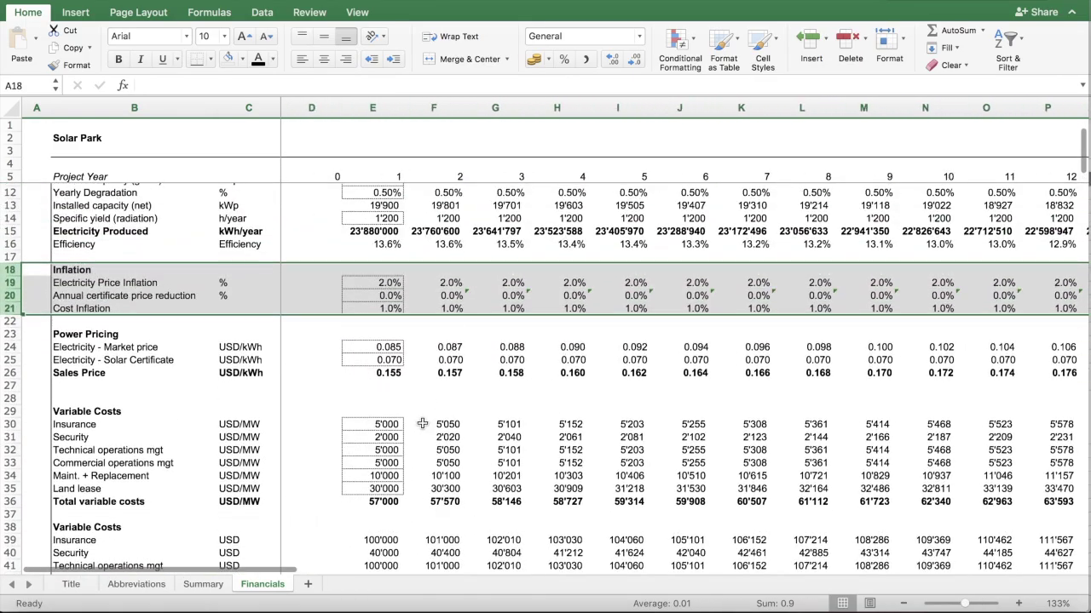
pyautogui.click(89, 348)
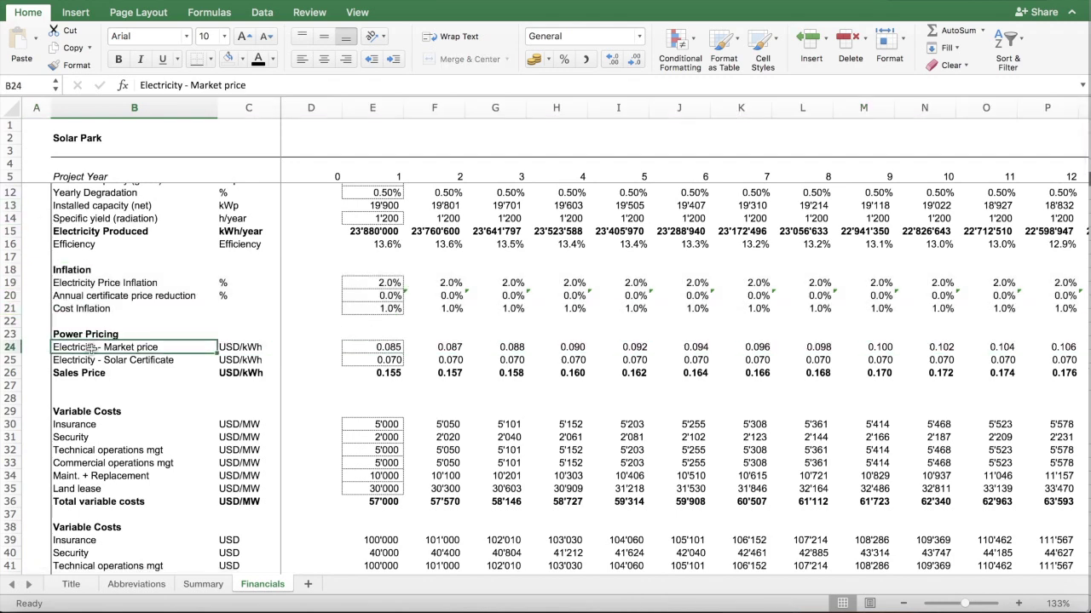
pyautogui.click(88, 361)
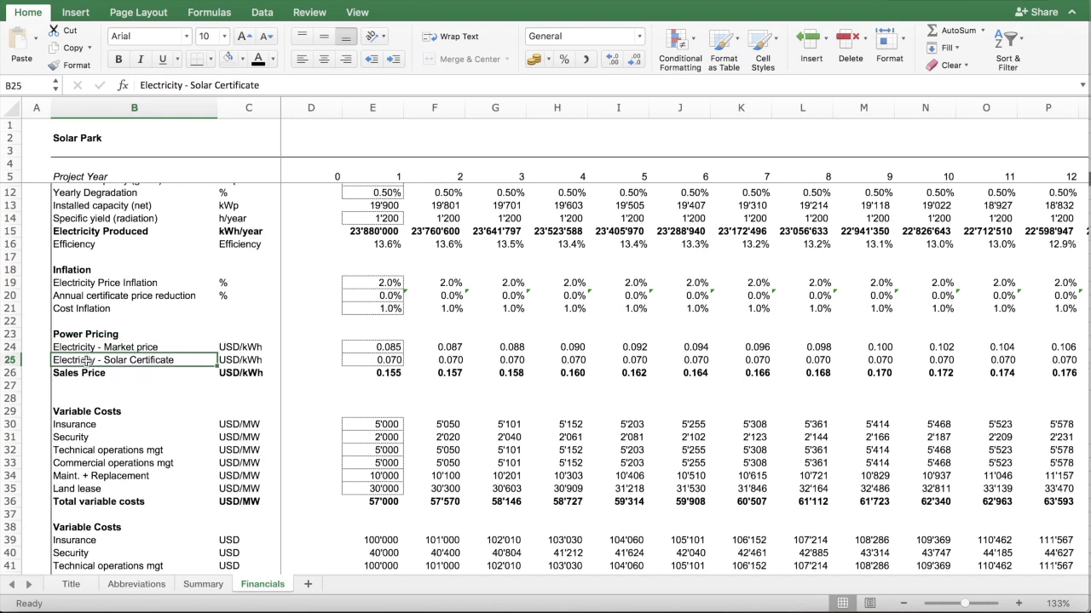
pyautogui.moveTo(383, 347); pyautogui.dragTo(384, 360)
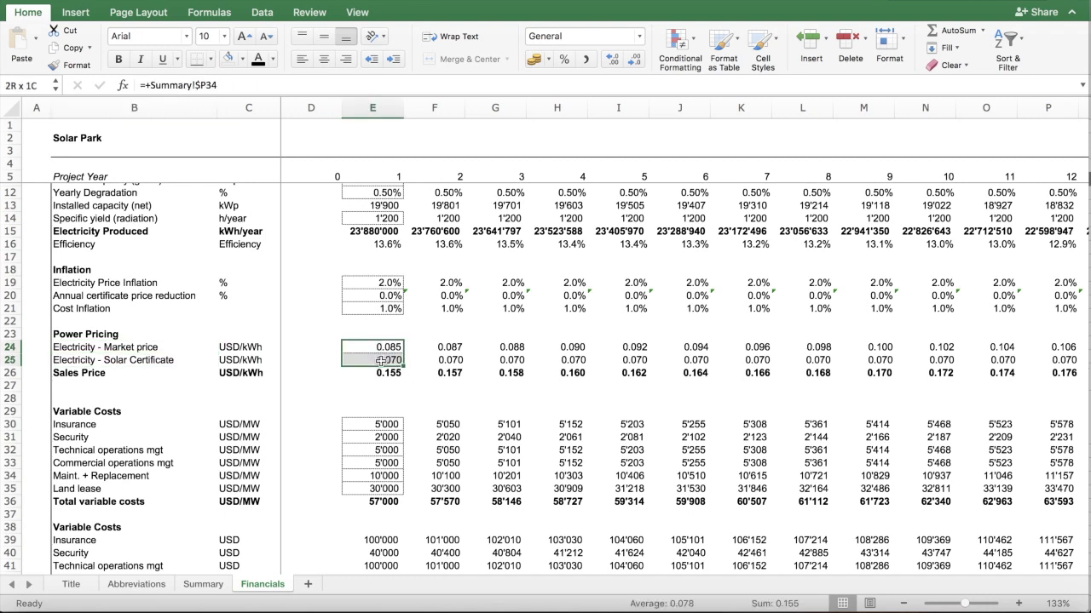
pyautogui.click(381, 378)
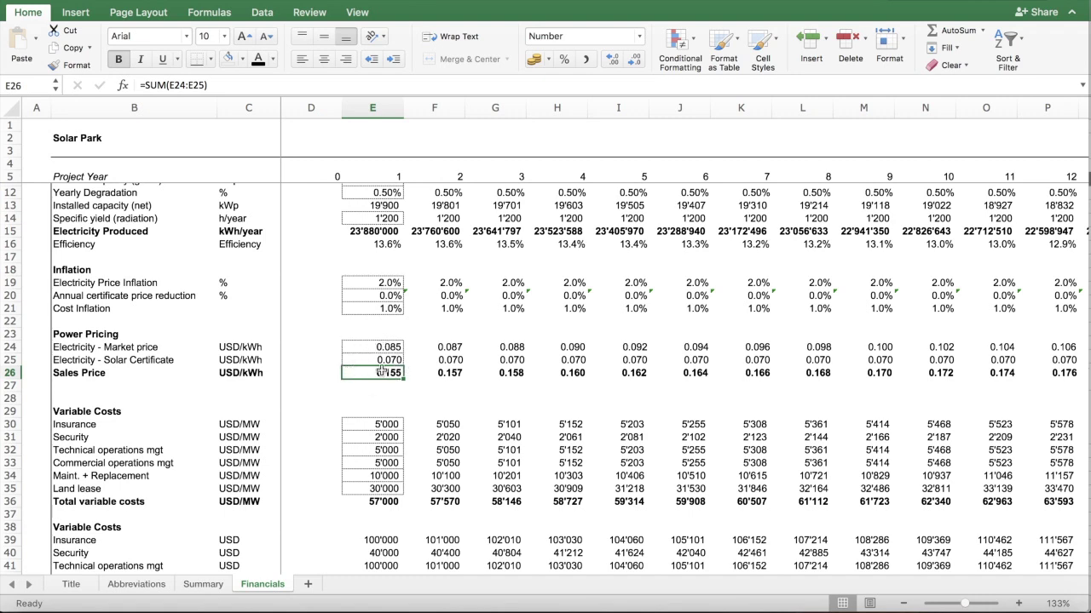
# Step: Examine the Electricity - Solar Certificate formulas for project years 1 and 2
pyautogui.click(105, 365)
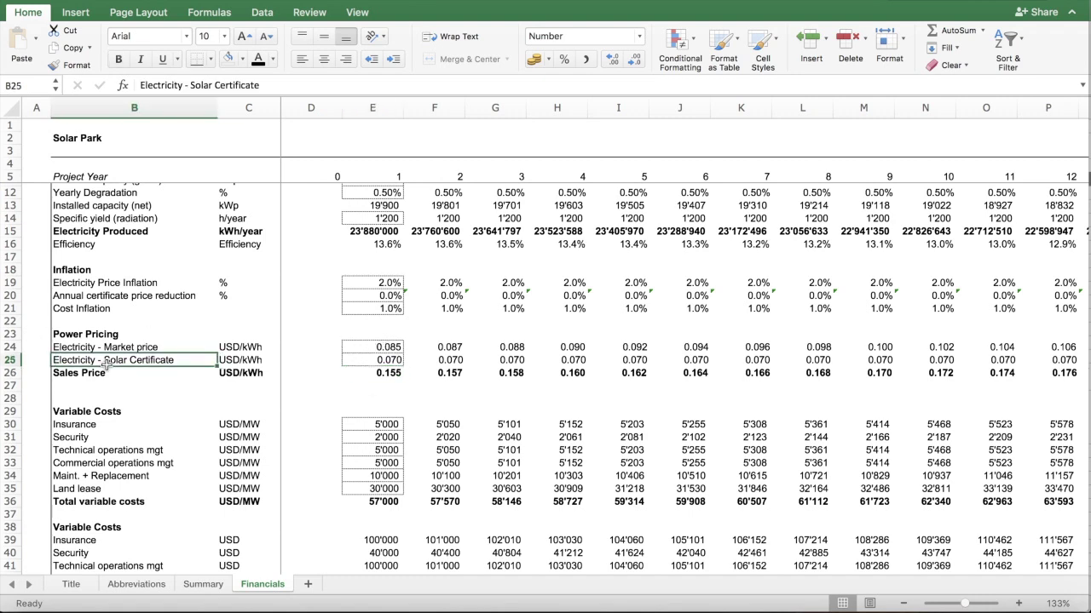
pyautogui.click(387, 360)
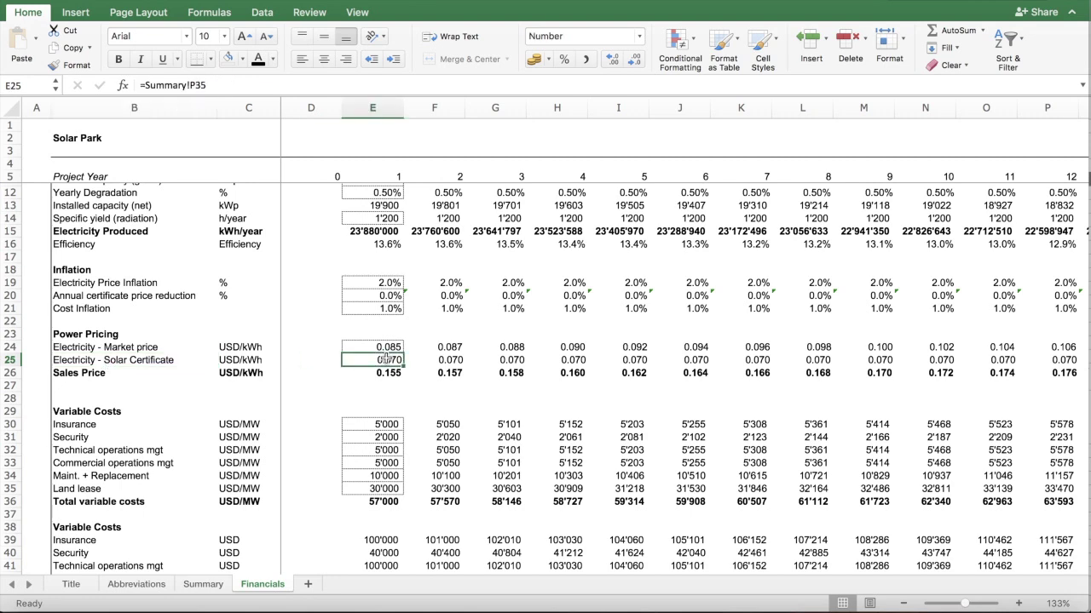
pyautogui.click(454, 361)
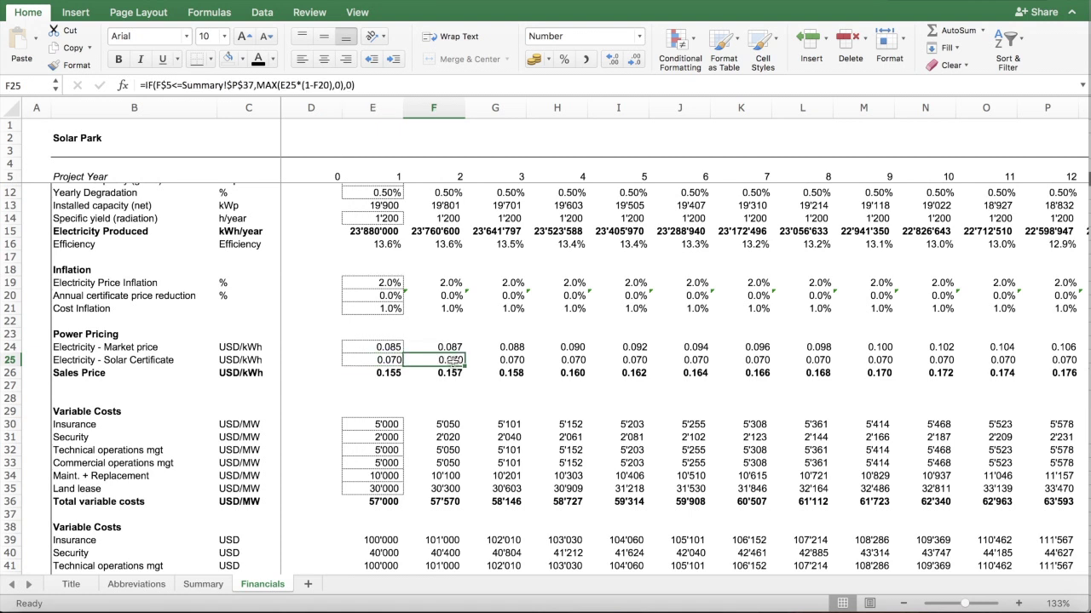
# Step: On the Summary sheet, set the annual certificate price reduction under Power Pricing to 2%
pyautogui.click(208, 585)
pyautogui.scroll(-3, 841, 438)
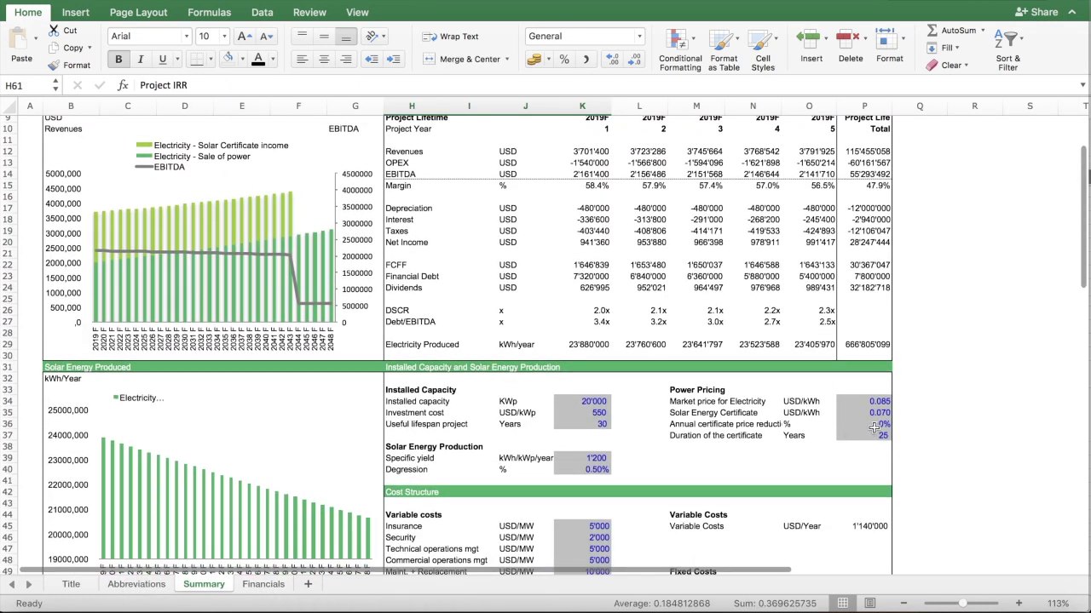
pyautogui.click(875, 428)
pyautogui.write('2')
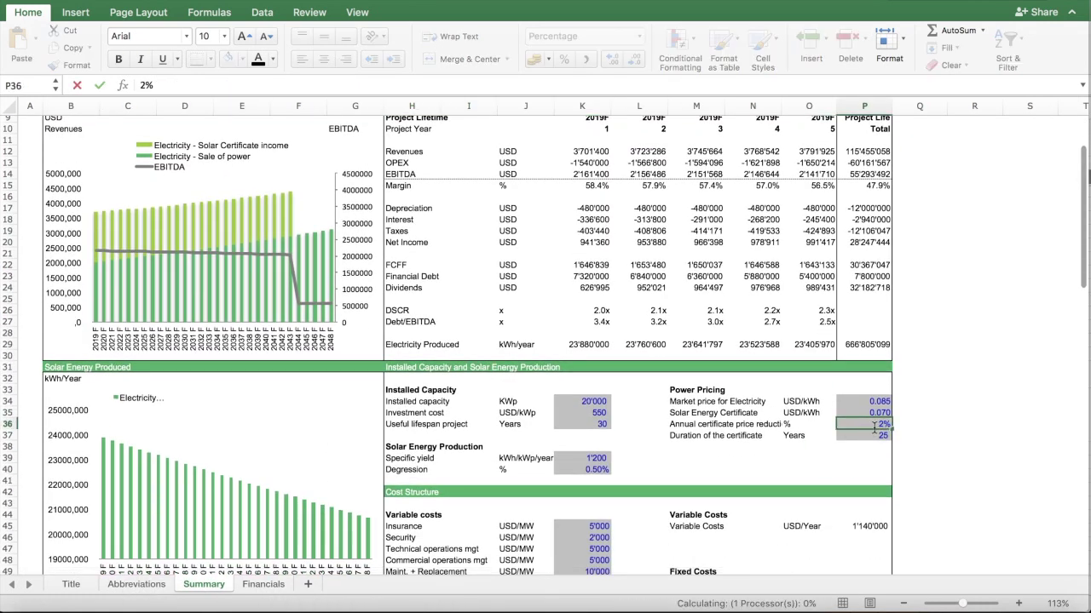
pyautogui.press('Return')
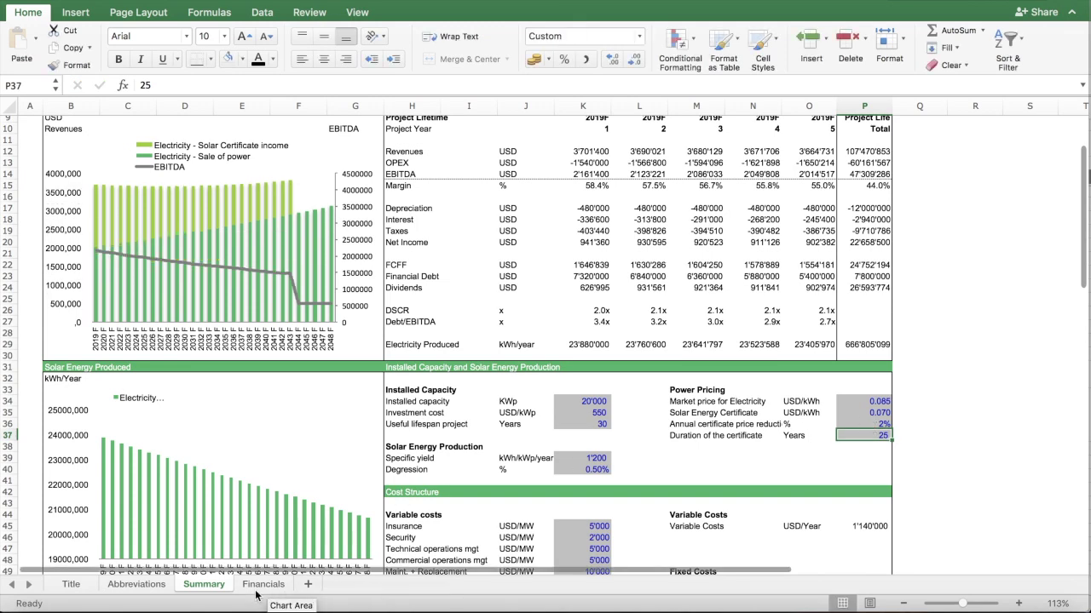
# Step: Check how the certificate price reduction affects the solar certificate prices on the Financials sheet, comparing with the Summary sheet
pyautogui.click(257, 586)
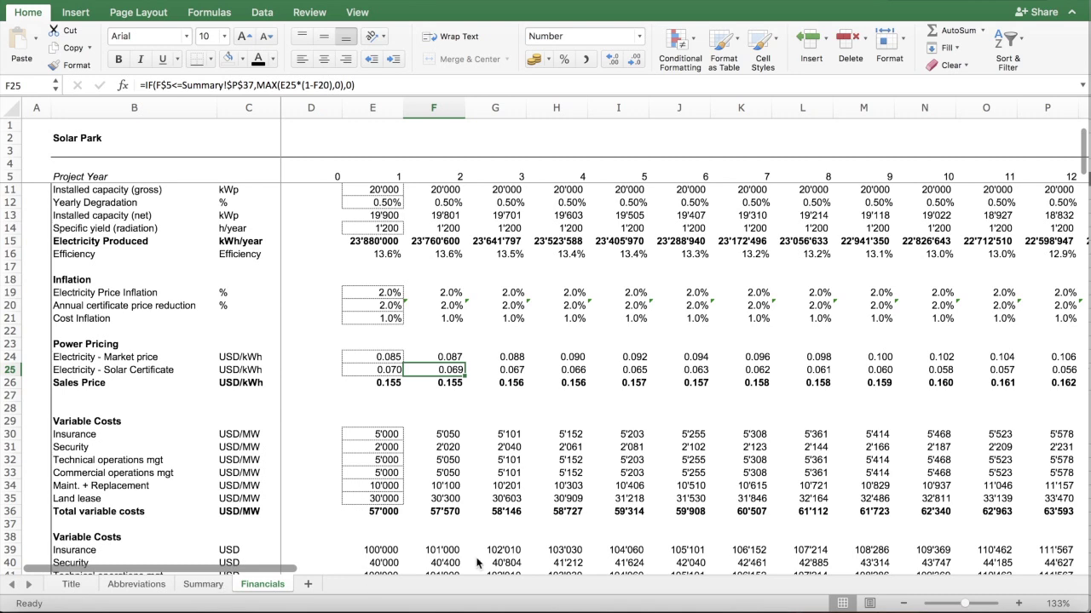
pyautogui.click(203, 584)
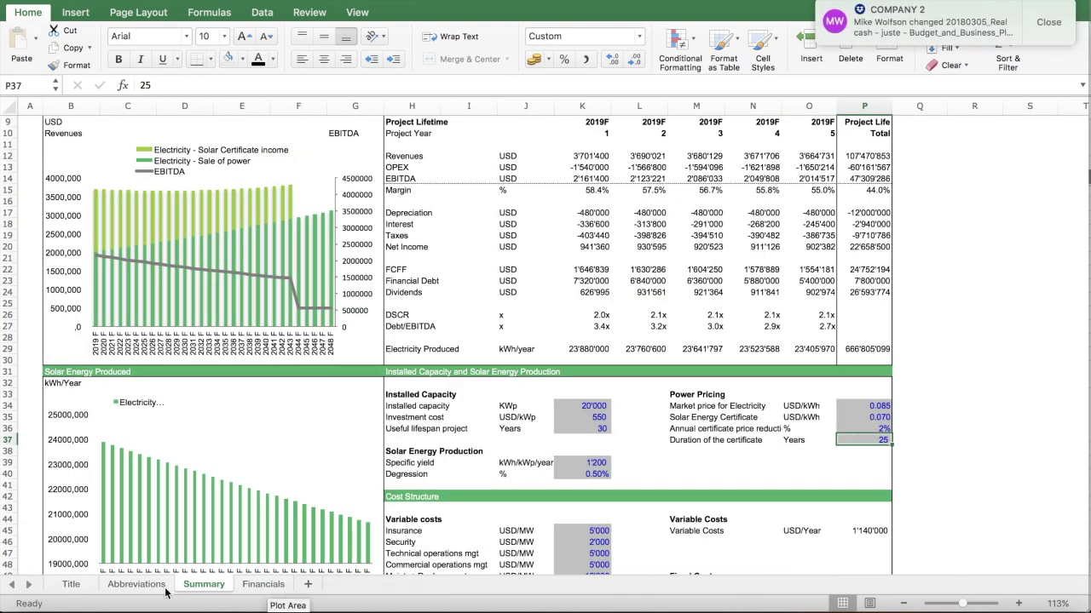
pyautogui.click(264, 585)
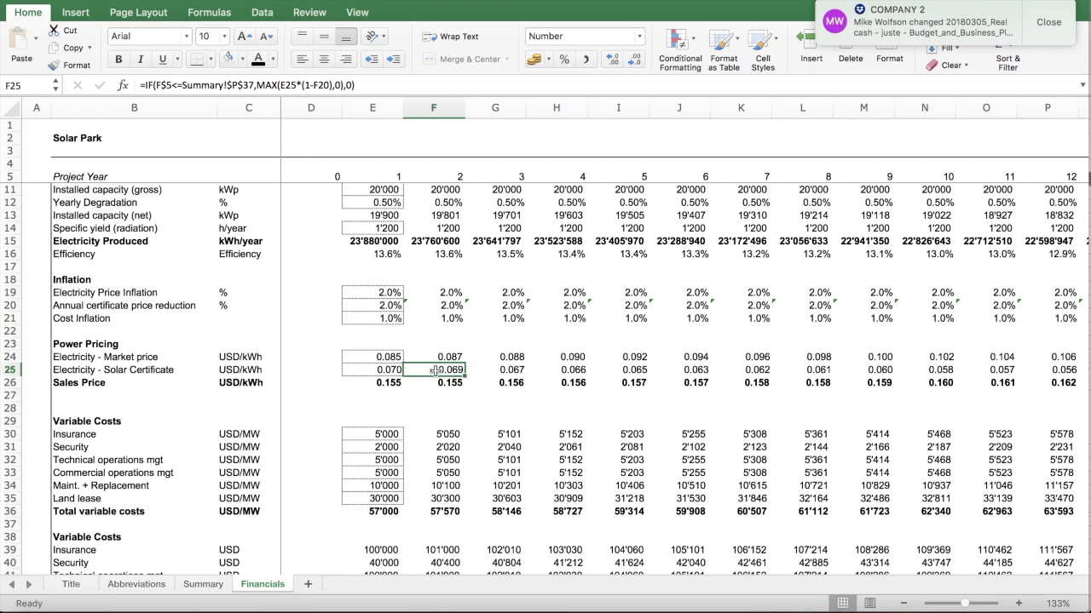
pyautogui.scroll(-2, 923, 376)
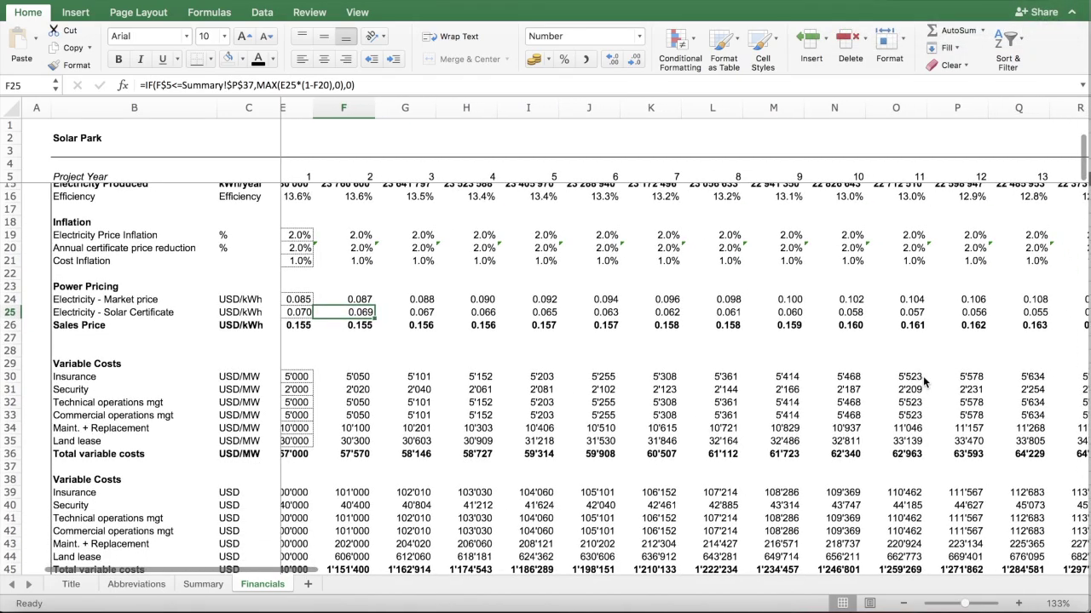
pyautogui.scroll(4, 922, 376)
pyautogui.hscroll(1, 923, 376)
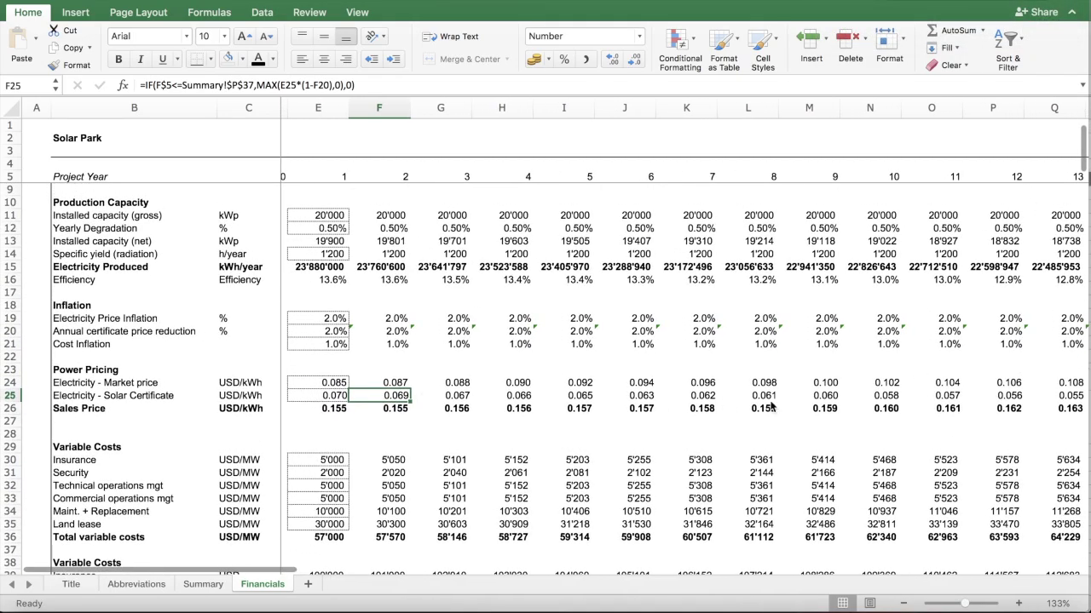
# Step: Examine the Variable Costs sections on the Financials sheet, selecting the heading of the USD/MW block
pyautogui.scroll(-3, 529, 413)
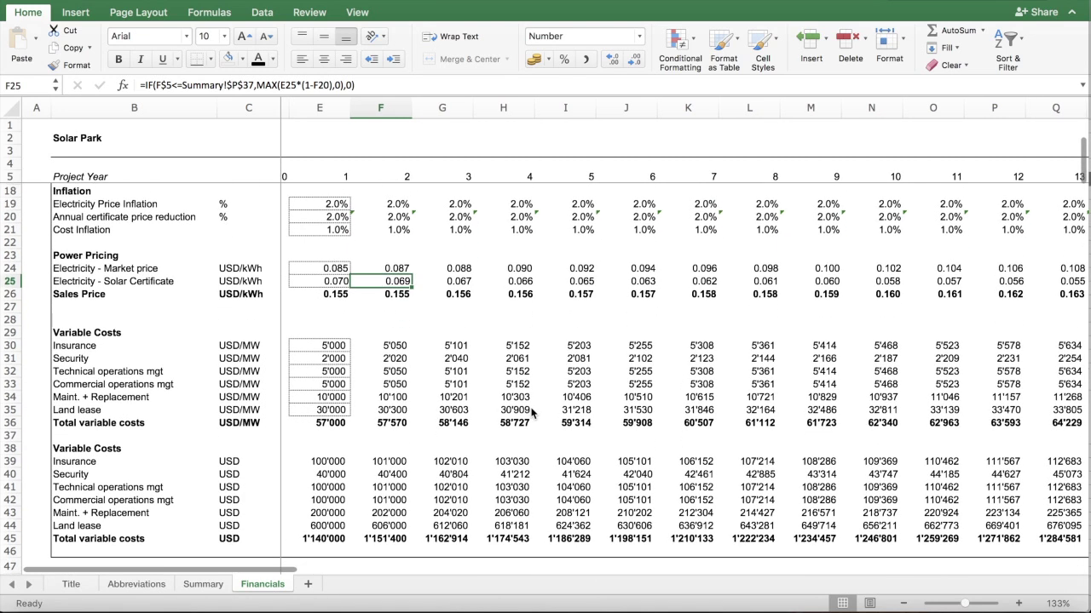
pyautogui.hscroll(-1, 532, 413)
pyautogui.click(85, 332)
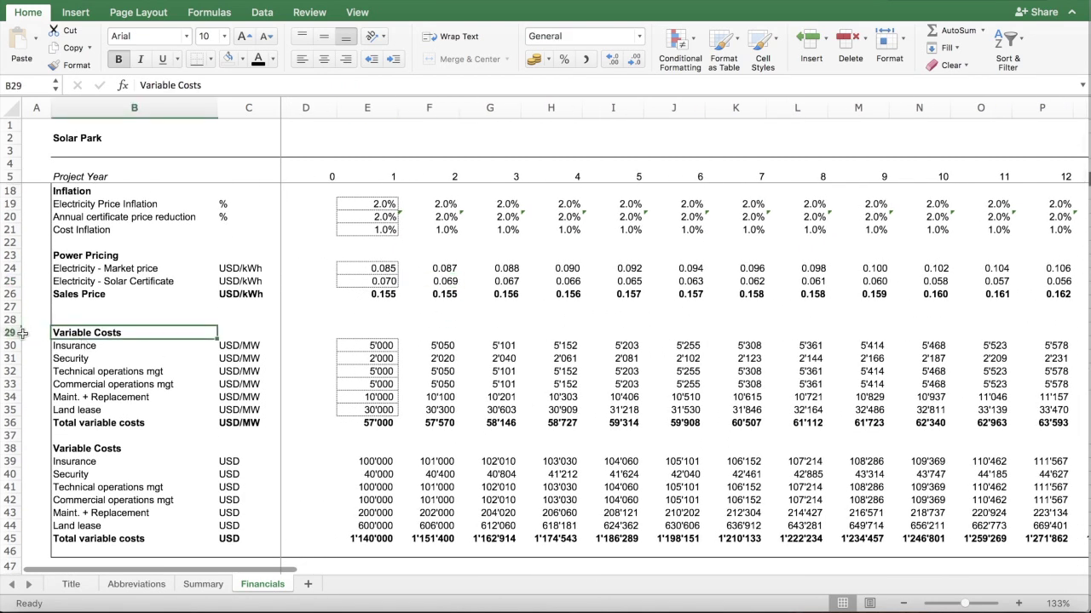
# Step: Examine both Variable Costs blocks on the Financials sheet, including the formula for year 1 total variable costs in USD
pyautogui.moveTo(13, 332); pyautogui.dragTo(12, 521)
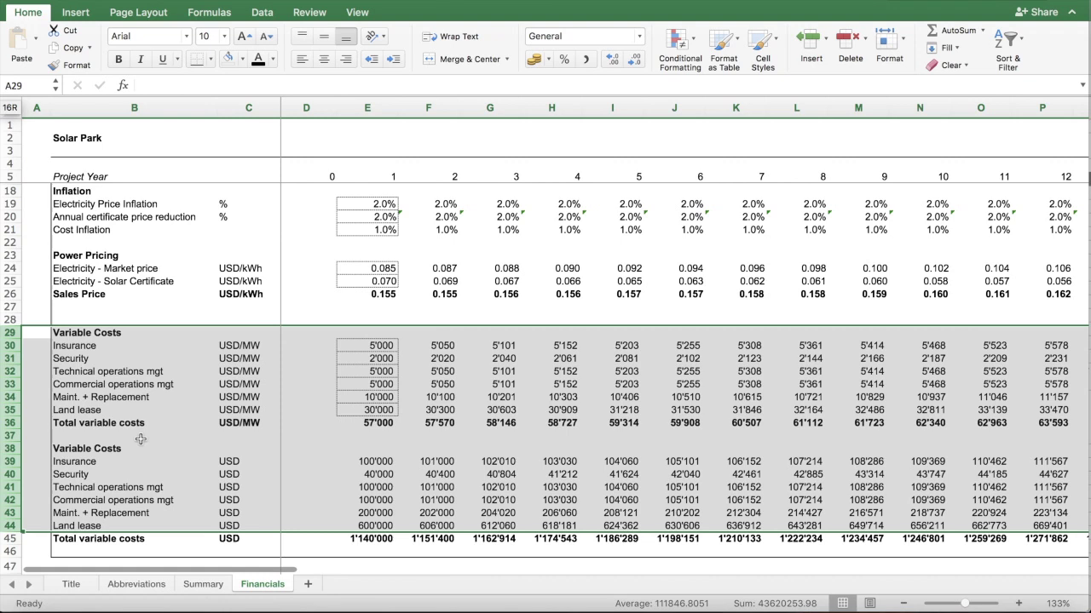
pyautogui.click(242, 345)
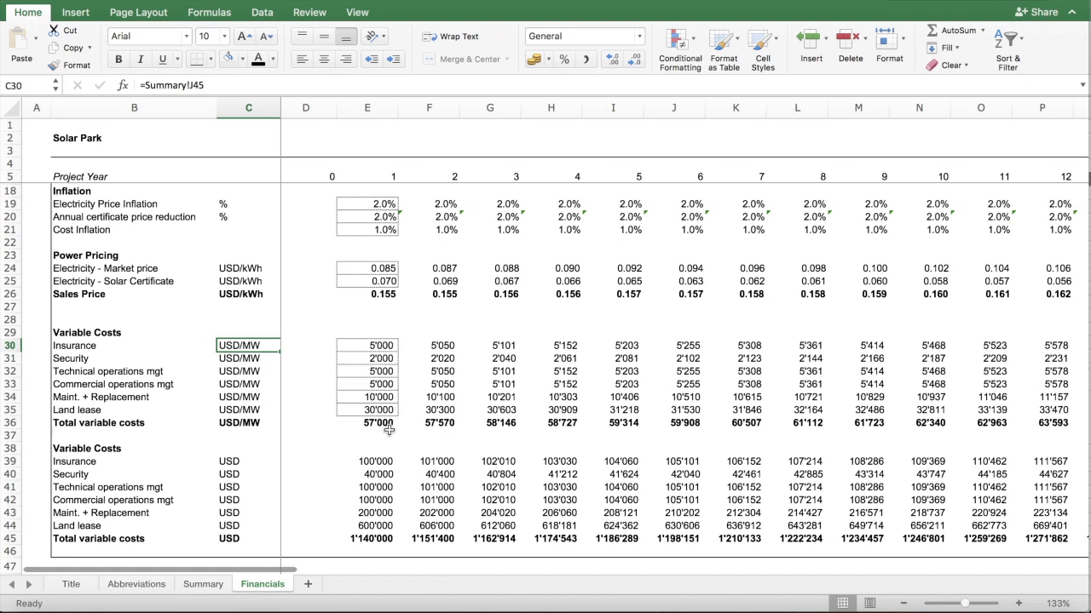
pyautogui.click(368, 535)
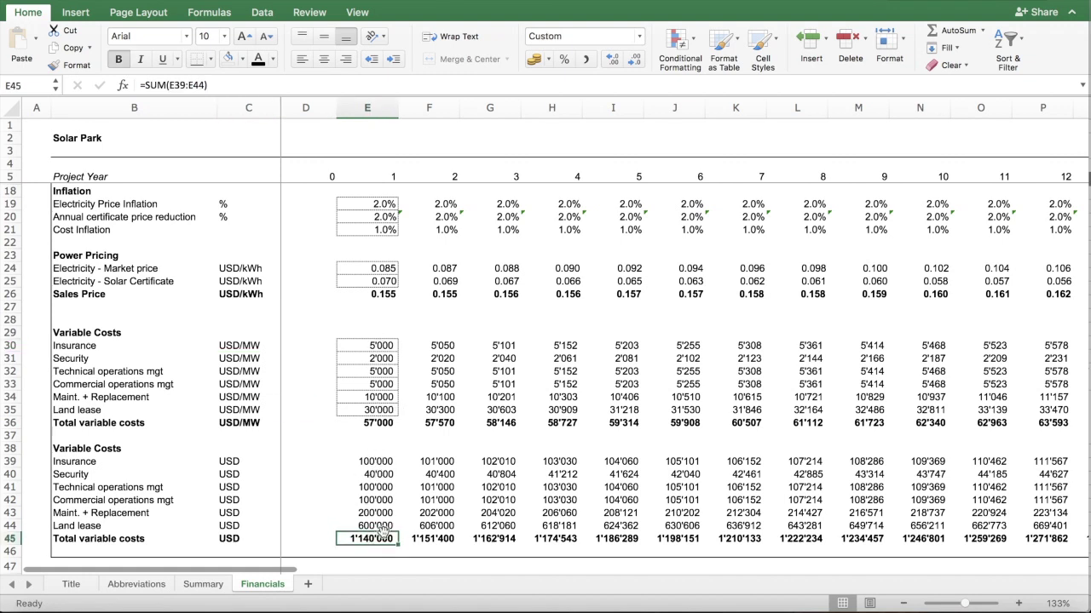
pyautogui.scroll(-6, 382, 530)
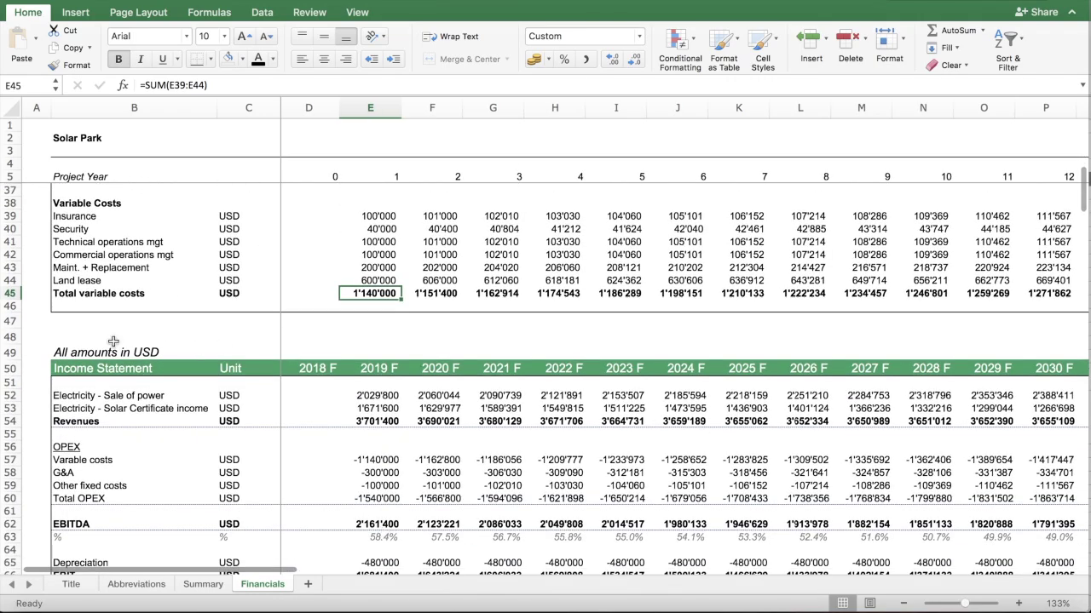
pyautogui.scroll(10, 502, 269)
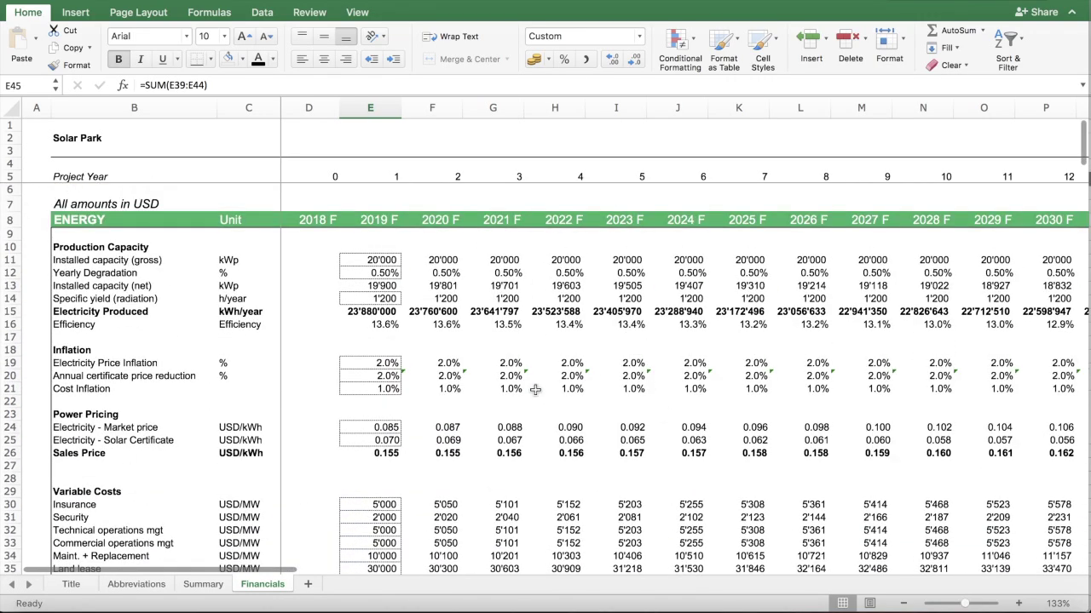
# Step: Examine the Income Statement, checking the 2019 EBITDA and Net Income formulas and the development over the following years
pyautogui.scroll(-14, 532, 390)
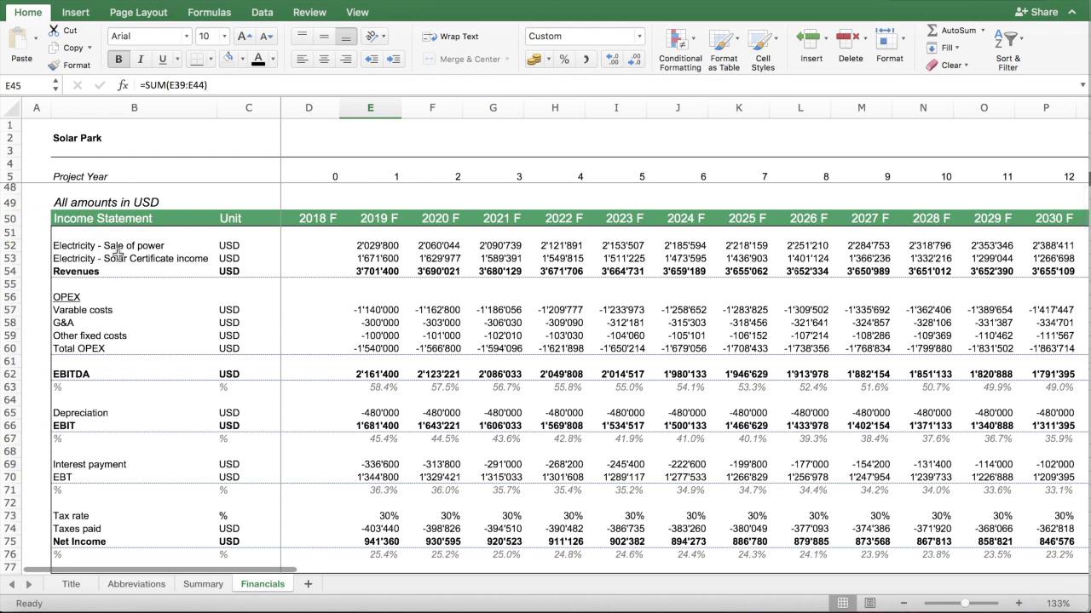
pyautogui.click(373, 376)
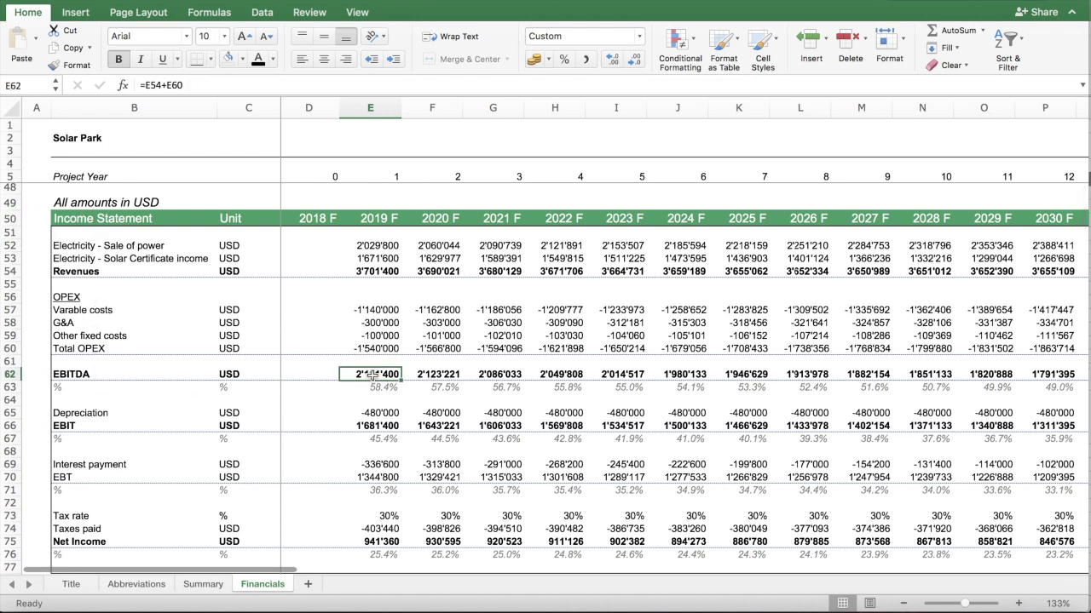
pyautogui.click(381, 541)
pyautogui.scroll(-1, 409, 520)
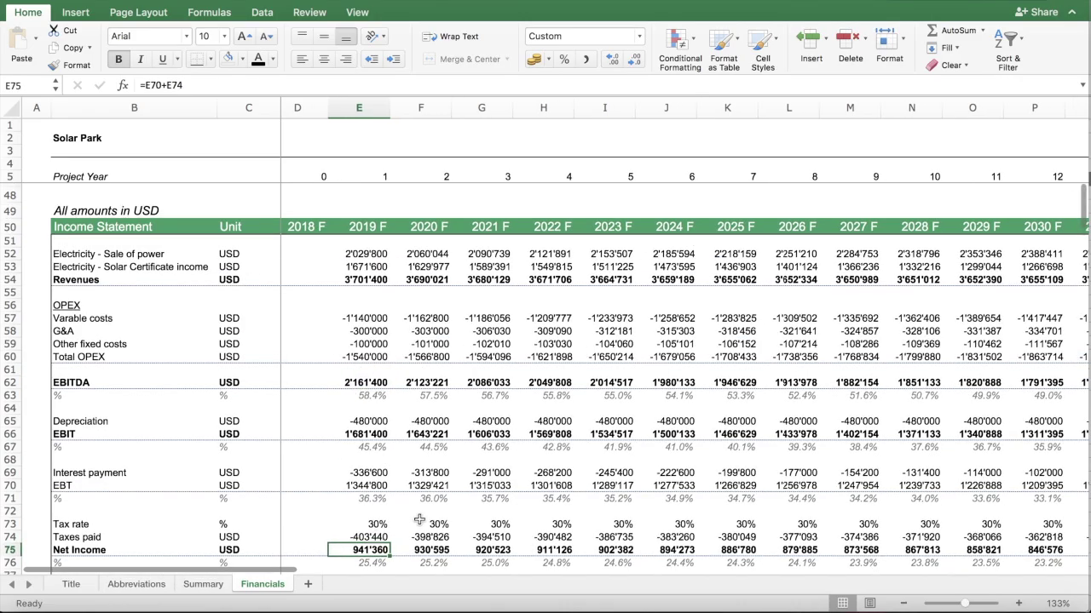
pyautogui.scroll(-1, 407, 509)
pyautogui.hscroll(6, 401, 508)
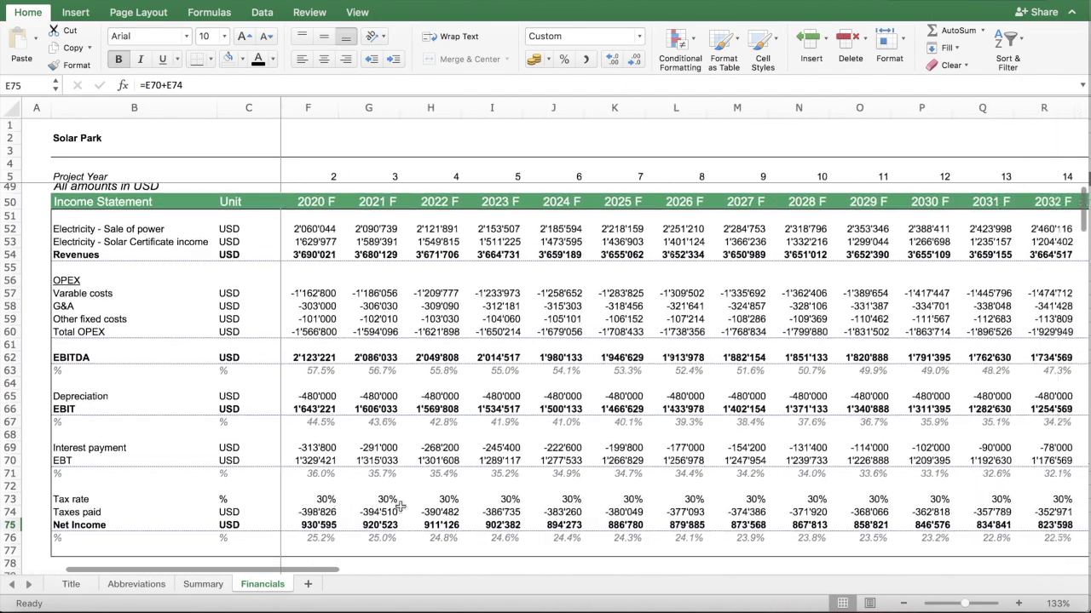
pyautogui.hscroll(-3, 400, 508)
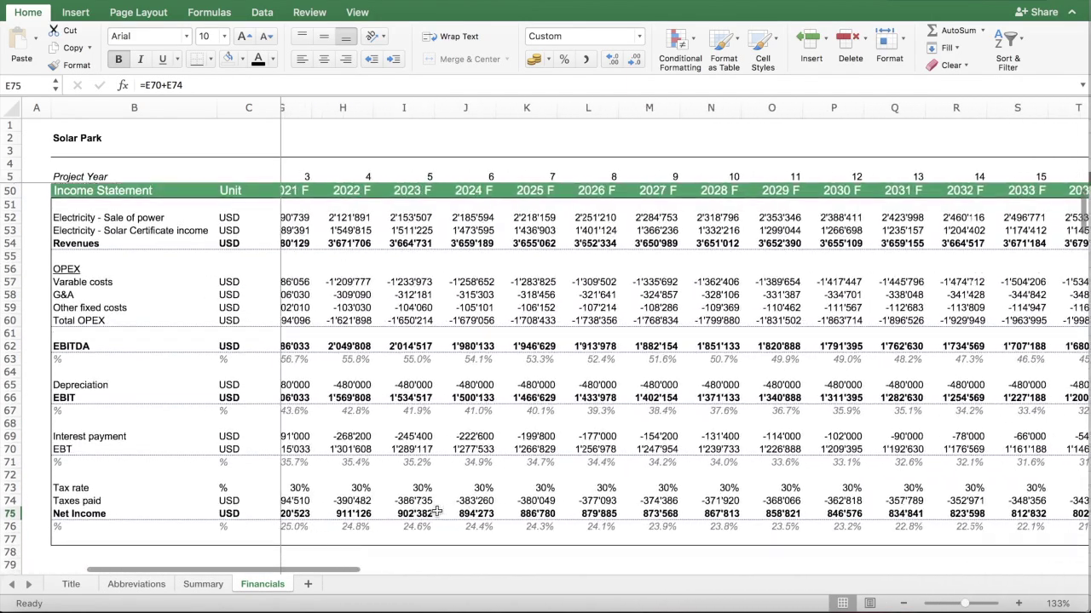
# Step: Examine the Balance Sheet section from 2018 onward, covering assets, liabilities and equity
pyautogui.scroll(-10, 402, 511)
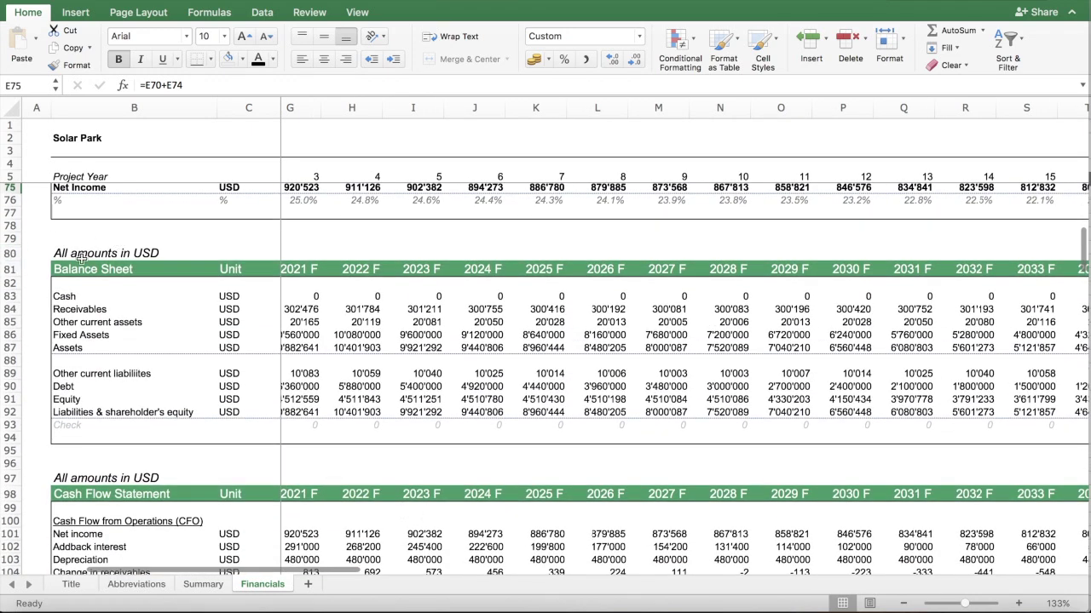
pyautogui.hscroll(-3, 365, 301)
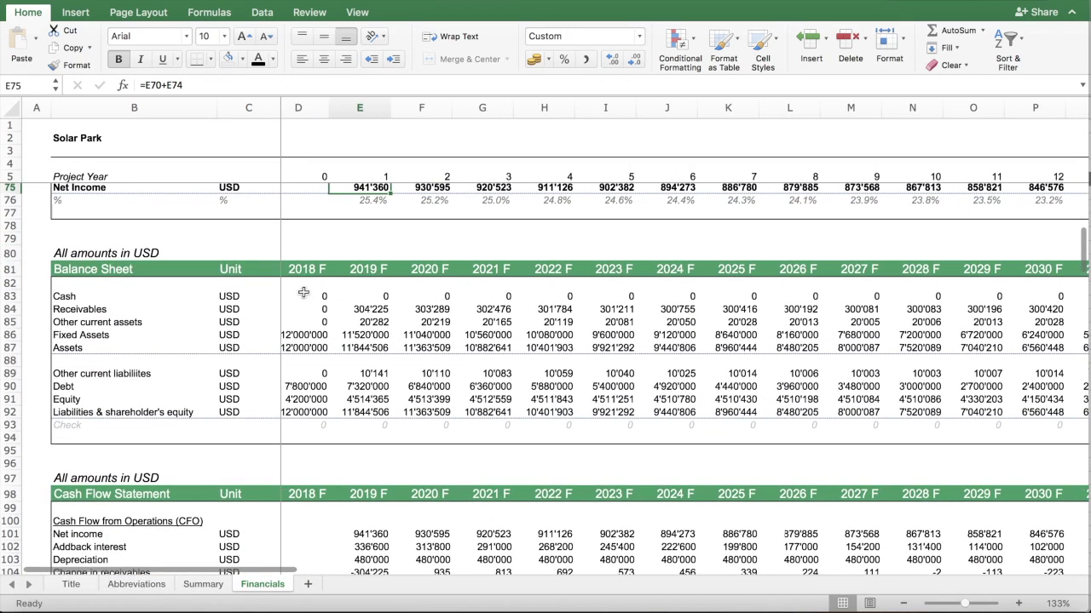
pyautogui.click(307, 361)
# Step: Examine the Cash Flow Statement, checking the 2018 CAPEX formula and selecting the 2018 Cash Flow from Financing figures
pyautogui.scroll(-3, 336, 466)
pyautogui.scroll(-3, 336, 467)
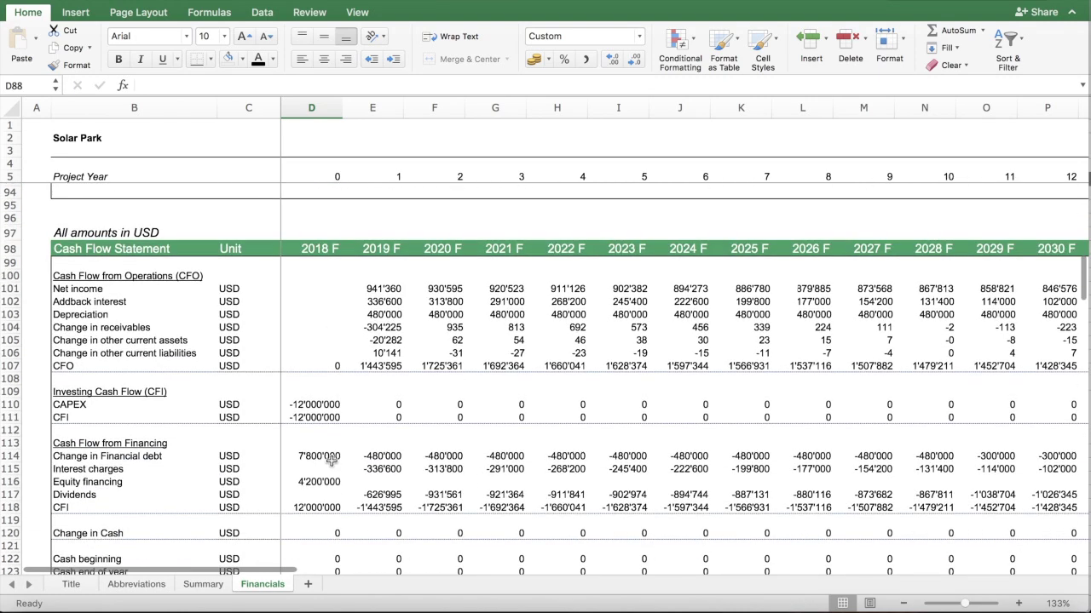
pyautogui.scroll(-5, 324, 290)
pyautogui.scroll(2, 336, 309)
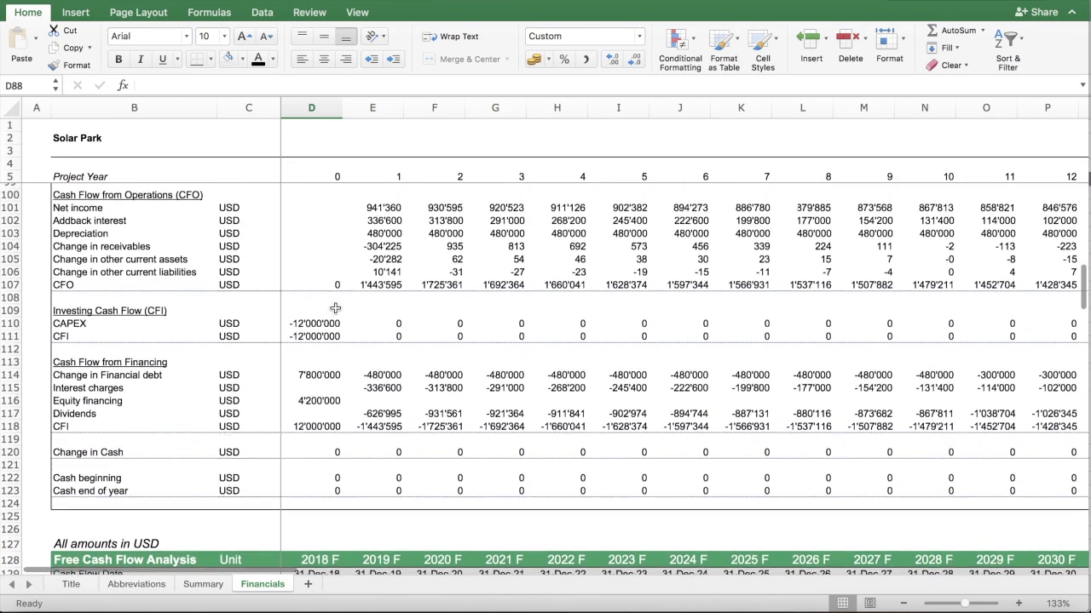
pyautogui.scroll(-1, 324, 388)
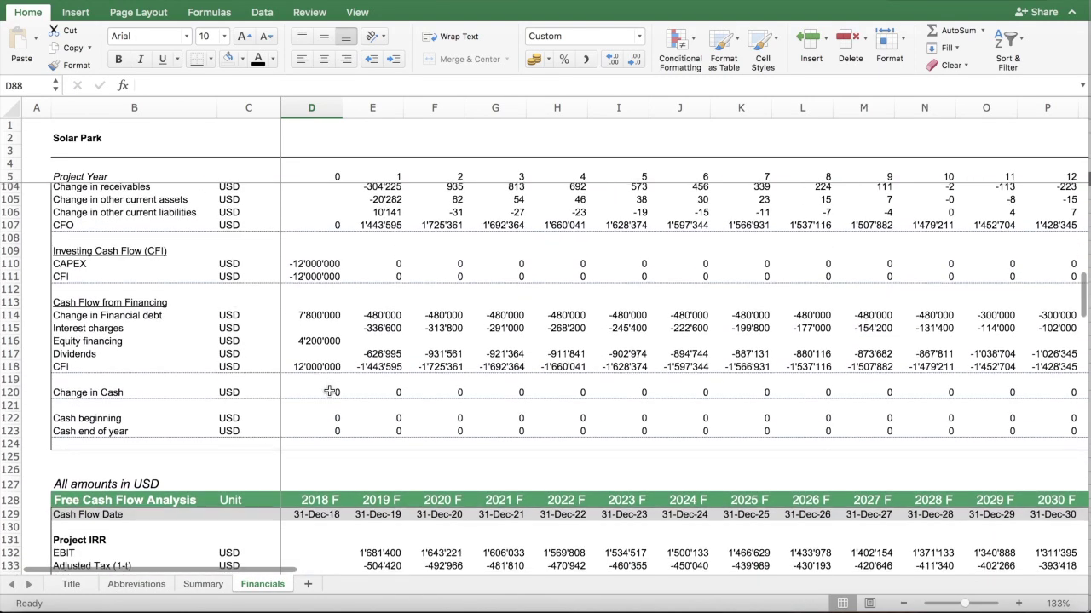
pyautogui.scroll(3, 325, 388)
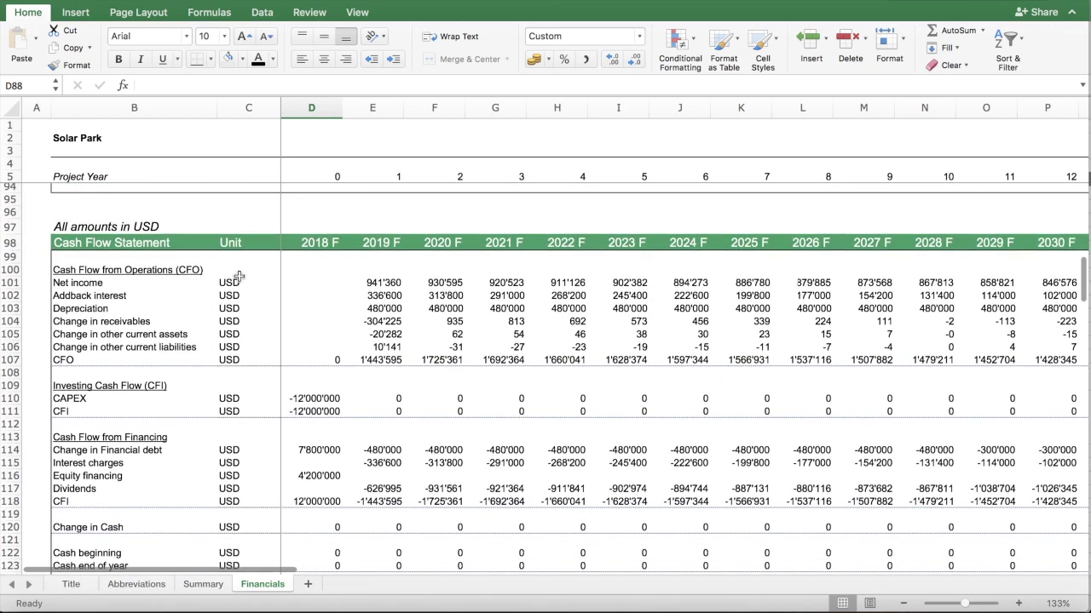
pyautogui.click(318, 398)
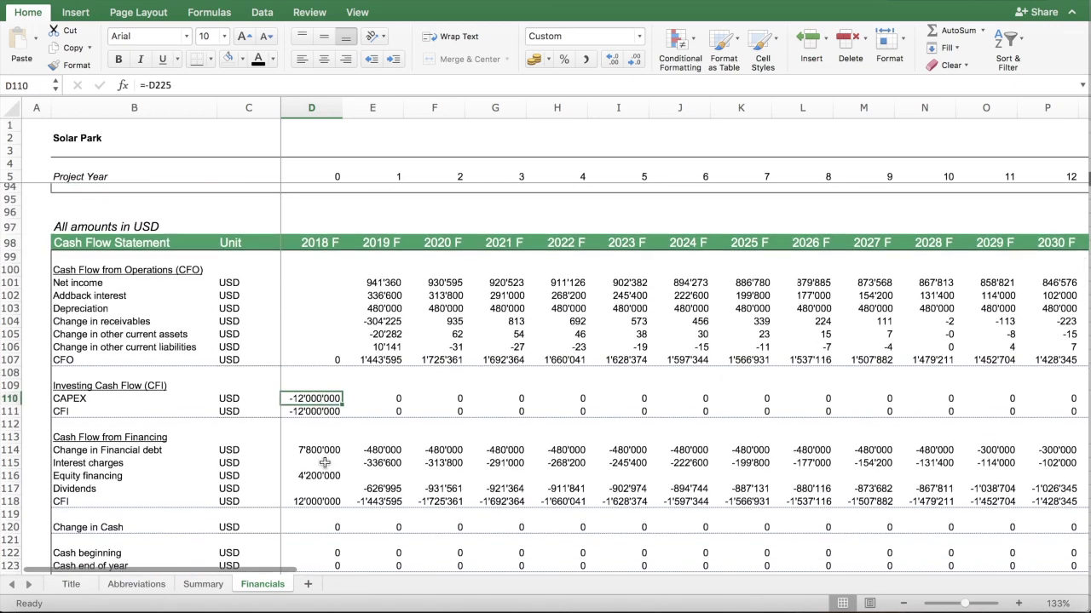
pyautogui.moveTo(318, 502); pyautogui.dragTo(322, 450)
# Step: Examine the Free Cash Flow Analysis, highlighting the Project IRR row and following Free Cash Flow to Firm through project year 30
pyautogui.scroll(-3, 418, 453)
pyautogui.scroll(-5, 426, 434)
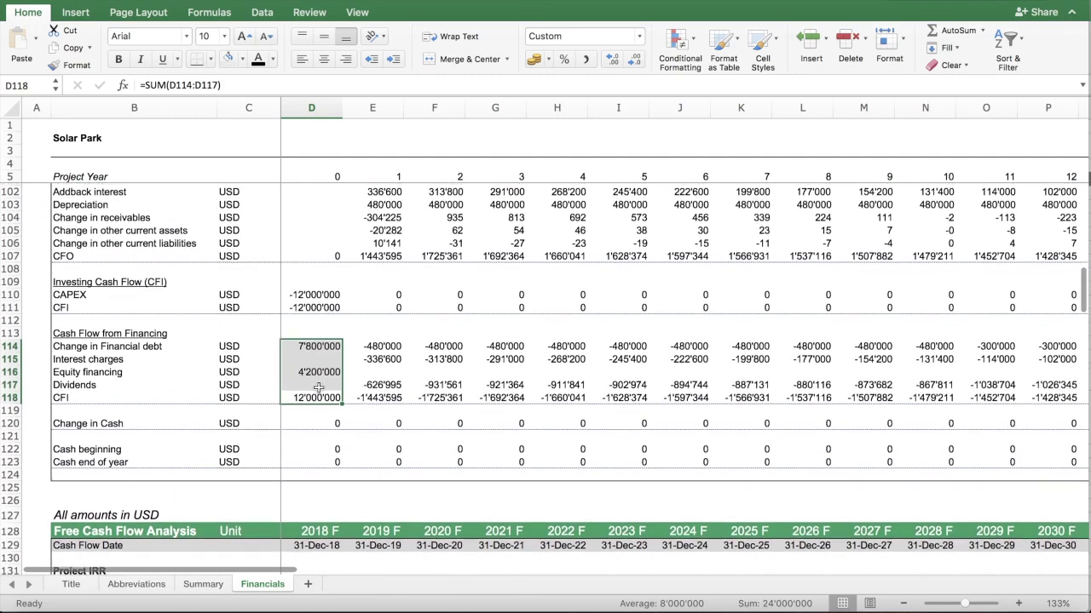
pyautogui.scroll(-4, 440, 414)
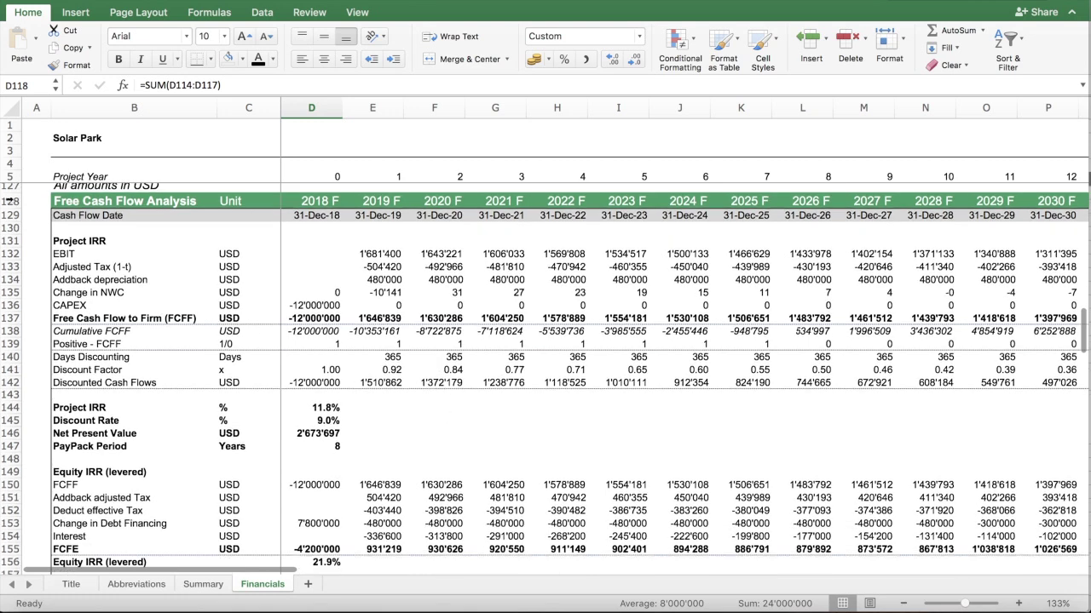
pyautogui.scroll(2, 111, 197)
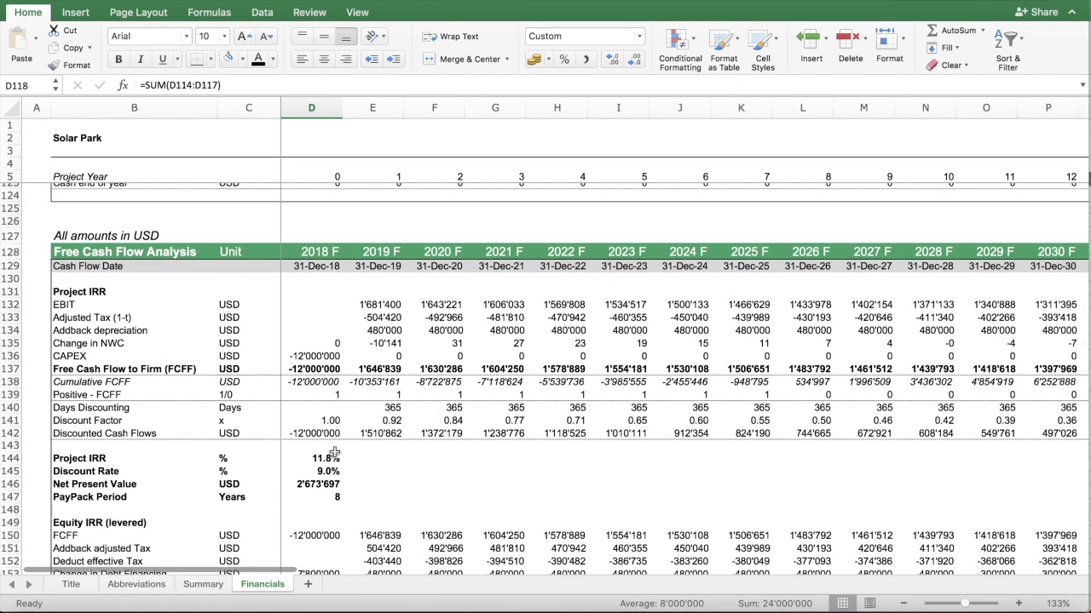
pyautogui.scroll(1, 334, 454)
pyautogui.click(12, 463)
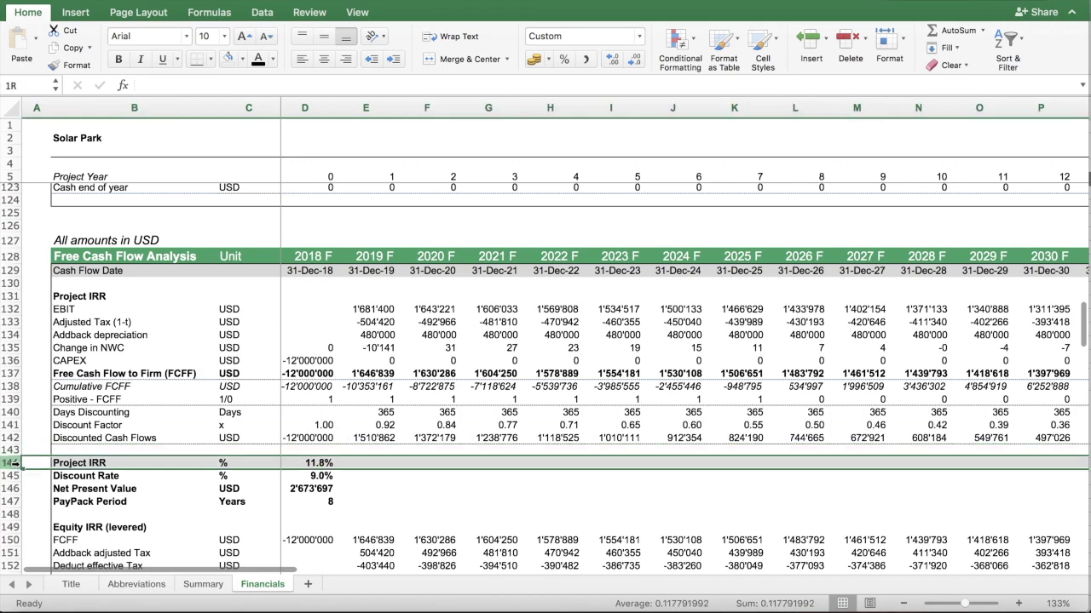
pyautogui.click(17, 372)
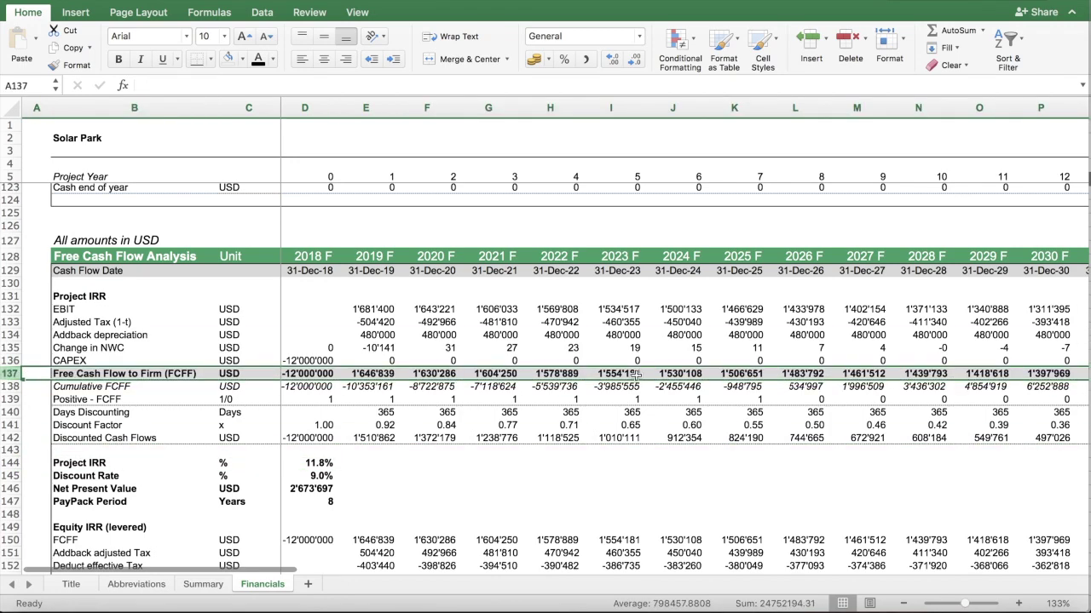
pyautogui.hscroll(10, 635, 375)
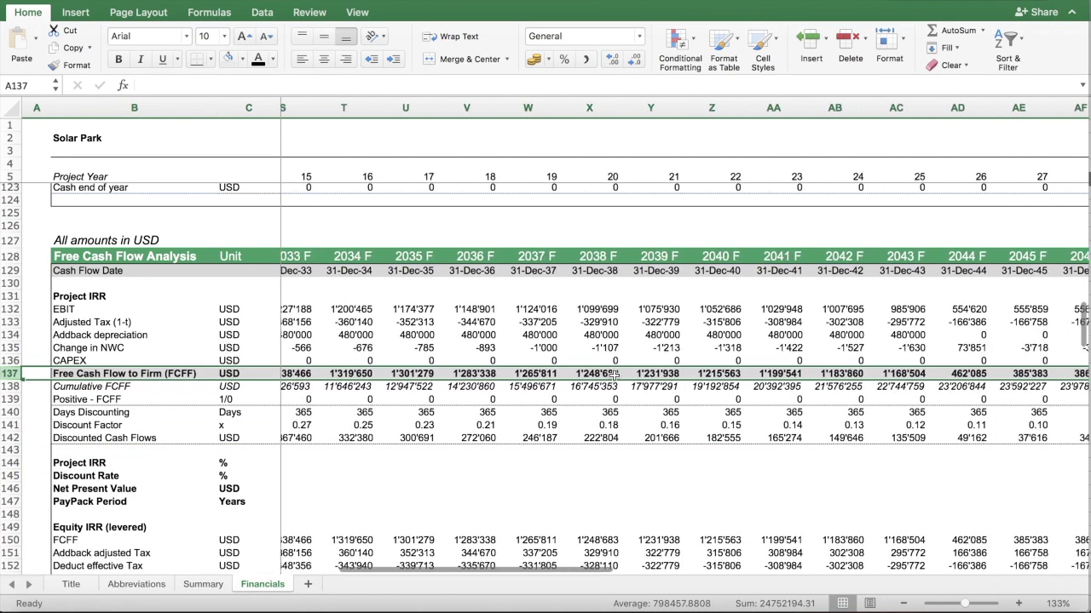
pyautogui.hscroll(3, 613, 373)
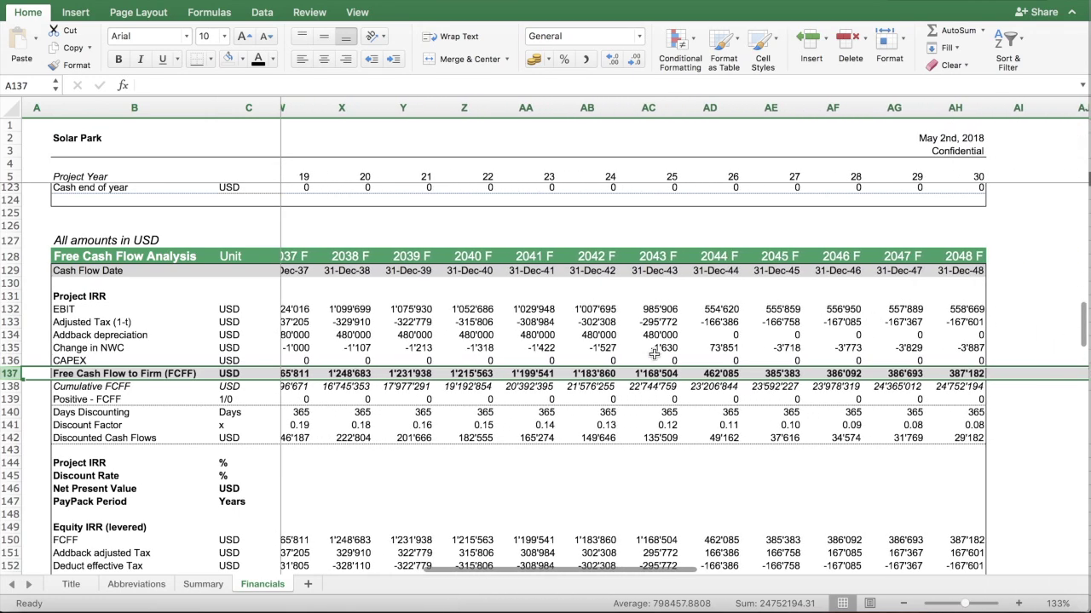
pyautogui.hscroll(-13, 379, 412)
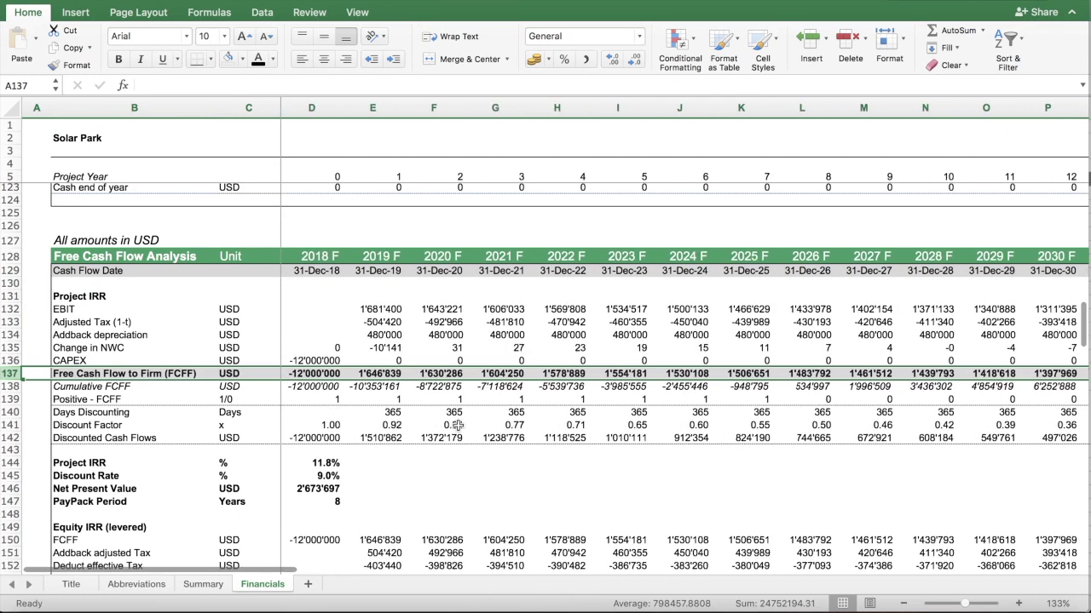
# Step: Inspect the formulas behind Project IRR, Net Present Value and Discount Rate in the Free Cash Flow Analysis
pyautogui.click(302, 466)
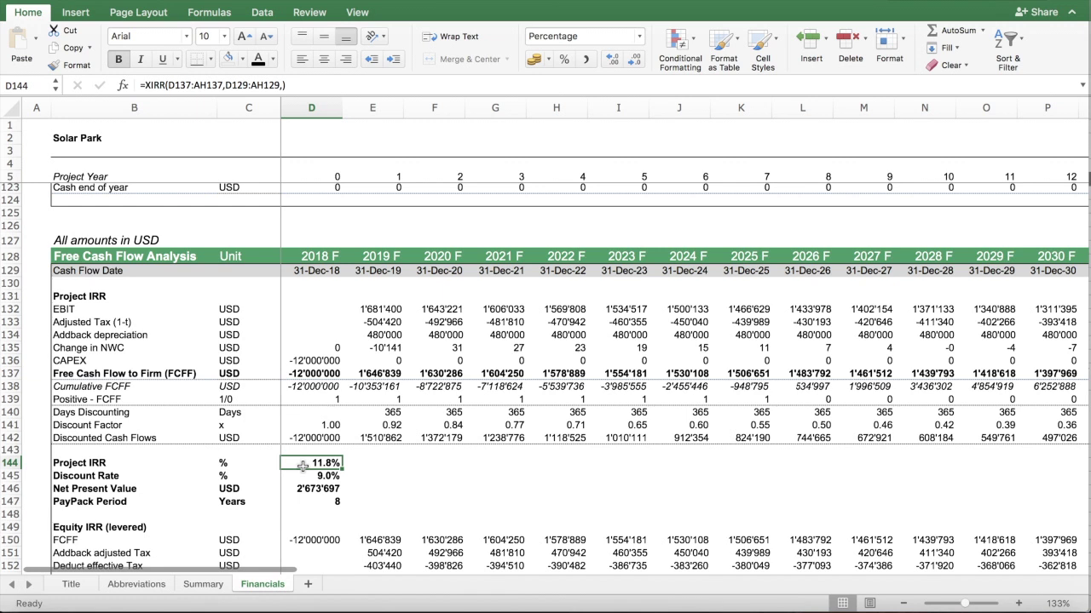
pyautogui.click(326, 488)
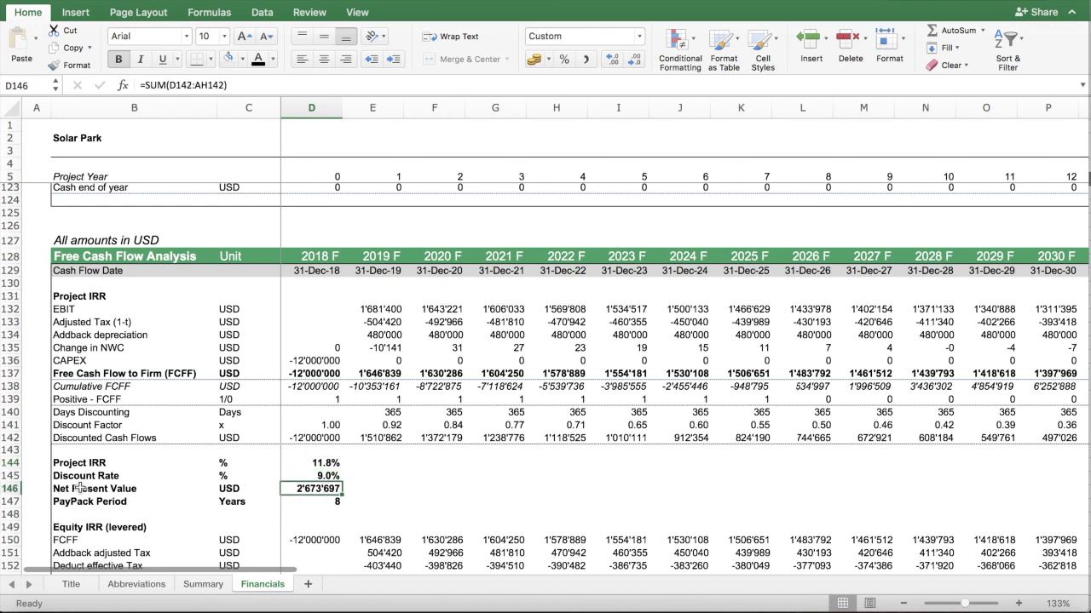
pyautogui.click(319, 475)
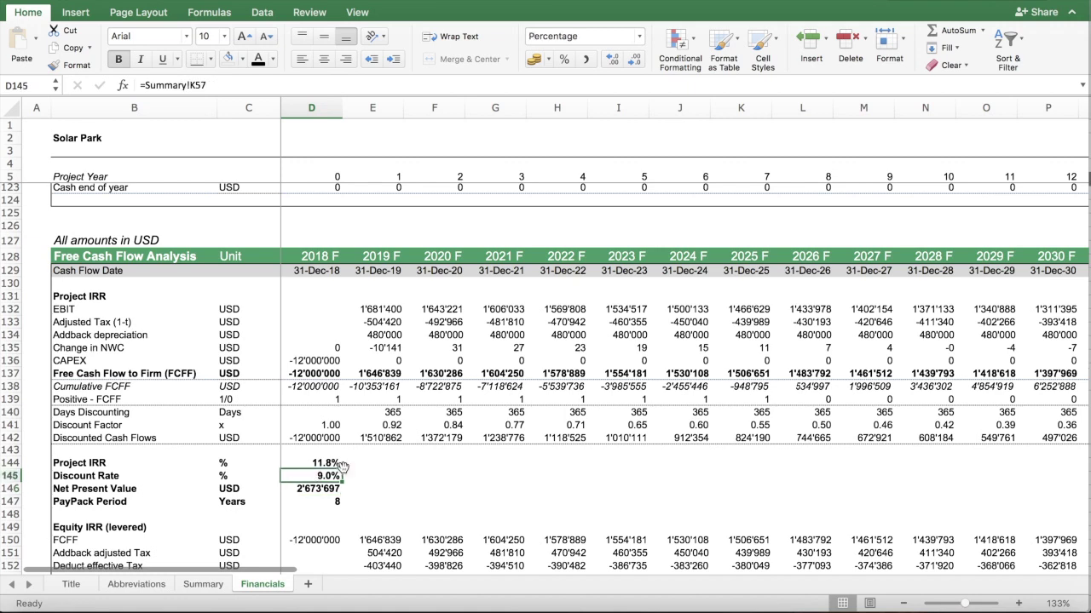
pyautogui.click(329, 487)
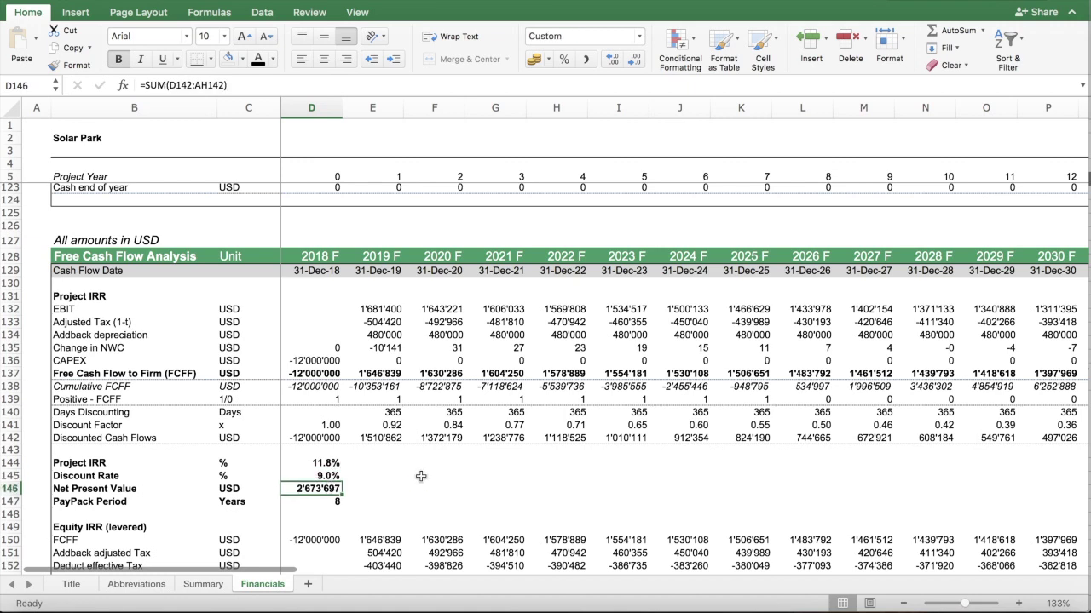
# Step: Examine the Equity IRR (levered) block and compare the Project IRR and Equity IRR formulas
pyautogui.scroll(-3, 421, 475)
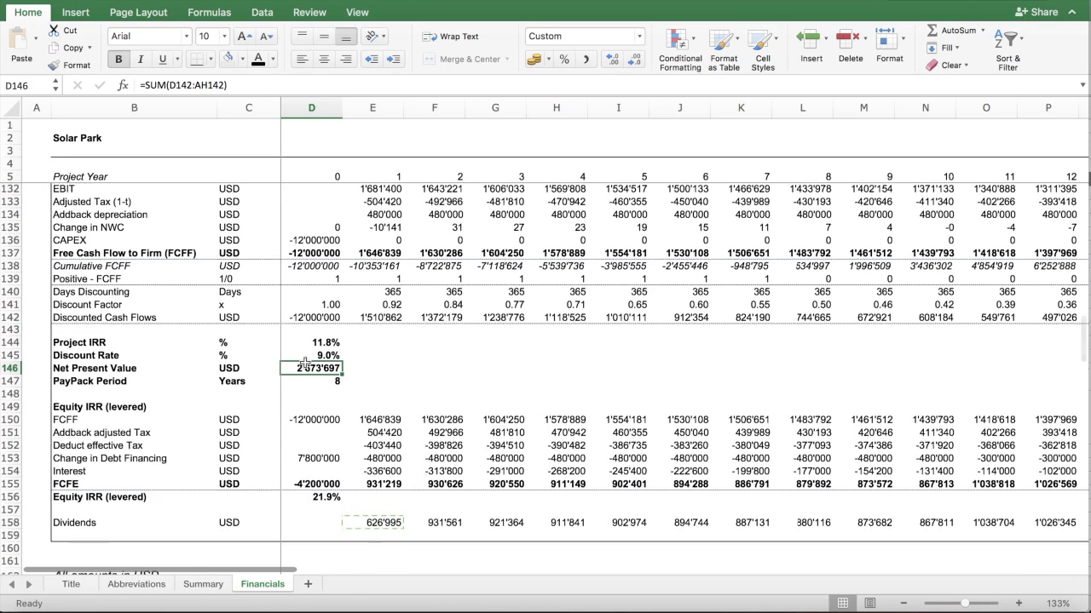
pyautogui.click(13, 406)
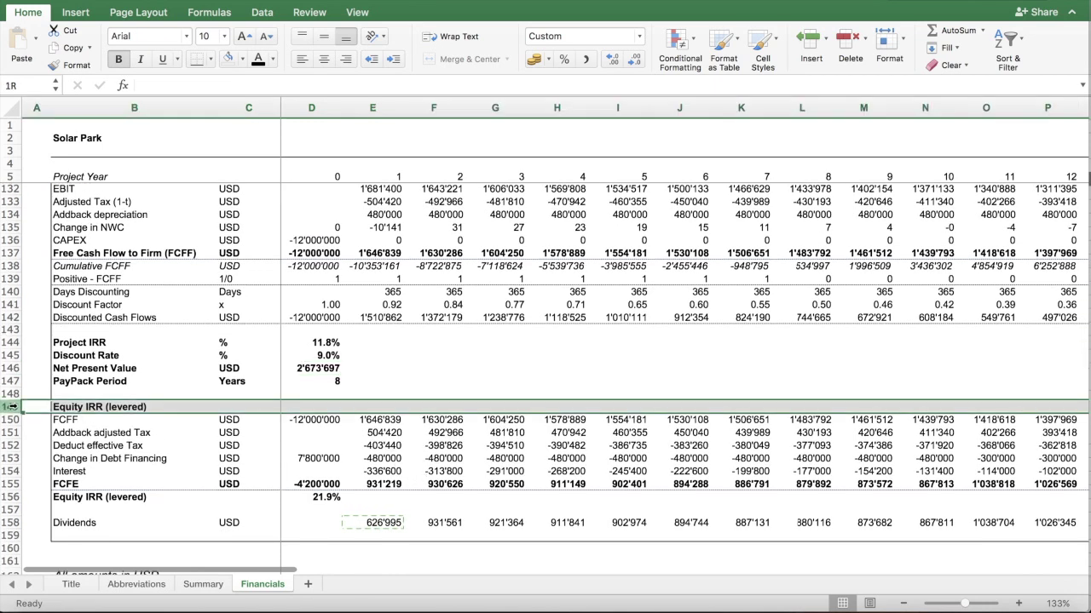
pyautogui.moveTo(13, 407); pyautogui.dragTo(13, 503)
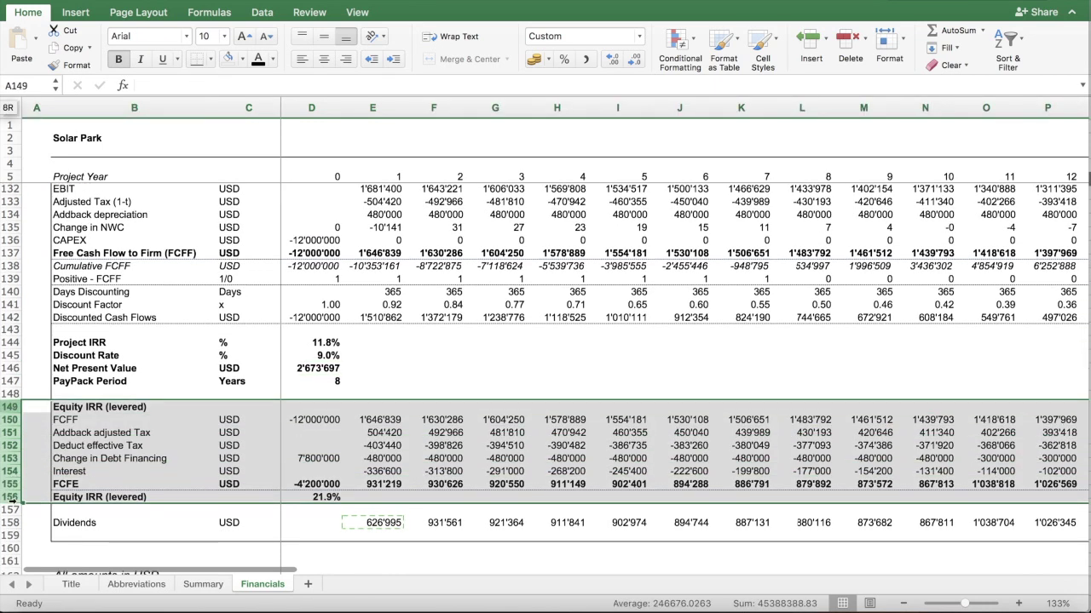
pyautogui.click(321, 441)
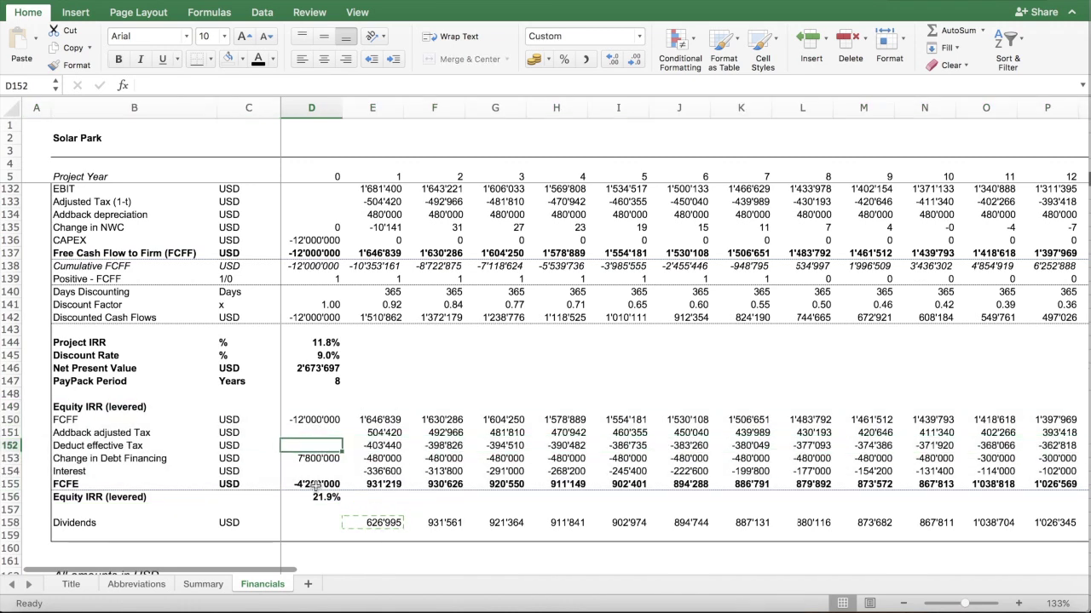
pyautogui.click(325, 343)
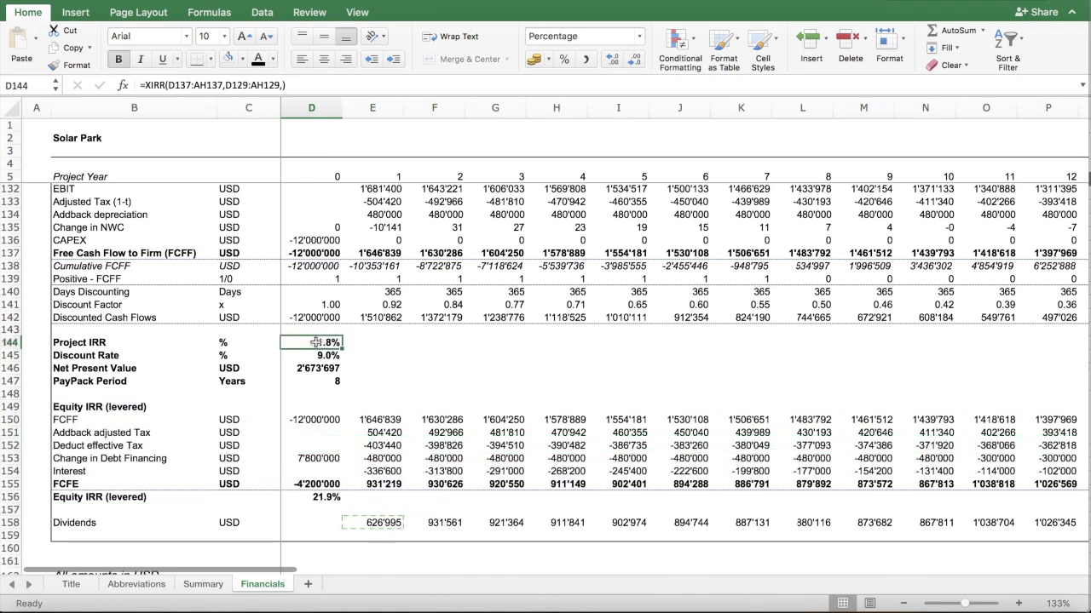
pyautogui.click(319, 497)
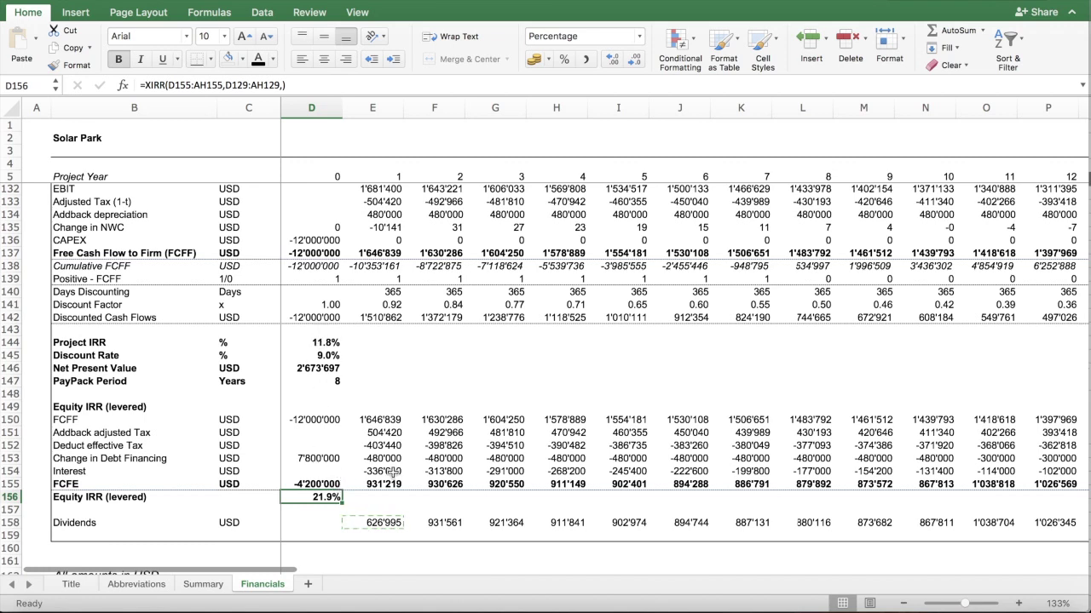
# Step: Examine the Debt Schedule, comparing the Term Loan A and Term Loan B sections and the debt totals
pyautogui.scroll(-10, 392, 472)
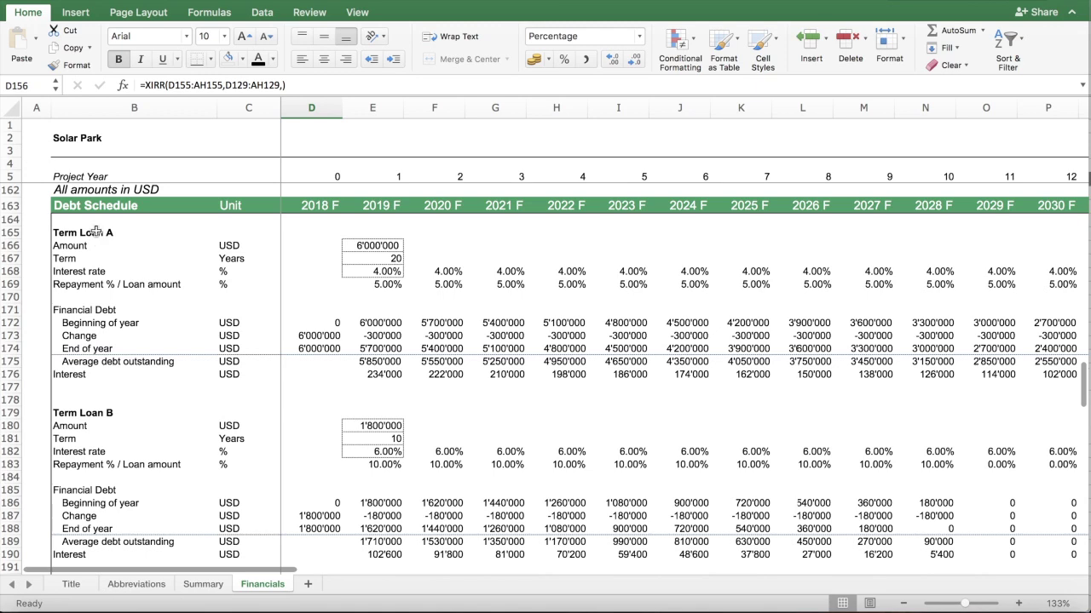
pyautogui.scroll(-3, 128, 354)
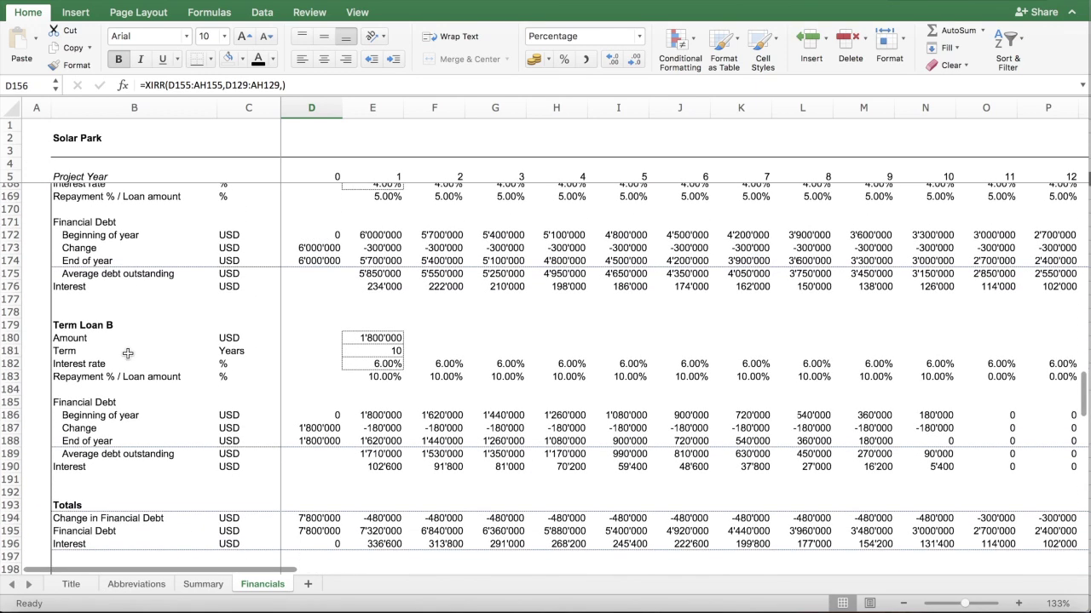
pyautogui.scroll(3, 128, 354)
pyautogui.click(62, 238)
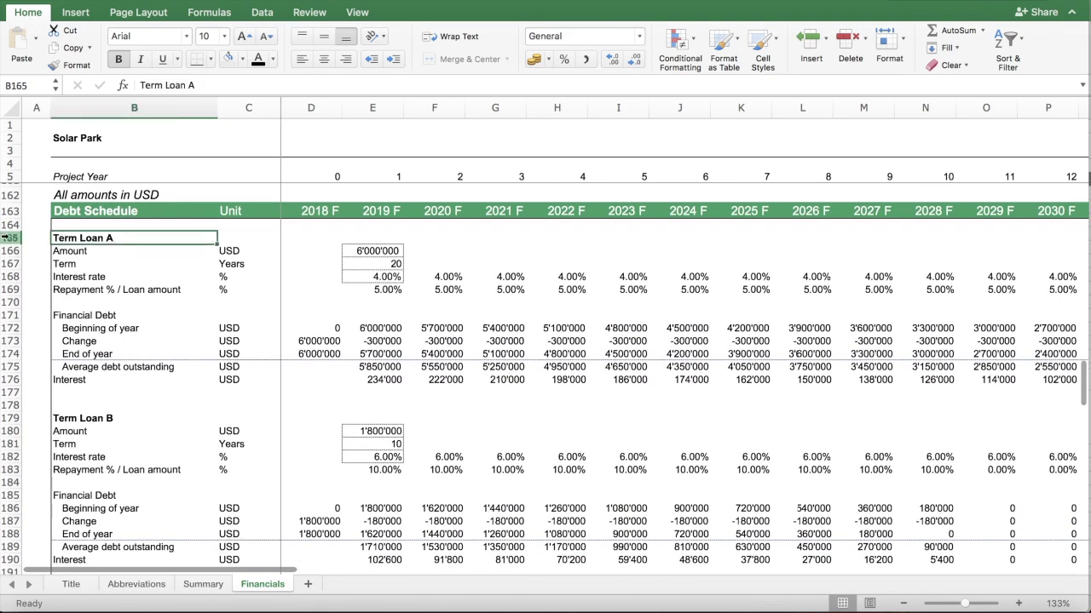
pyautogui.click(8, 238)
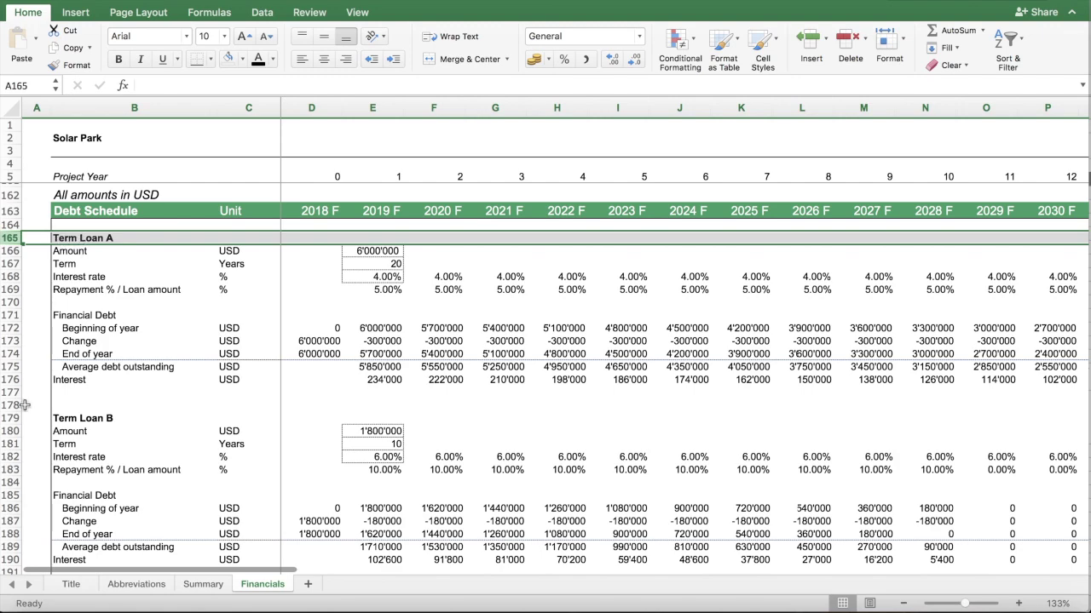
pyautogui.click(11, 418)
# Step: Examine the Key Financial Ratios section and the CAPEX and Depreciation schedule below it
pyautogui.scroll(-10, 174, 428)
pyautogui.scroll(-5, 174, 428)
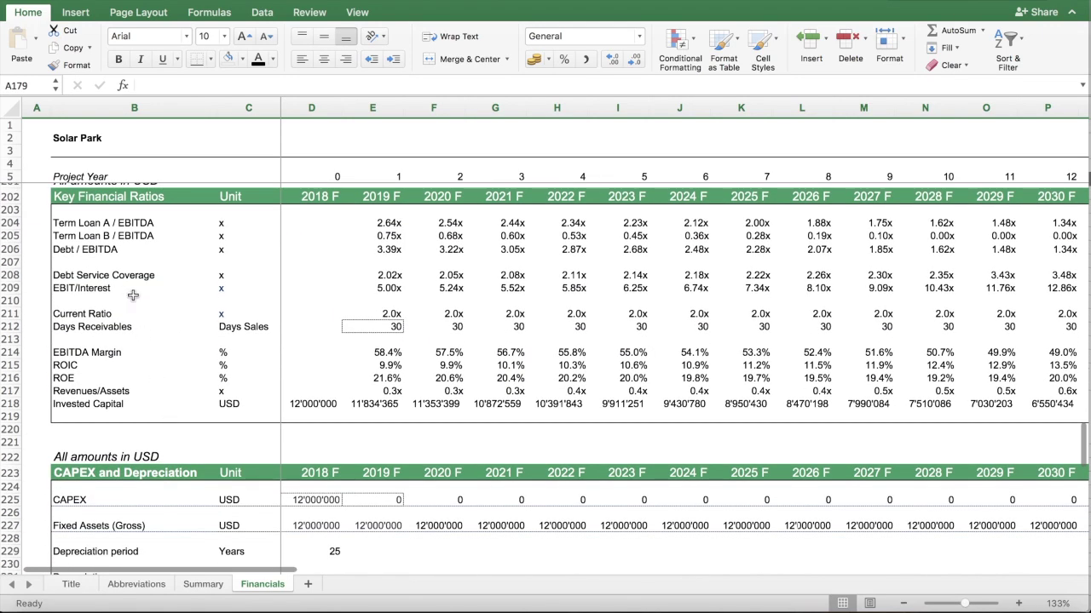
pyautogui.scroll(2, 111, 232)
pyautogui.click(65, 234)
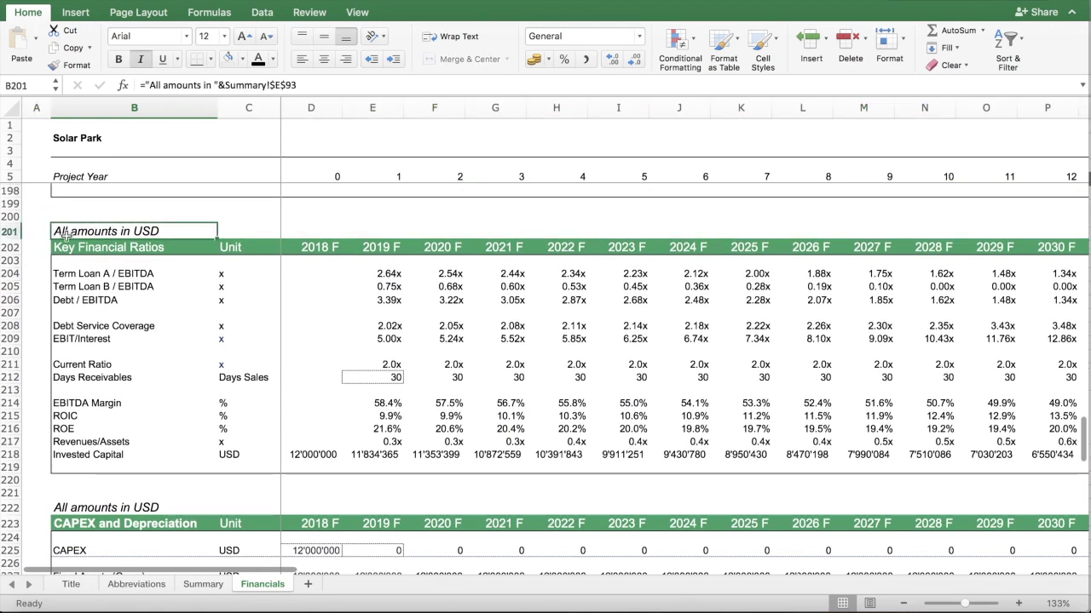
pyautogui.scroll(-15, 163, 343)
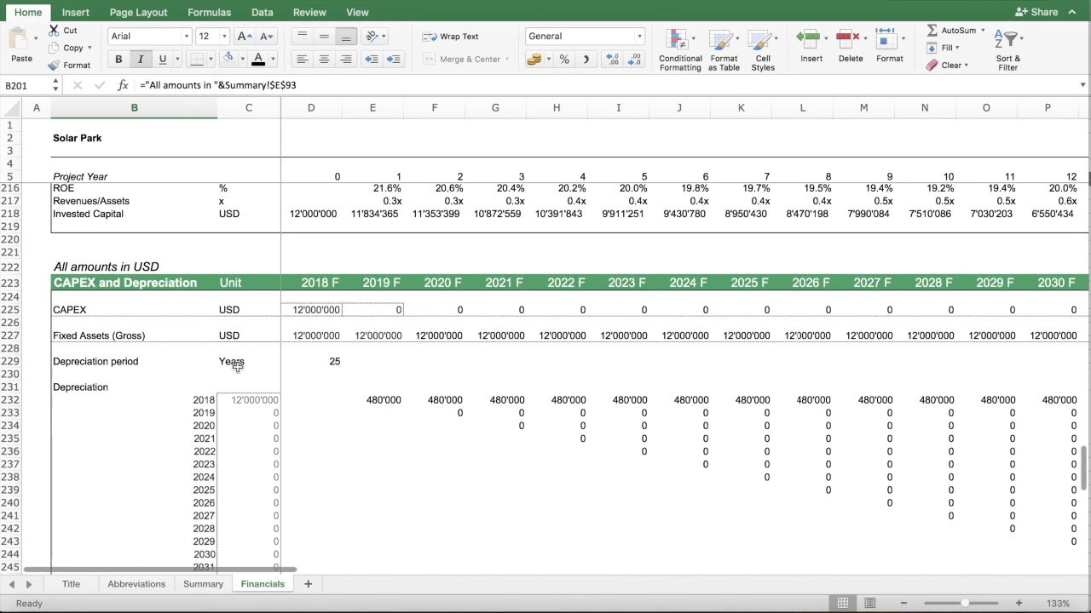
# Step: On the Summary sheet, set the installed capacity to 18000 KWp and the investment cost to 600 USD/kWp
pyautogui.click(203, 585)
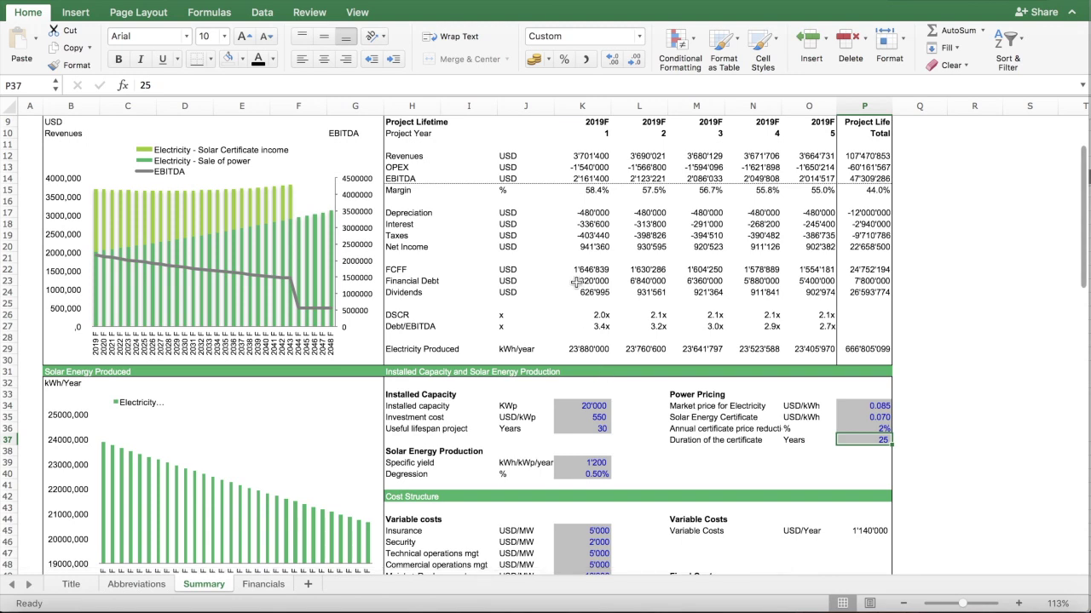
pyautogui.scroll(3, 578, 282)
pyautogui.scroll(-4, 580, 281)
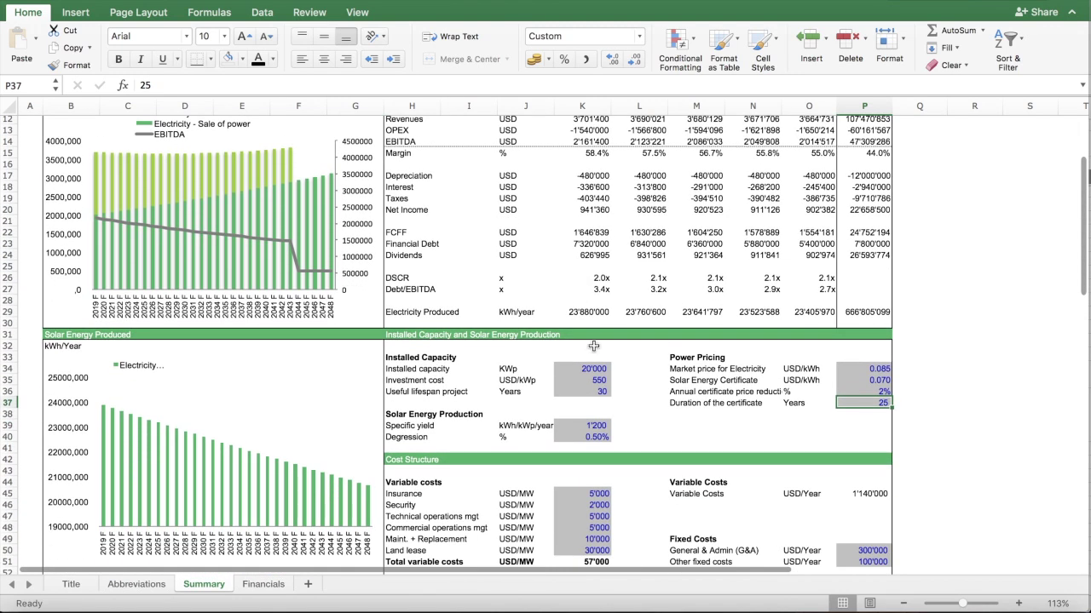
pyautogui.click(602, 368)
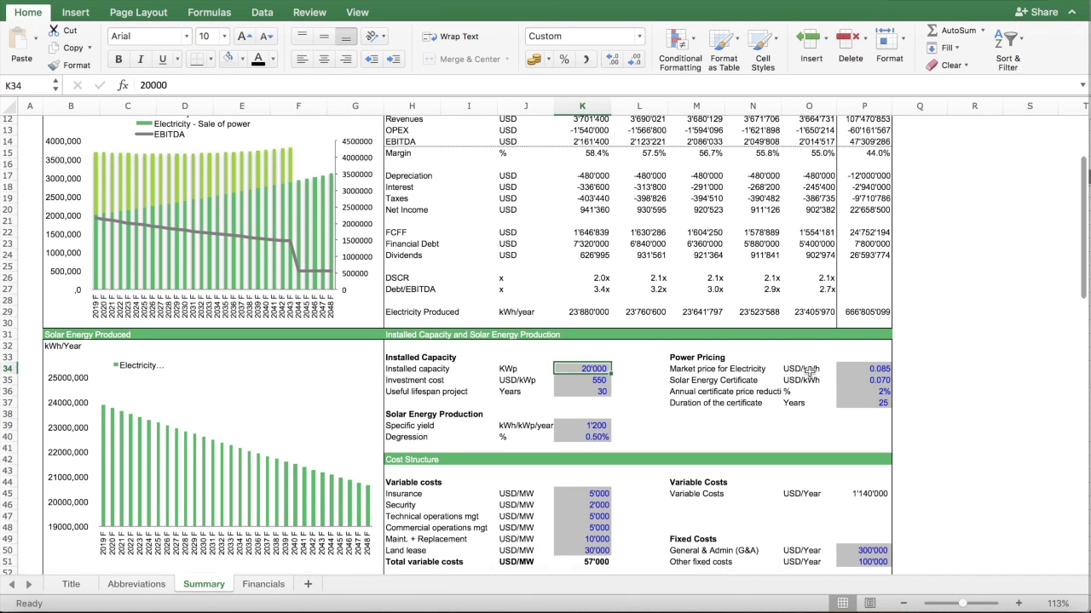
pyautogui.write('18')
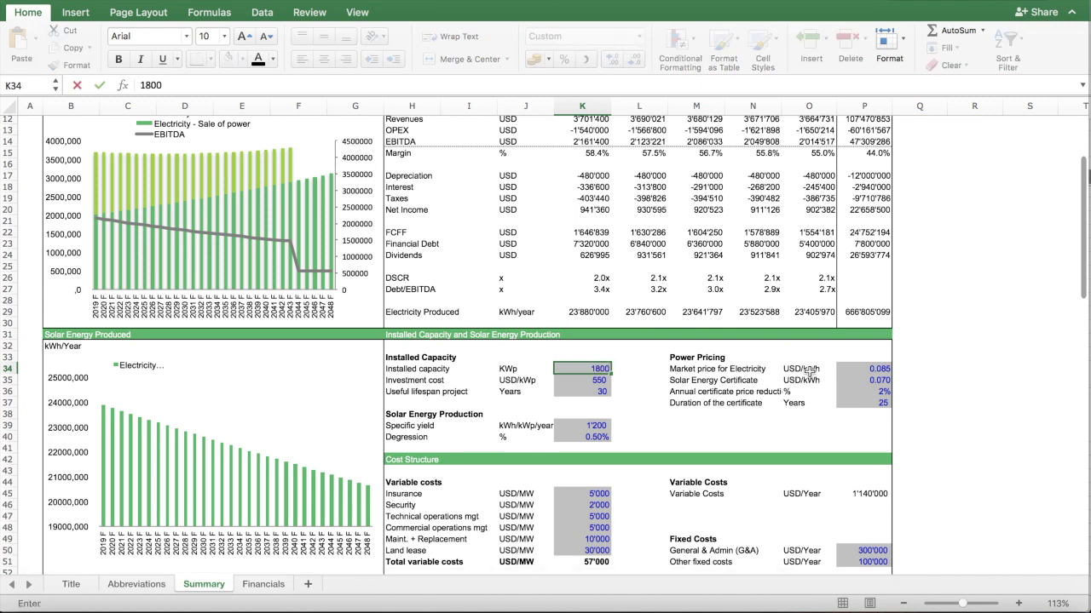
pyautogui.press('Return')
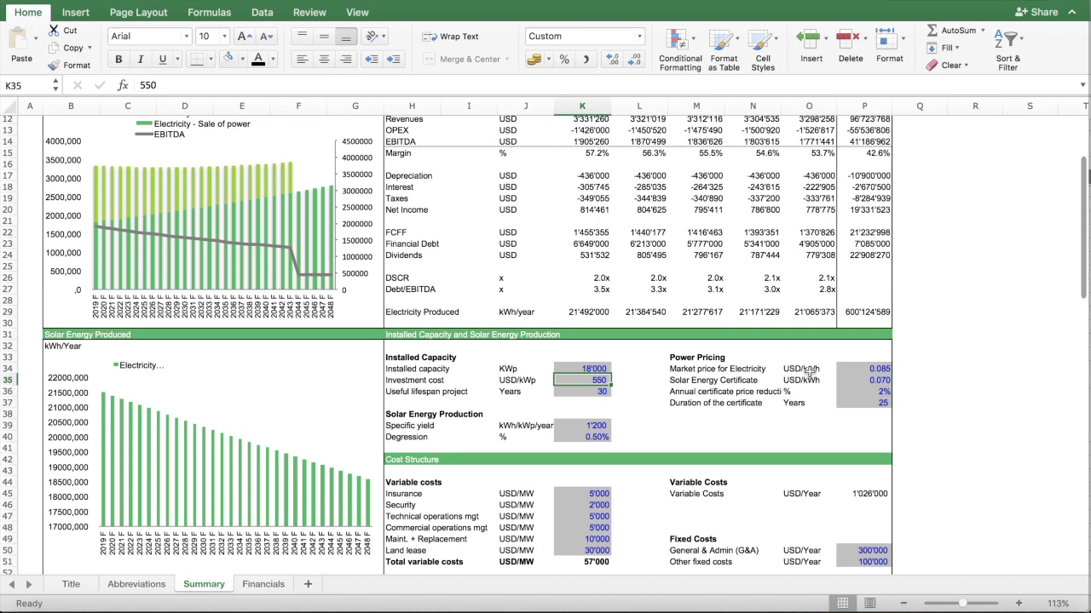
pyautogui.write('600')
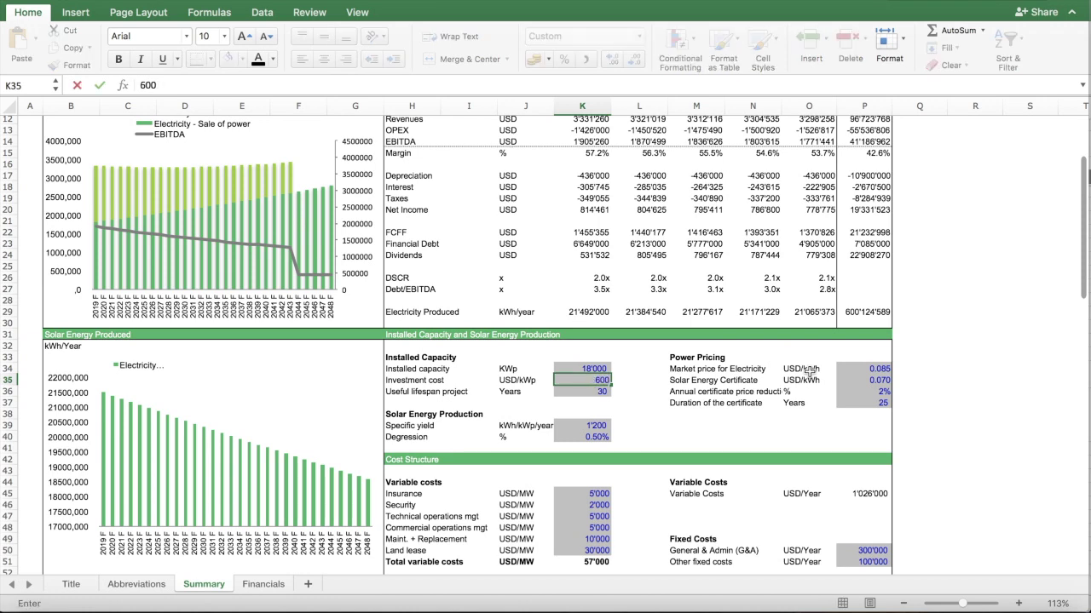
pyautogui.press('Return')
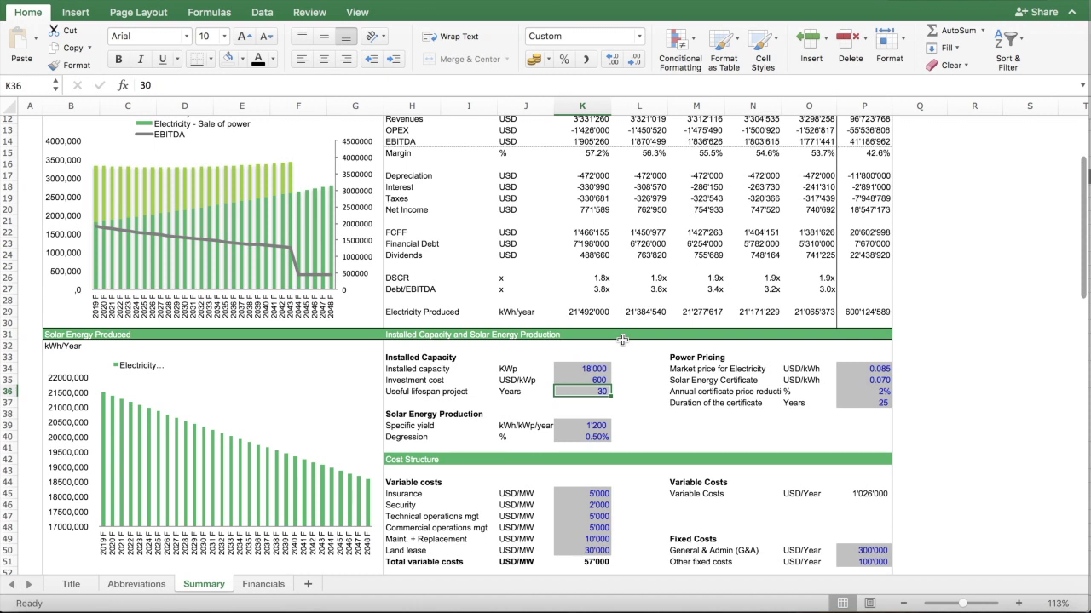
# Step: Set the project's useful lifespan to 25 years and check the Project IRR in the Executive Summary
pyautogui.write('25')
pyautogui.press('Return')
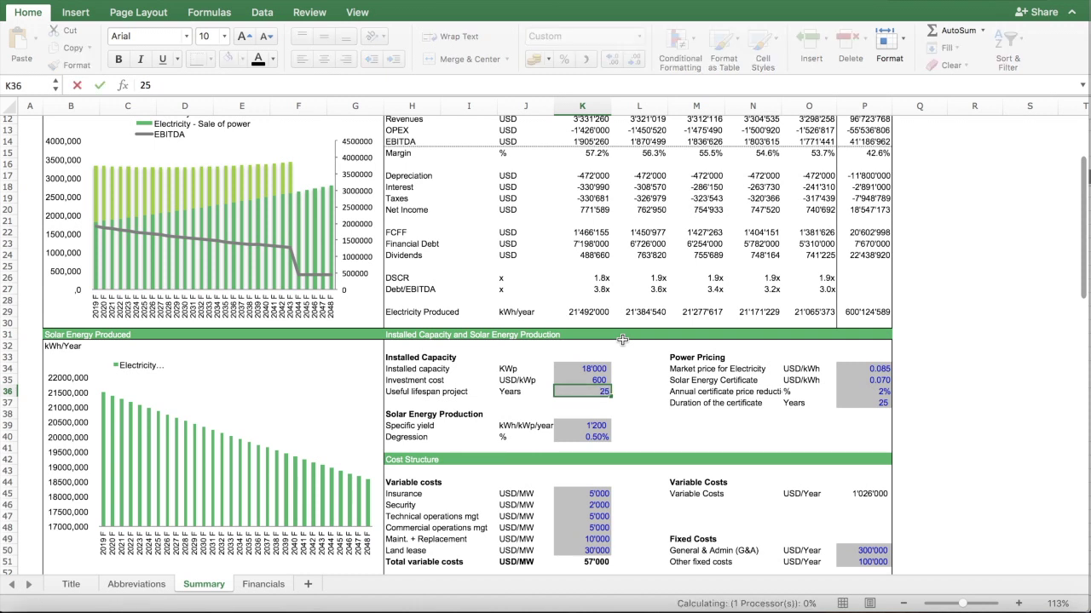
pyautogui.click(590, 393)
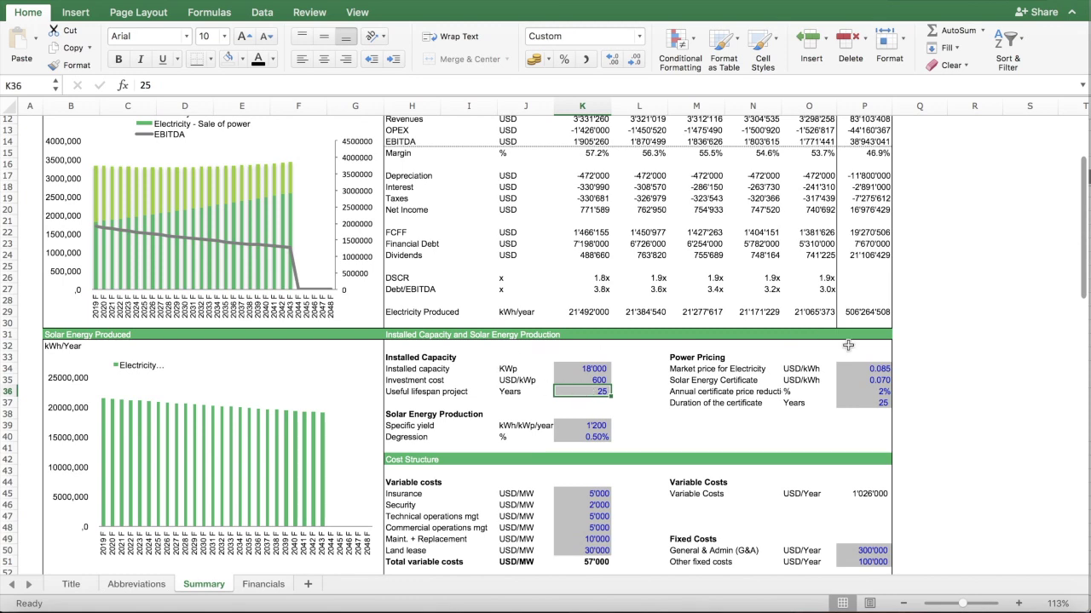
pyautogui.scroll(-7, 585, 396)
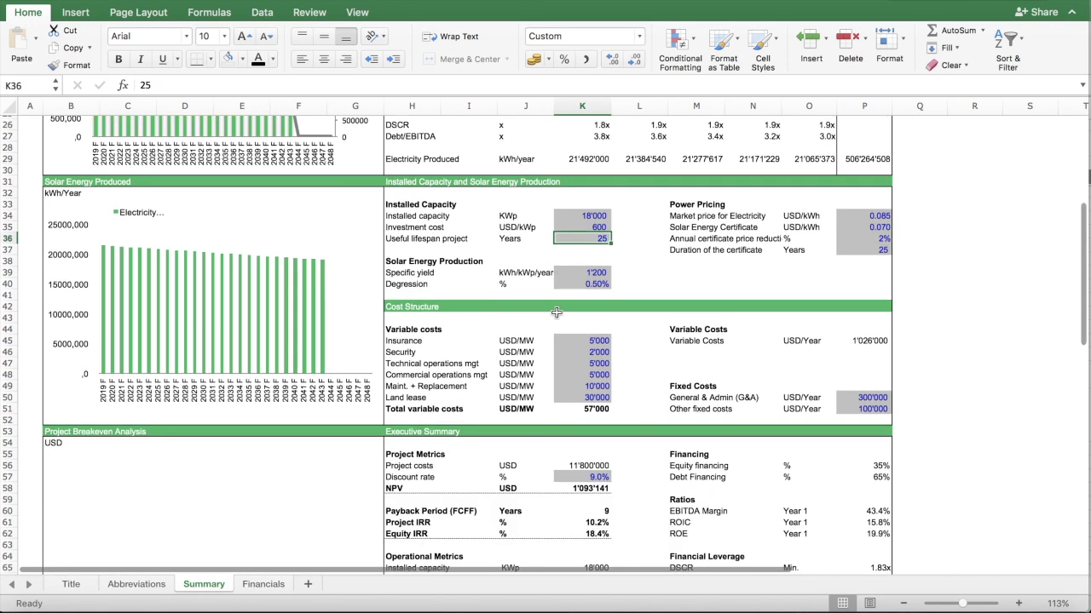
pyautogui.click(438, 452)
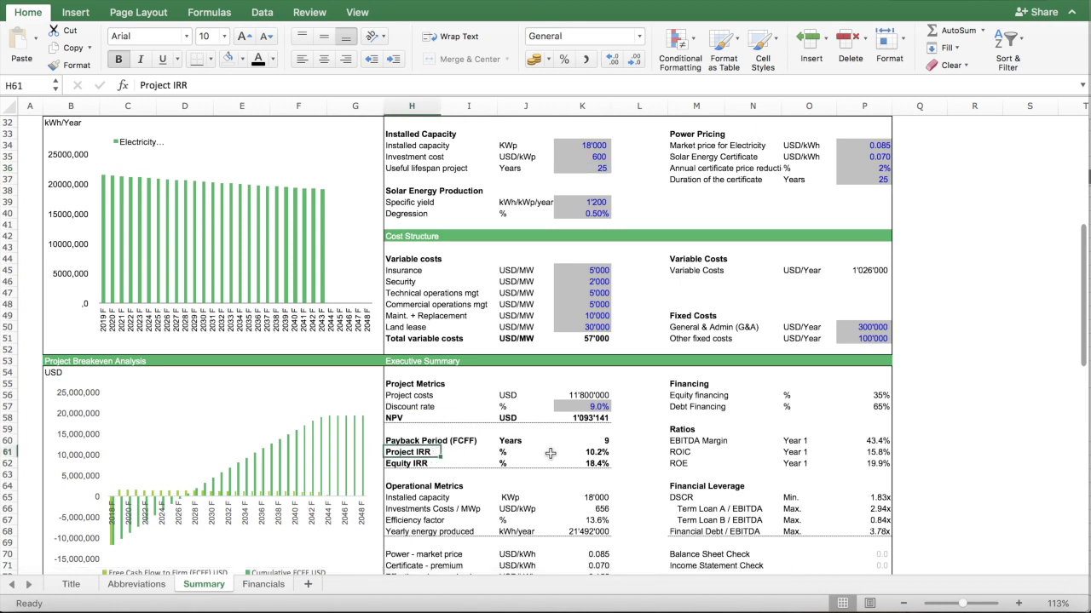
pyautogui.click(588, 453)
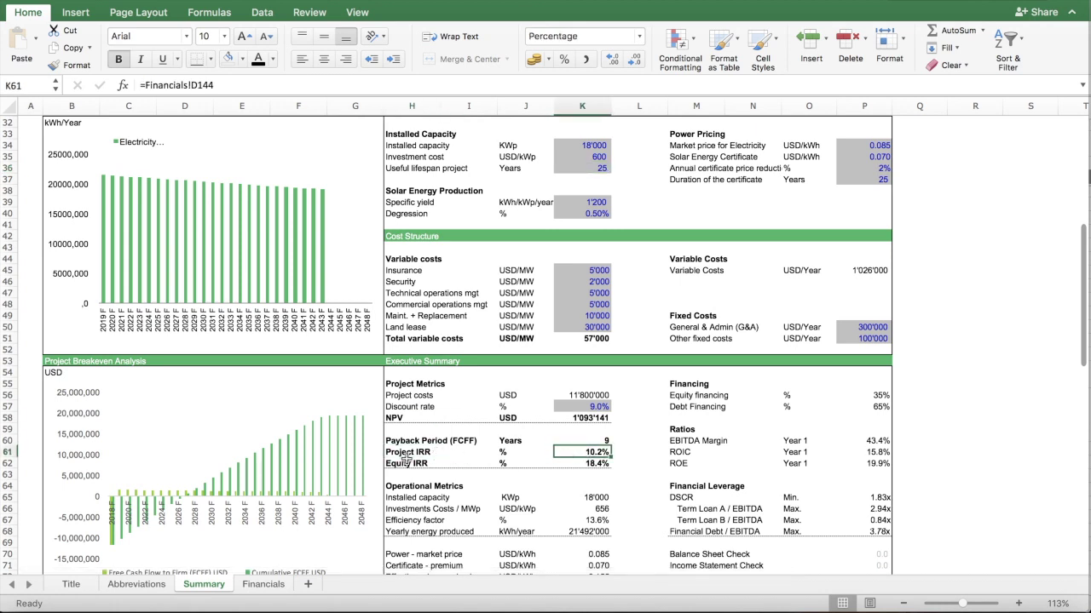
# Step: Set the useful lifespan to 26 years and check the Project IRR again
pyautogui.click(594, 168)
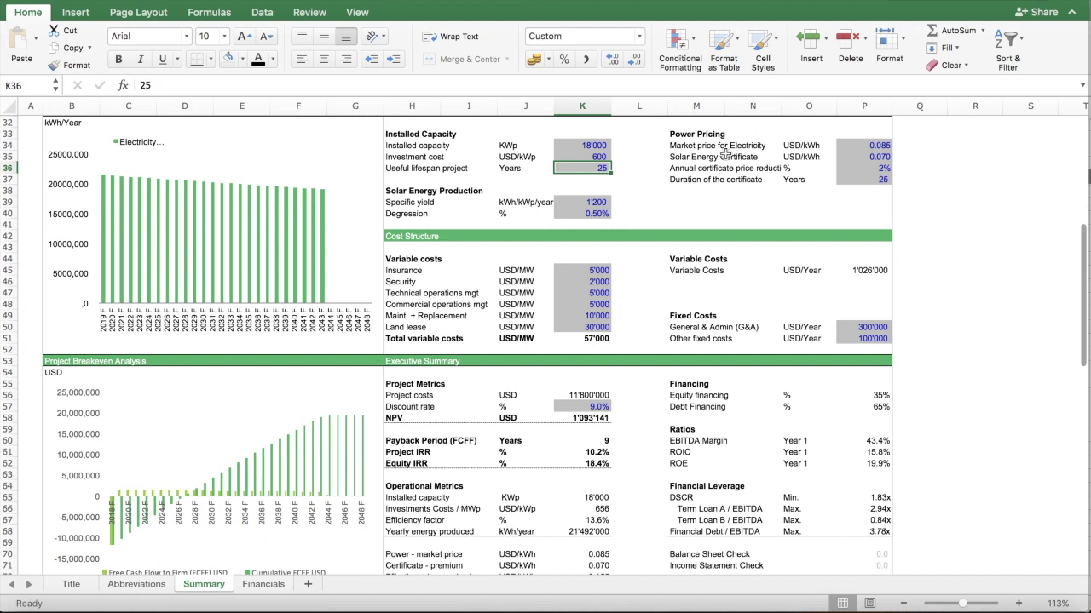
pyautogui.write('26')
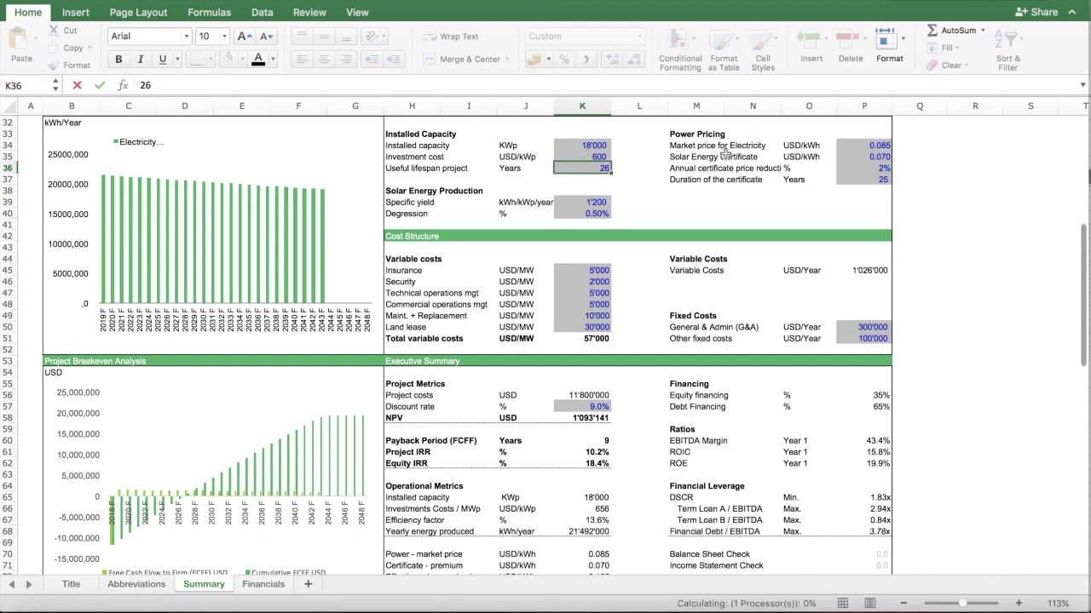
pyautogui.press('Return')
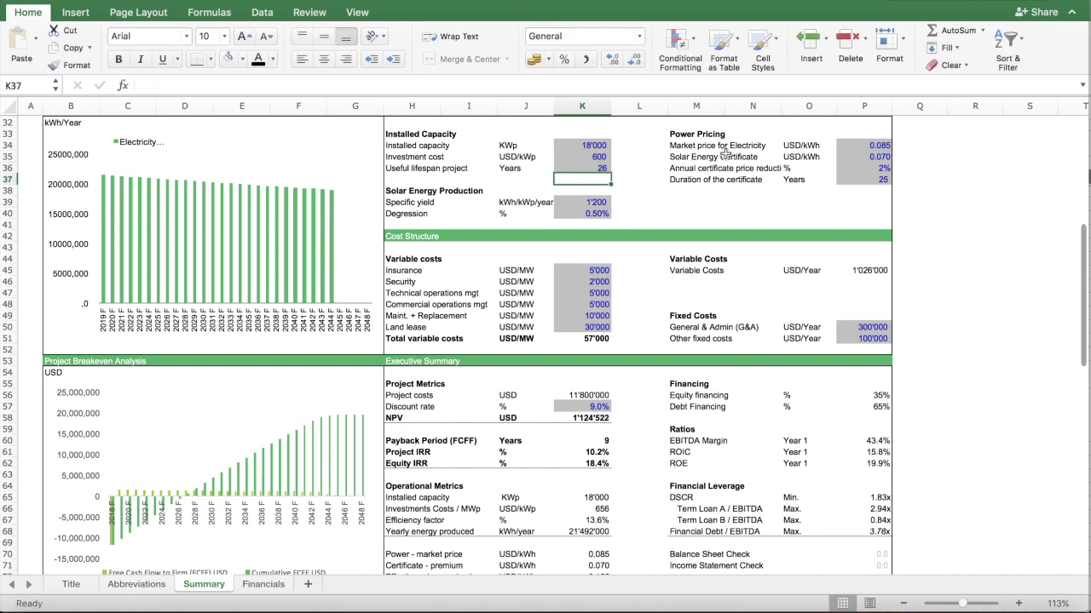
pyautogui.click(583, 452)
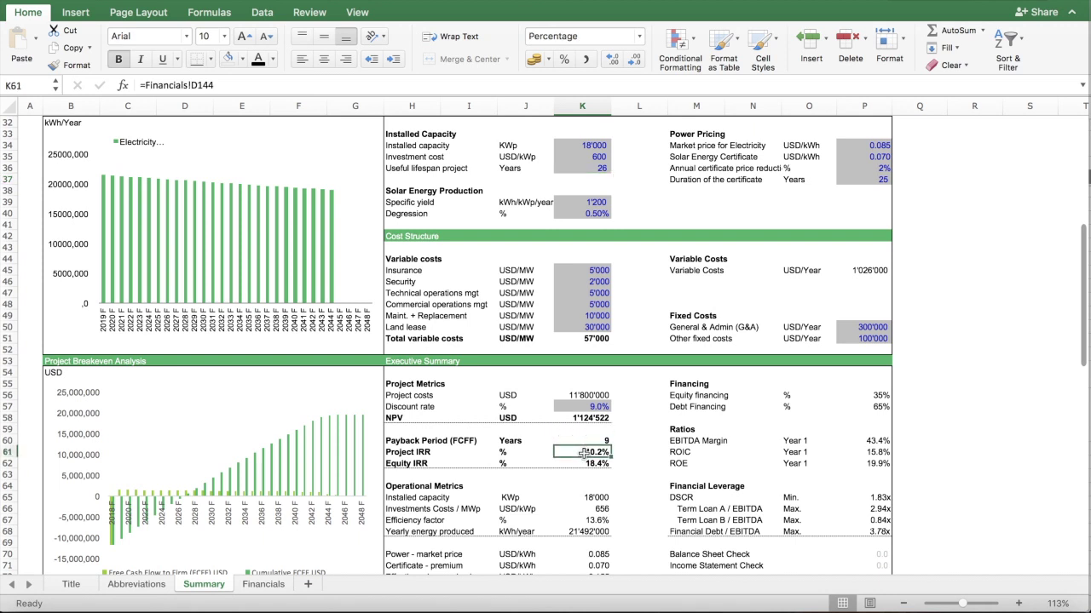
# Step: Set the useful lifespan of the project to 30 years
pyautogui.click(602, 167)
pyautogui.write('30')
pyautogui.hotkey('ctrl', 'Return')
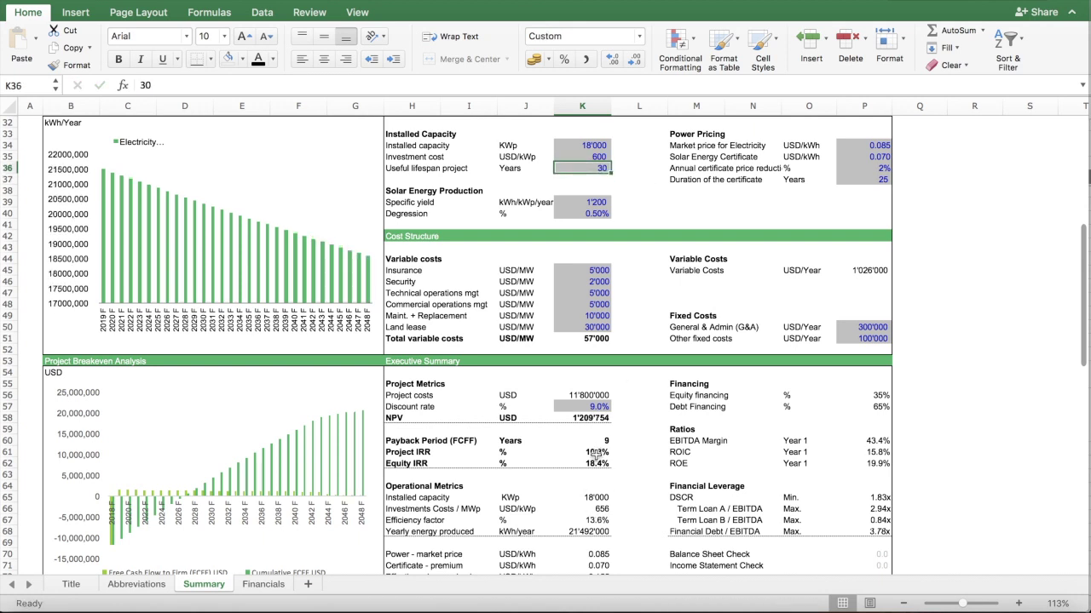
# Step: Set the installed capacity to 20000 KWp and check the Project IRR in the Executive Summary
pyautogui.click(587, 145)
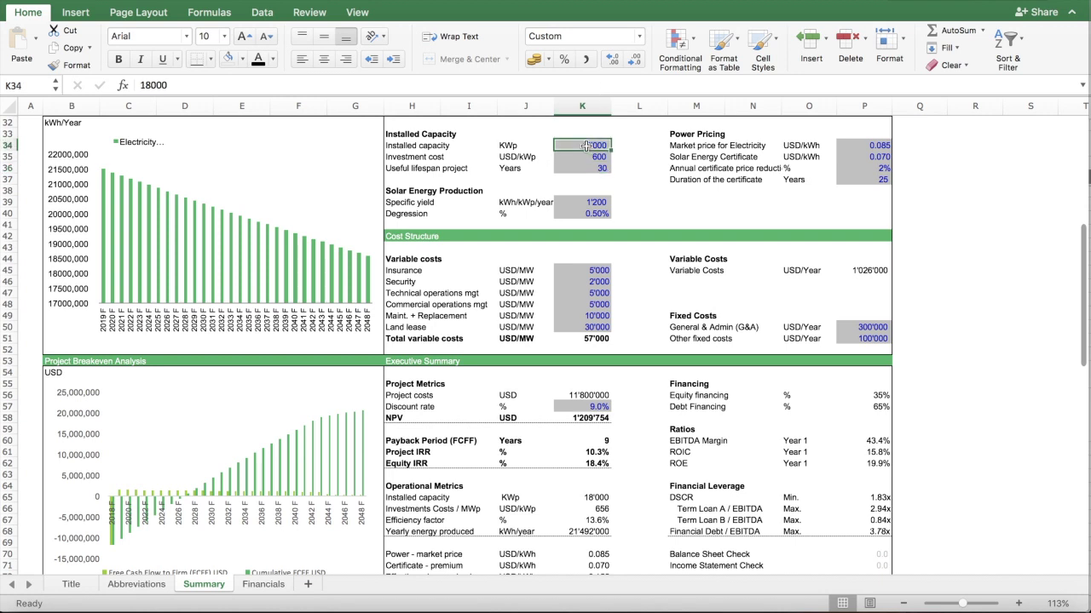
pyautogui.write('200')
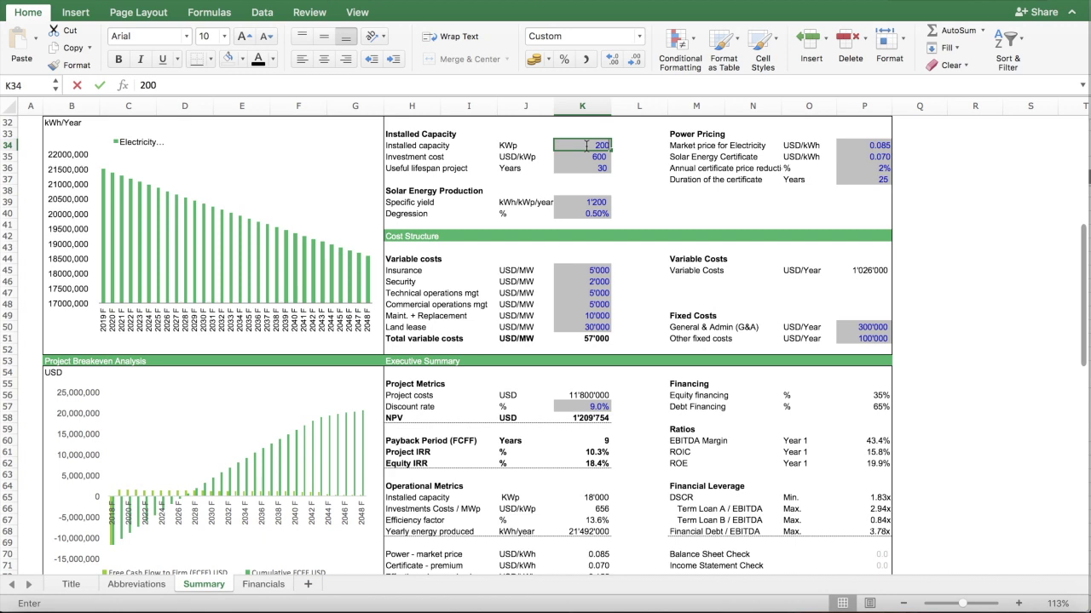
pyautogui.write('00')
pyautogui.press('Return')
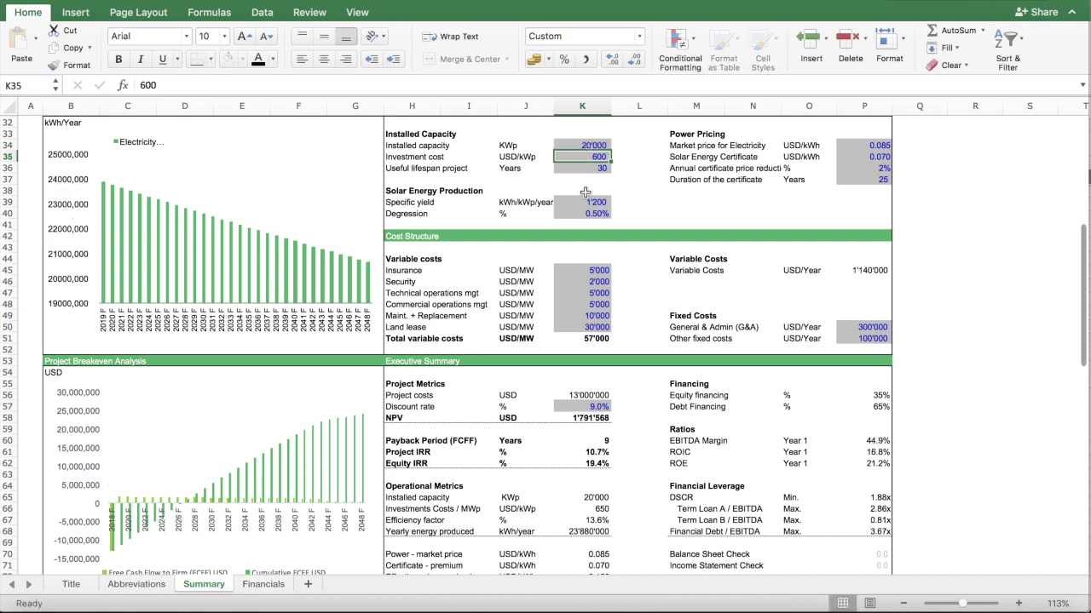
pyautogui.click(592, 454)
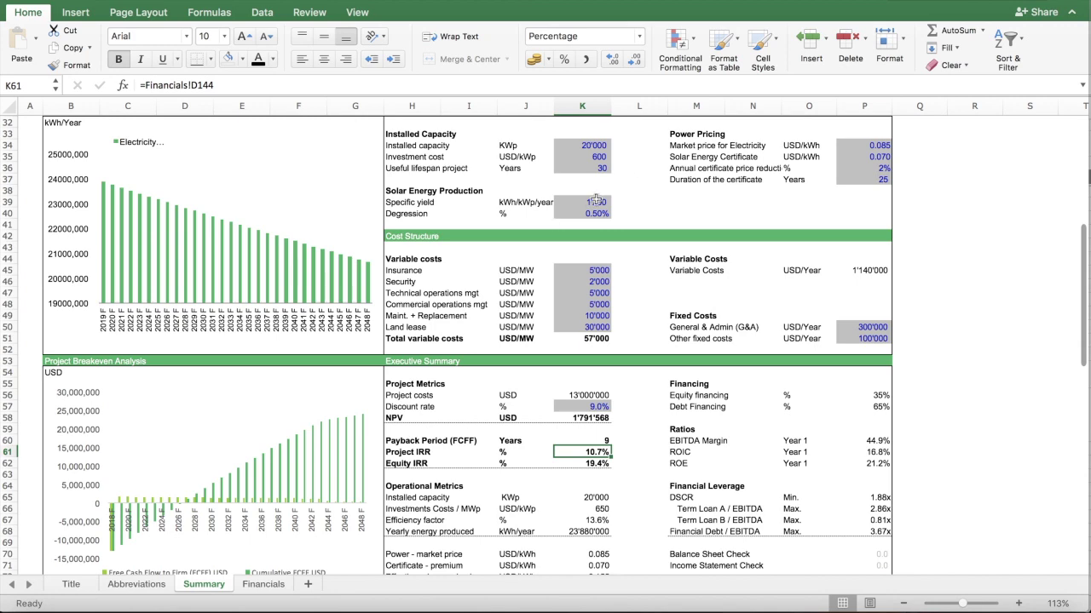
# Step: Review the Summary sheet's cost structure, executive summary and uses and sources of funds, then examine Debt/EBITDA in the Financial Overview
pyautogui.scroll(3, 597, 200)
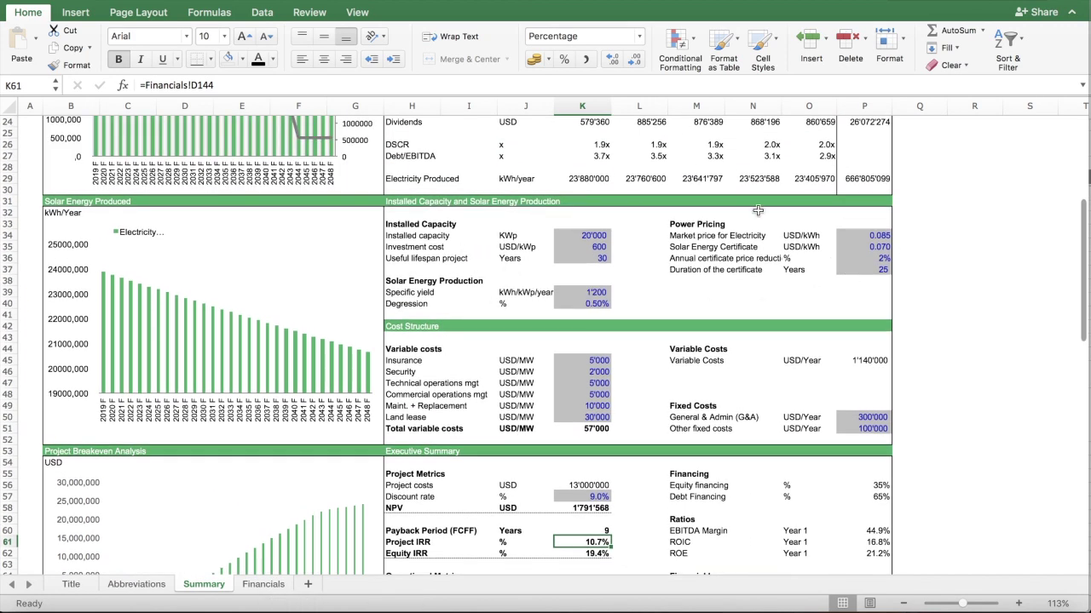
pyautogui.scroll(-4, 592, 291)
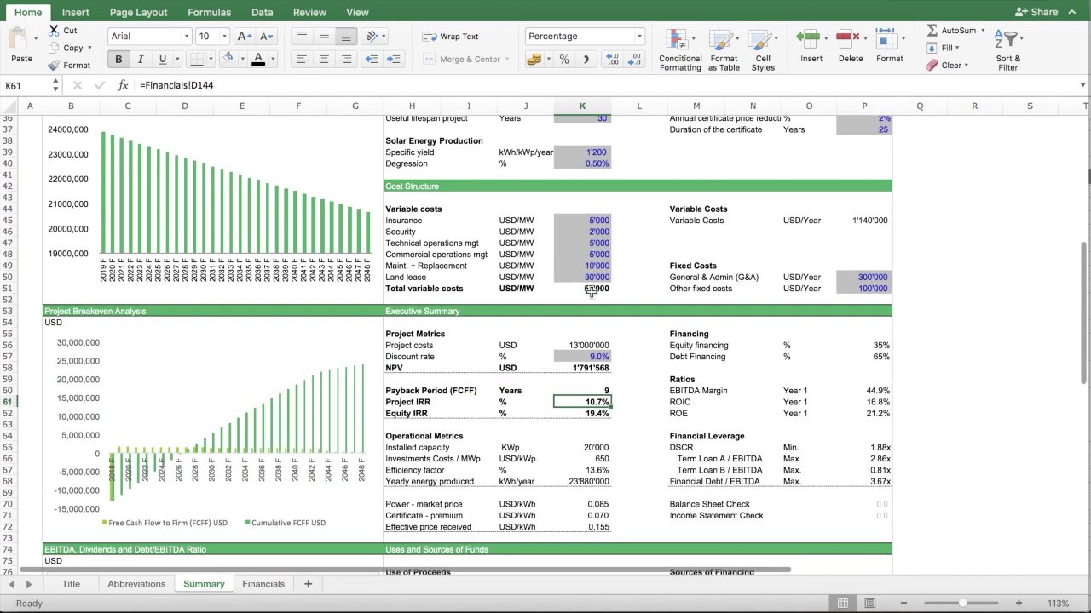
pyautogui.hscroll(1, 554, 375)
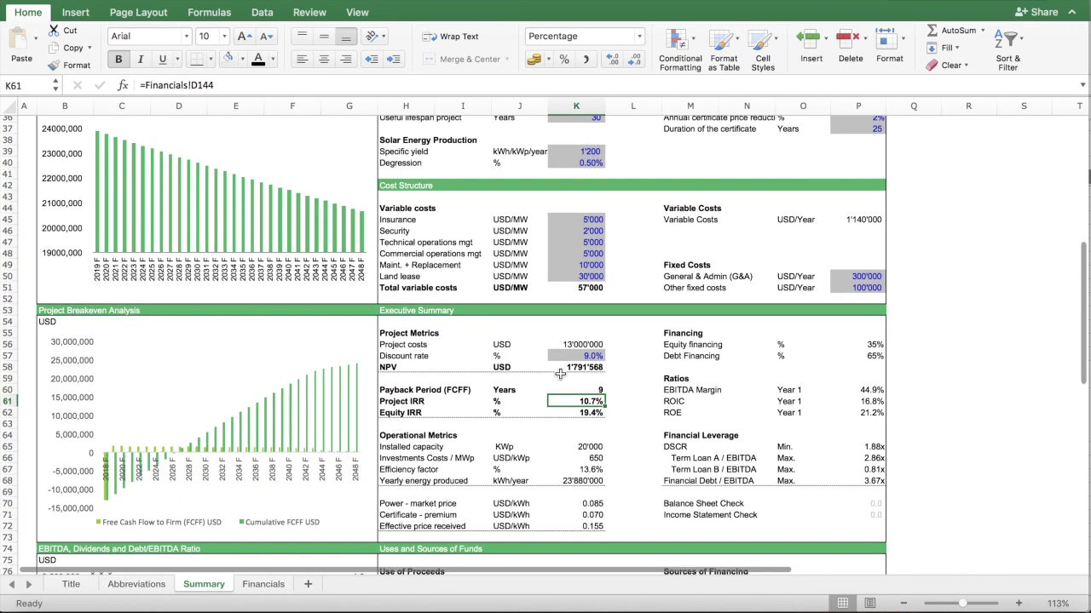
pyautogui.scroll(-3, 723, 349)
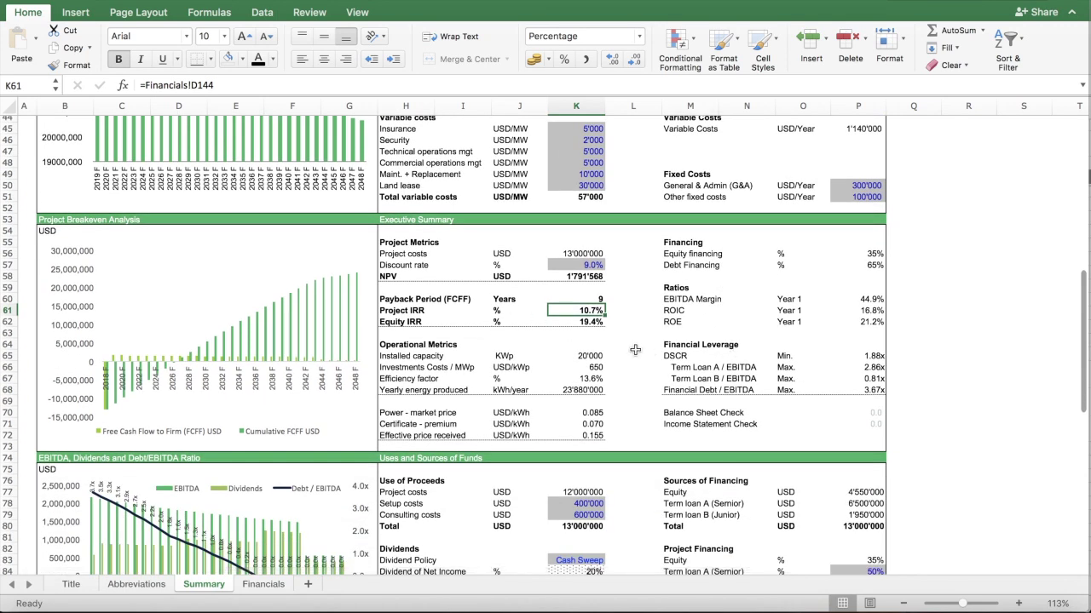
pyautogui.scroll(-4, 579, 351)
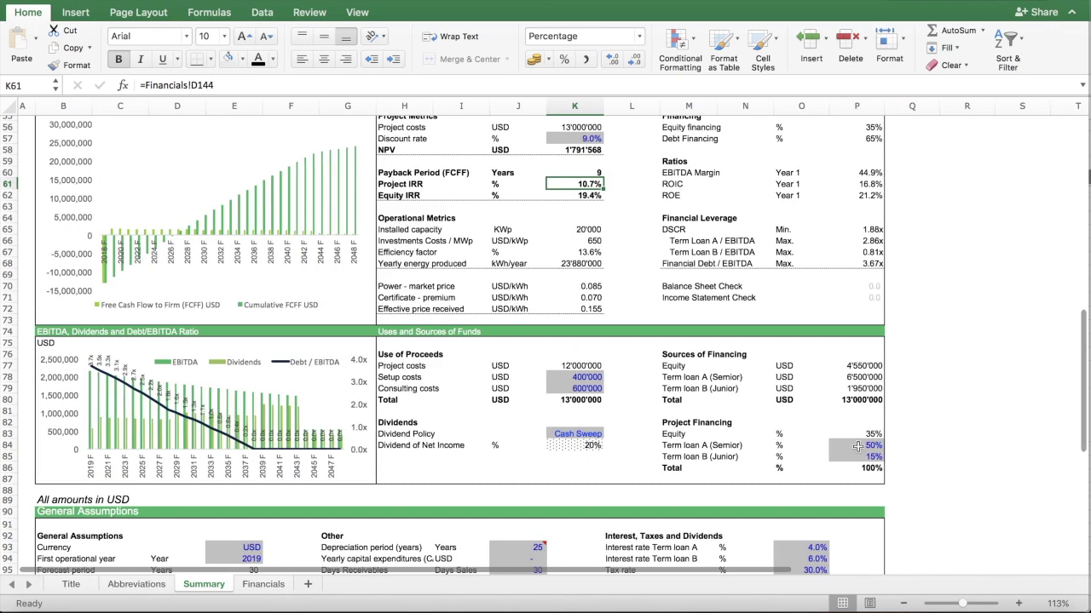
pyautogui.scroll(15, 600, 234)
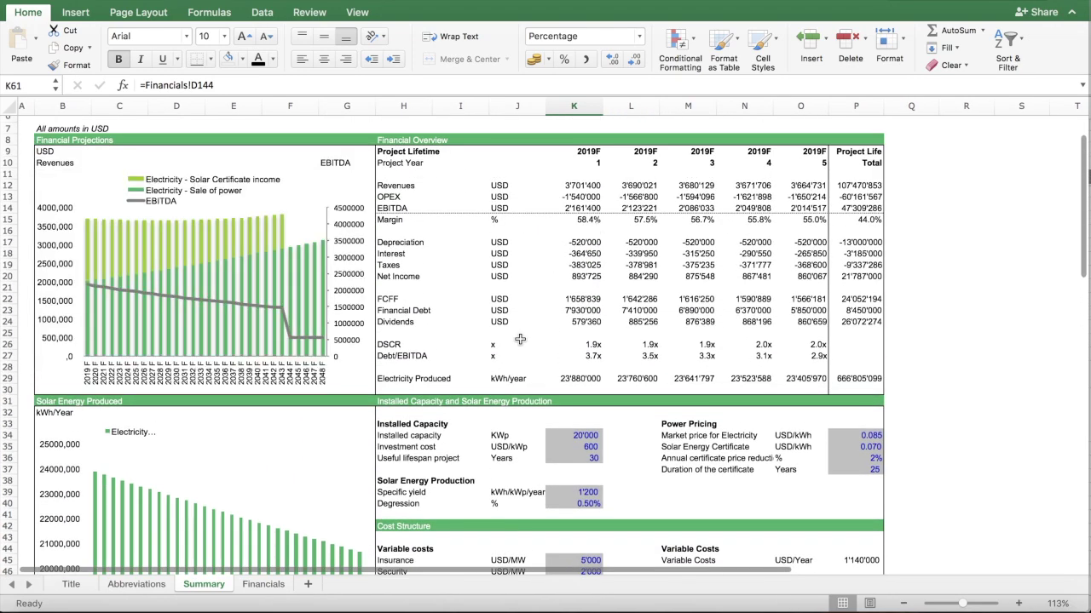
pyautogui.click(401, 355)
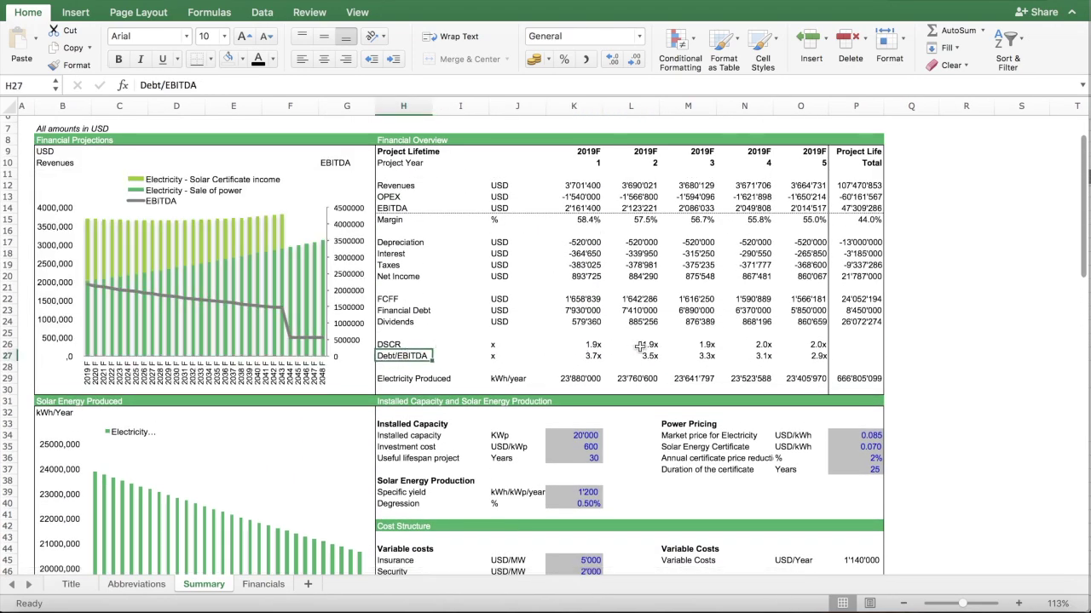
# Step: Set the Term loan B (Junior) share under Project Financing to 20% and check the Equity IRR in the Executive Summary
pyautogui.moveTo(588, 345); pyautogui.dragTo(800, 344)
pyautogui.scroll(-15, 604, 349)
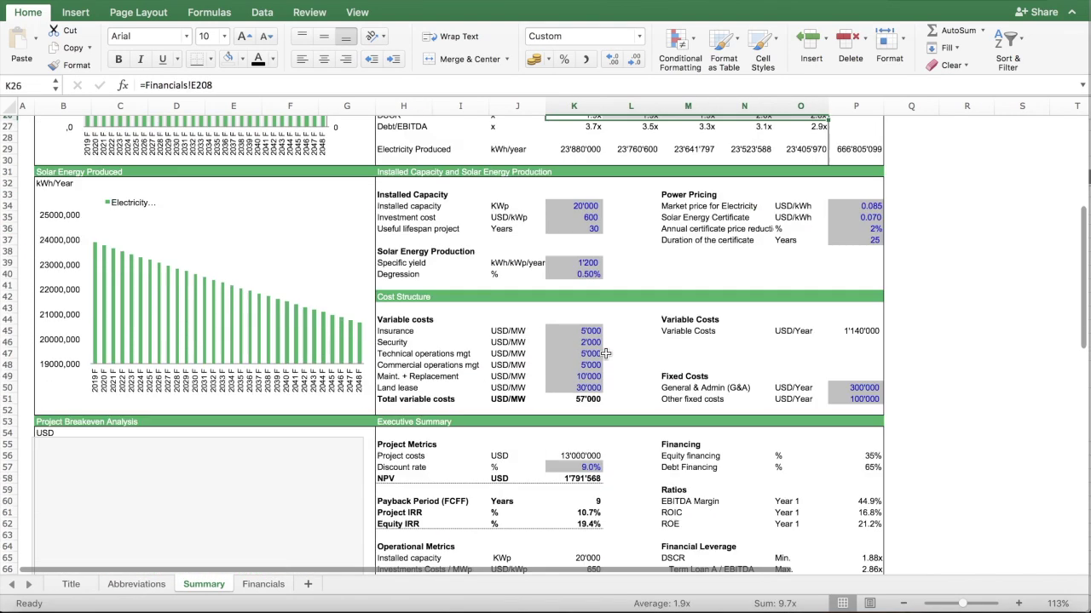
pyautogui.click(844, 428)
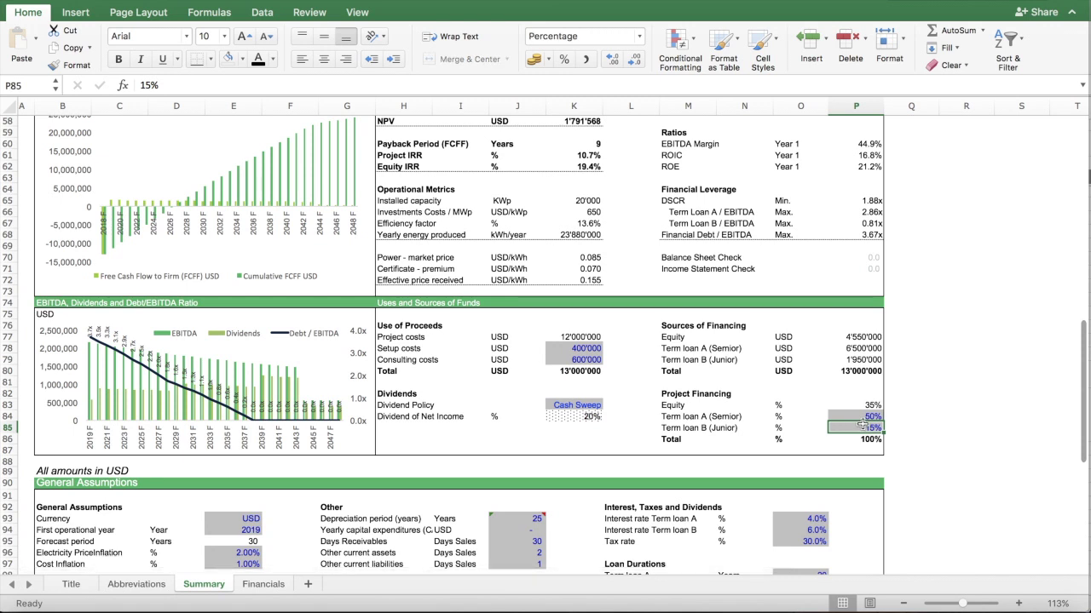
pyautogui.write('20')
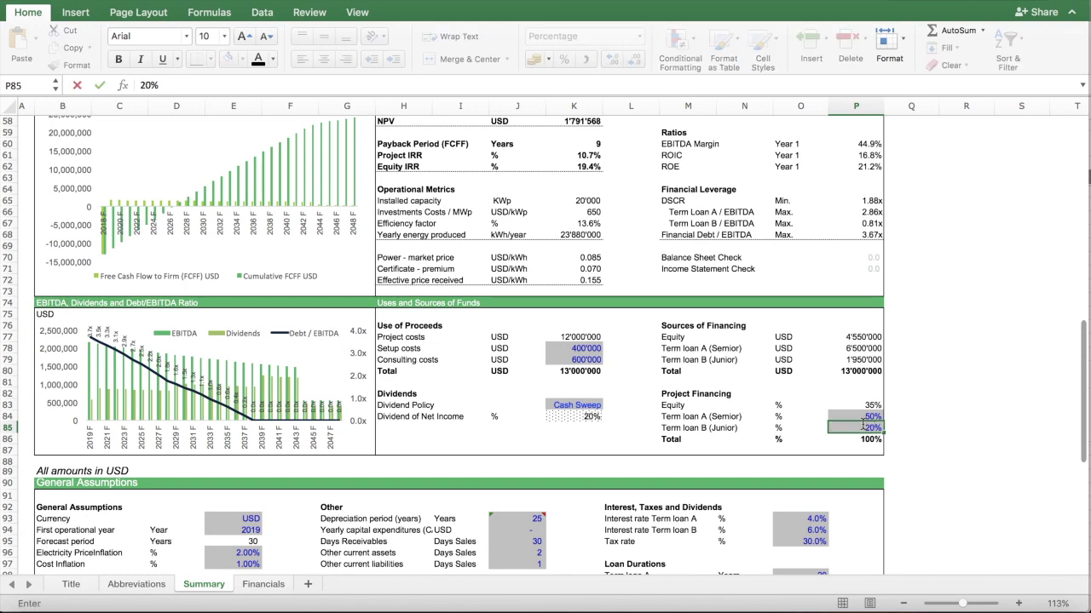
pyautogui.press('Return')
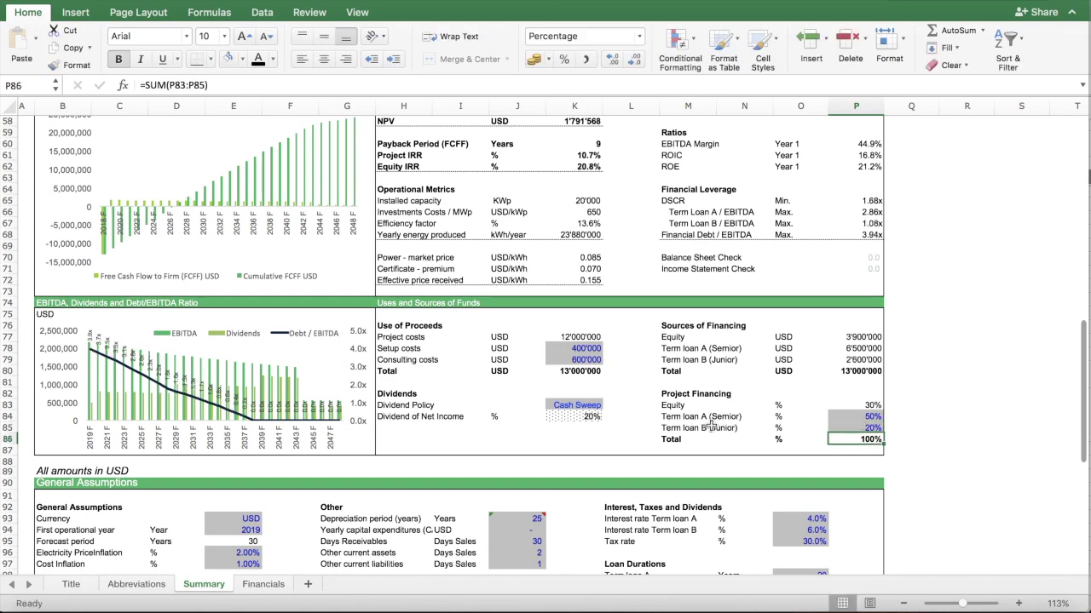
pyautogui.click(712, 427)
pyautogui.click(900, 437)
pyautogui.scroll(3, 542, 247)
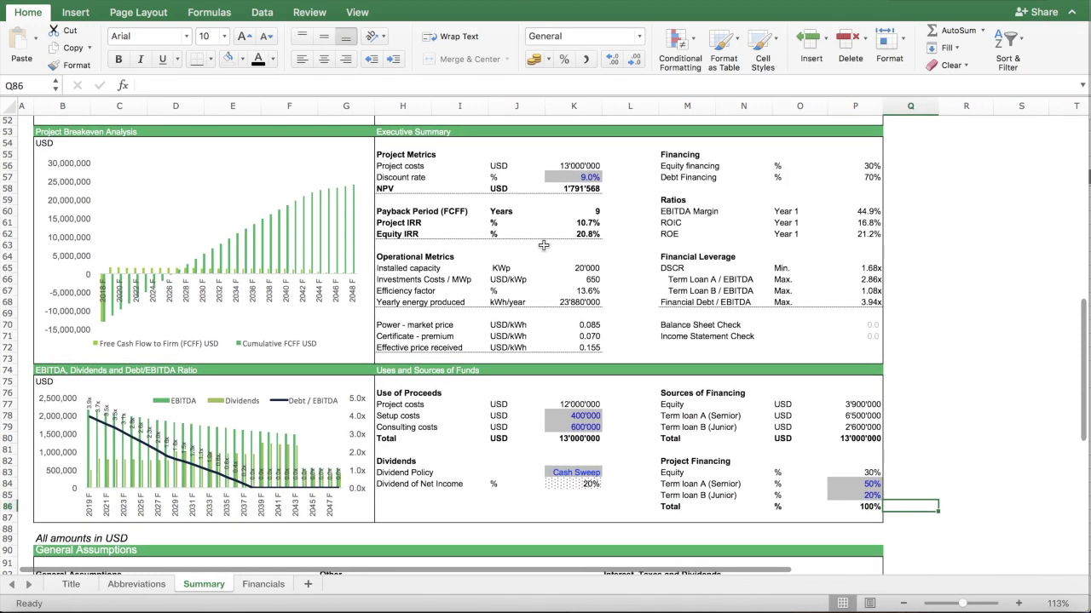
pyautogui.click(564, 232)
# Step: Set the Term loan B (Junior) share back to 15% for comparison
pyautogui.click(869, 495)
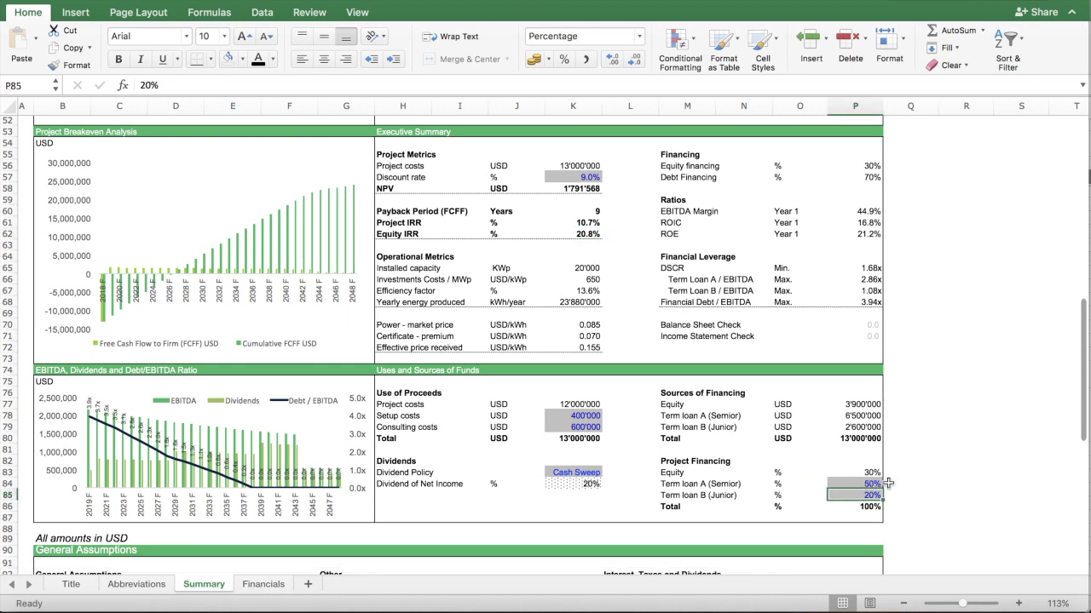
pyautogui.write('15')
pyautogui.press('Return')
pyautogui.press('Up')
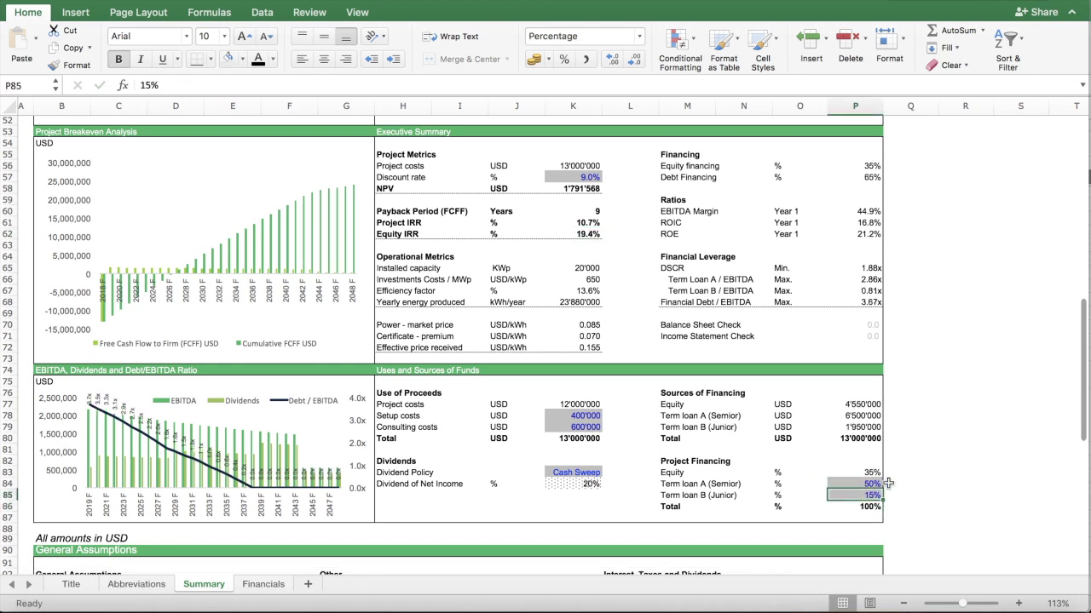
# Step: Set the Term loan B (Junior) share to 20% again and recheck the Equity IRR
pyautogui.write('20')
pyautogui.press('Return')
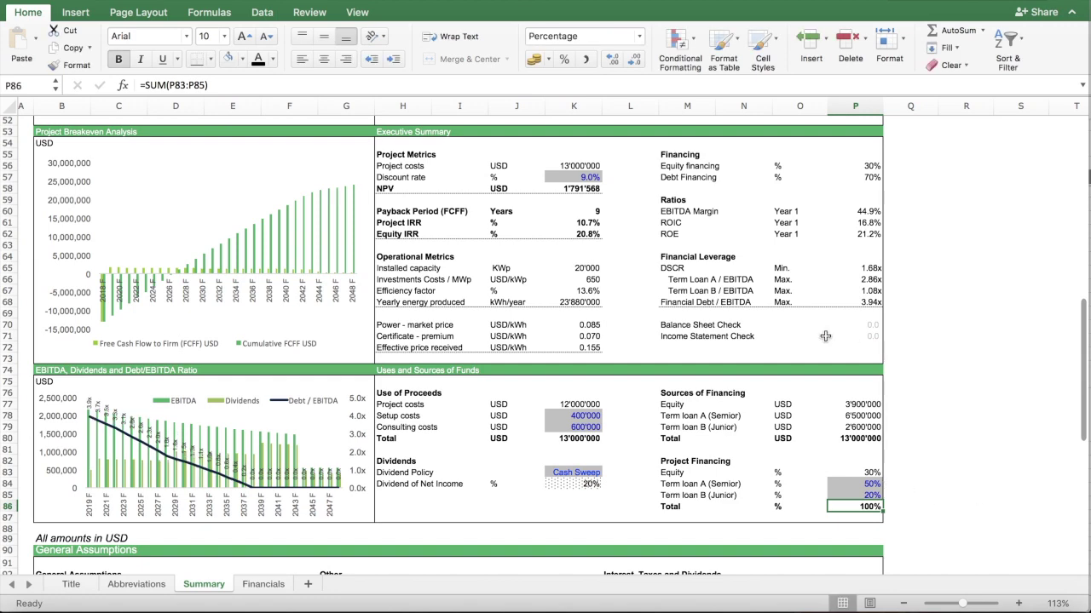
pyautogui.click(592, 232)
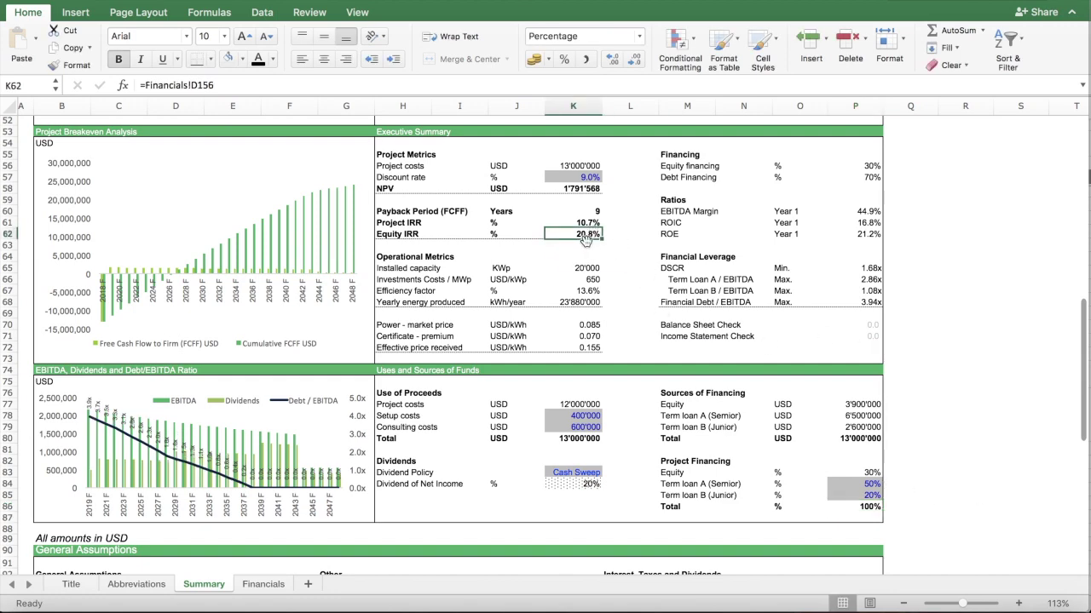
# Step: Go through the variable costs in the Cost Structure section, from Insurance down to Total variable costs
pyautogui.scroll(6, 590, 258)
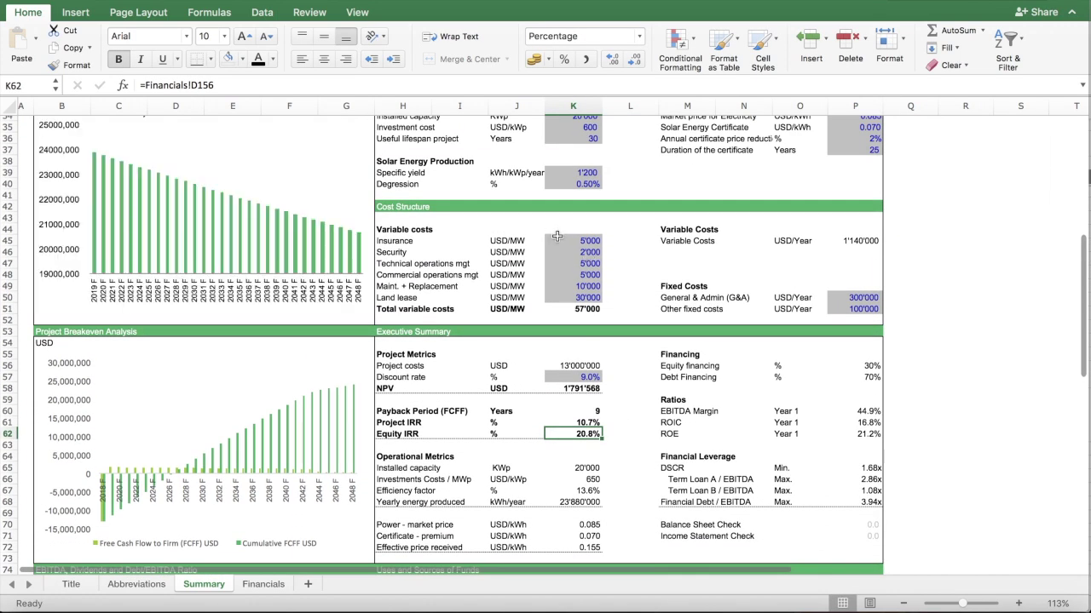
pyautogui.click(573, 241)
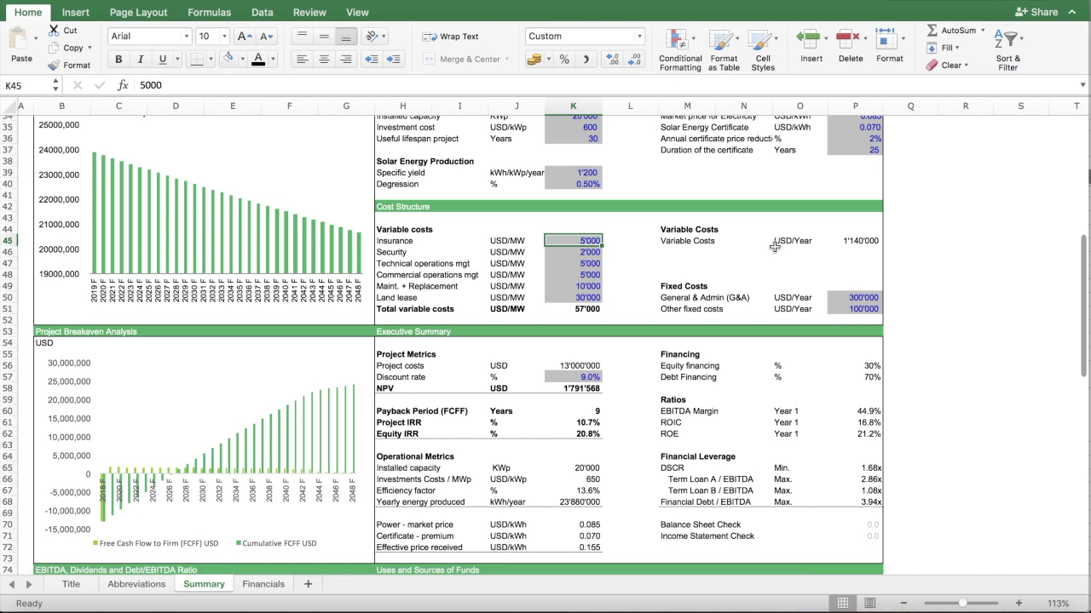
pyautogui.press('Down')
pyautogui.press('Down')
pyautogui.press('Down')
pyautogui.press('Down')
pyautogui.press('Down')
pyautogui.press('Down')
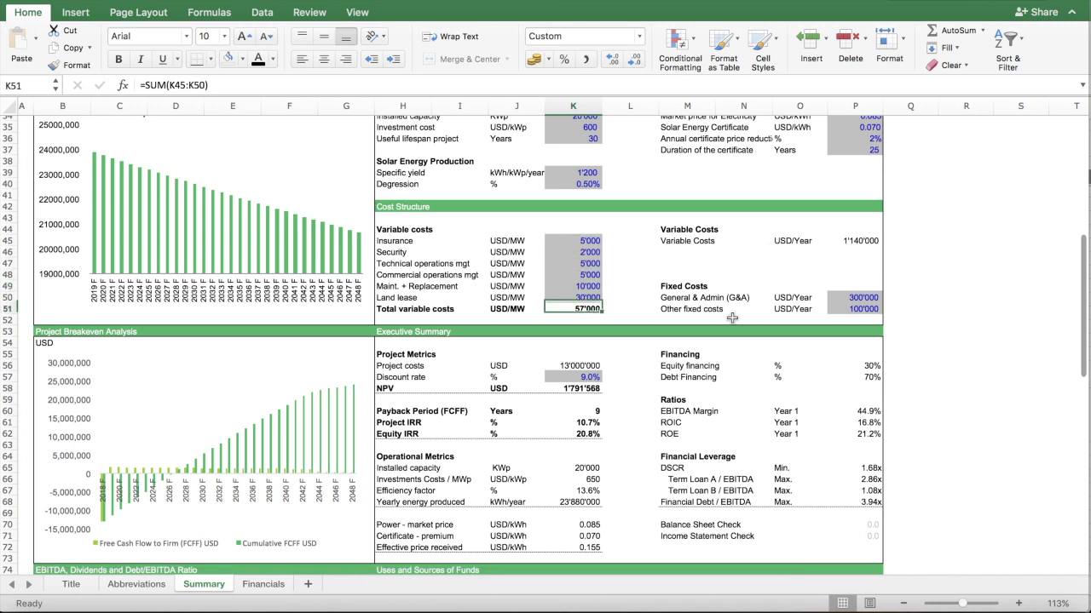
# Step: Set the Land lease cost to 35000 USD/MW and check the Project IRR and Equity IRR
pyautogui.press('Up')
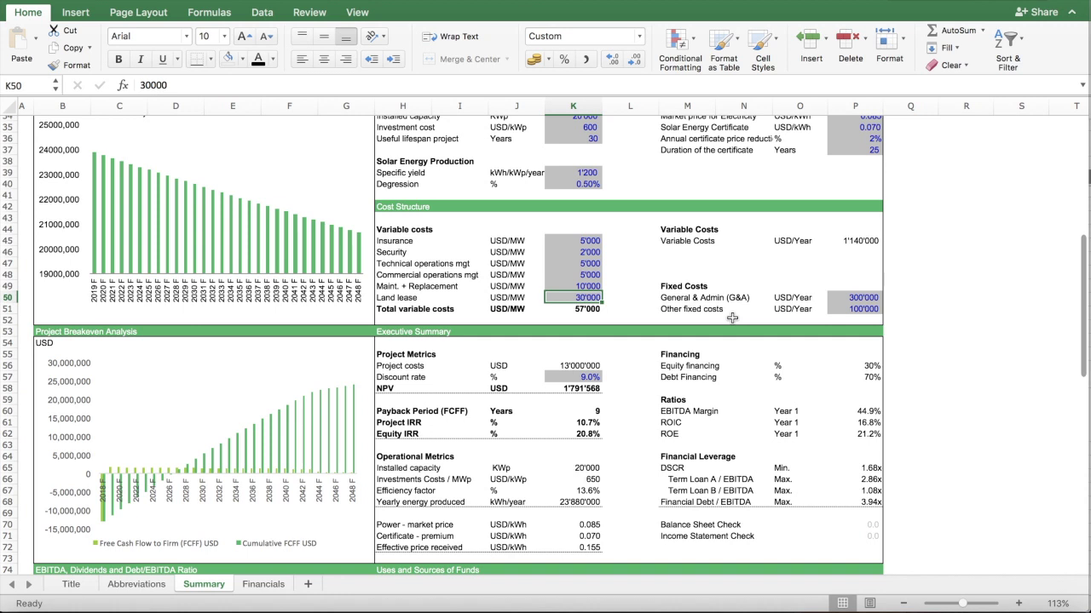
pyautogui.write('35')
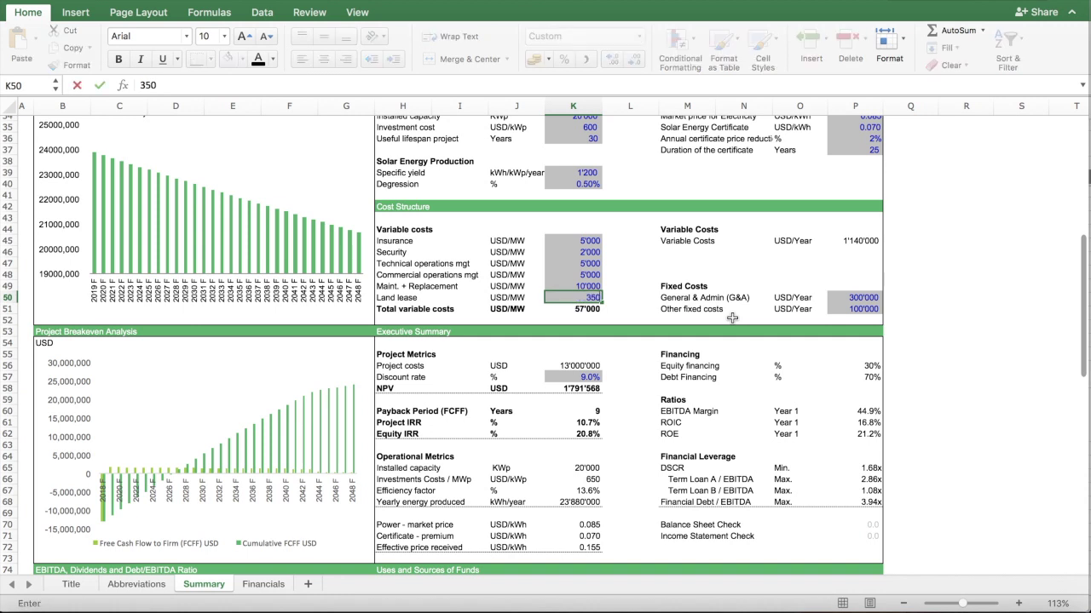
pyautogui.press('Return')
pyautogui.press('Up')
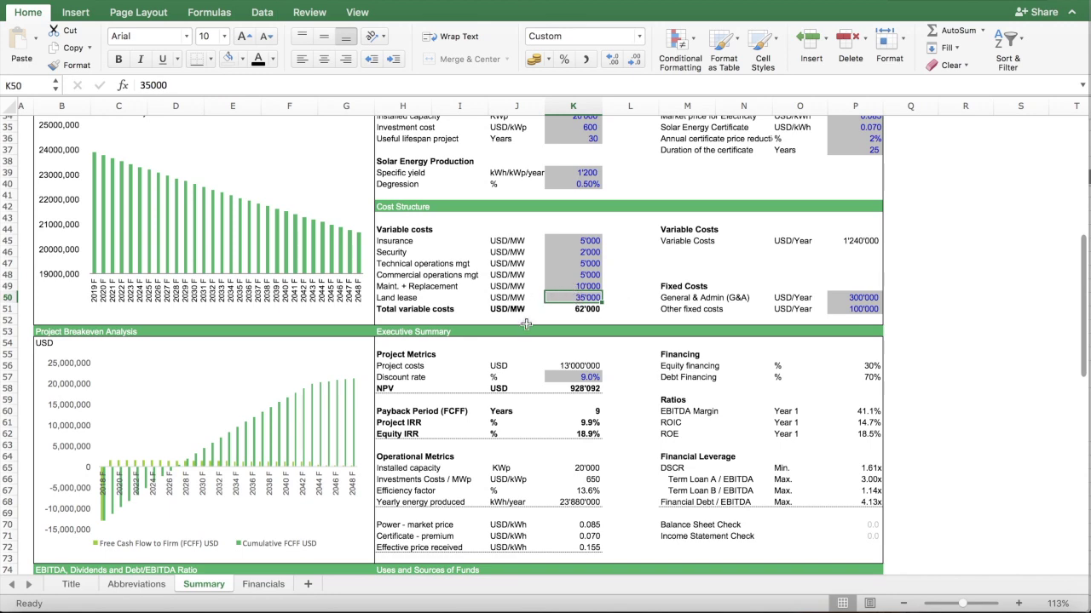
pyautogui.scroll(-1, 582, 376)
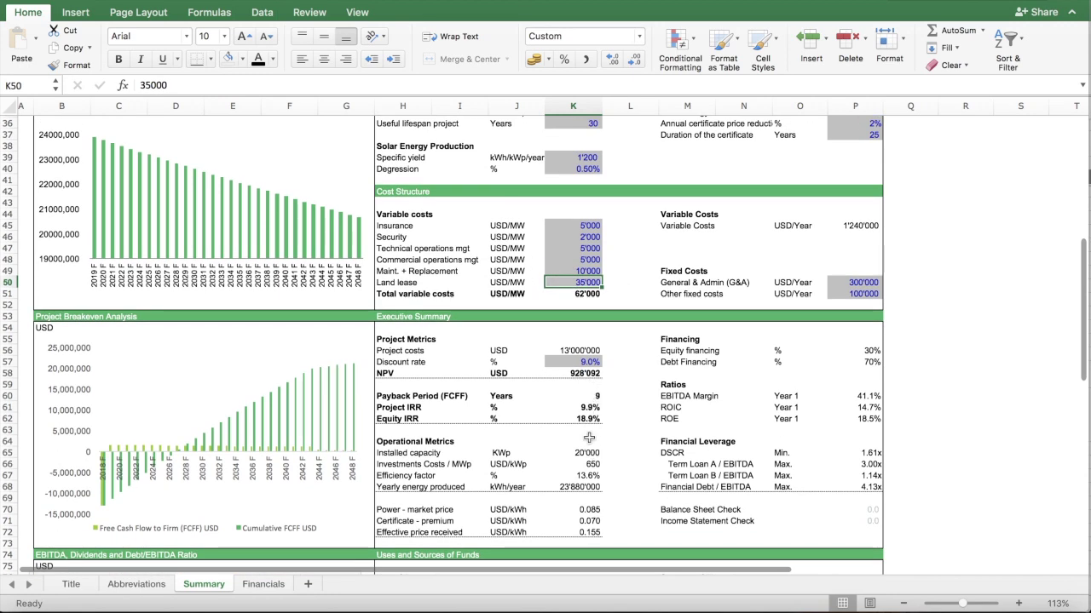
pyautogui.click(583, 419)
pyautogui.press('Up')
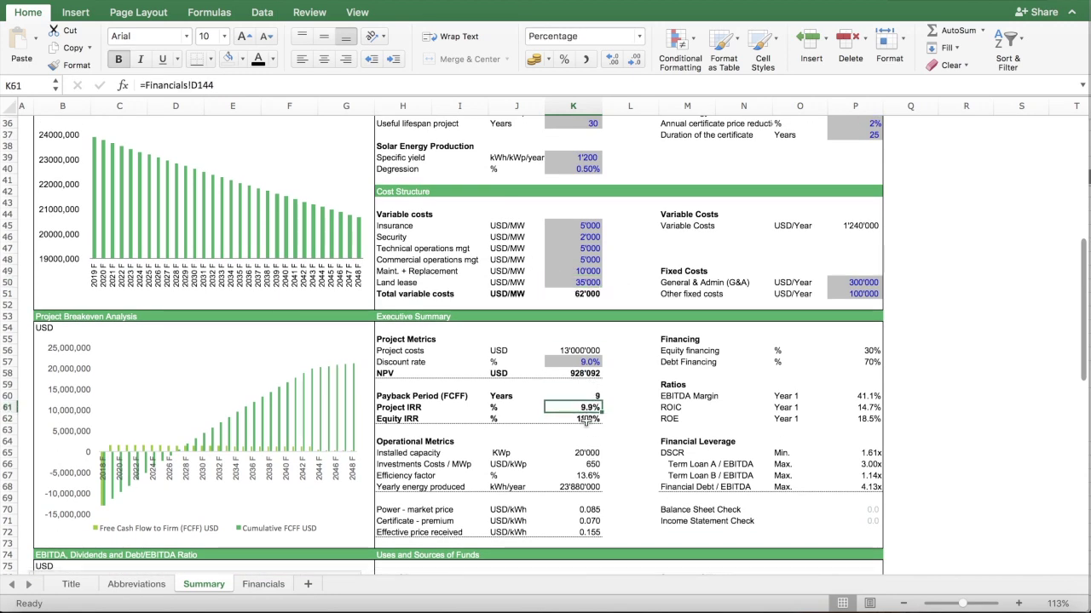
pyautogui.press('Down')
# Step: Trace the Land lease assumption into the Variable Costs blocks on the Financials sheet
pyautogui.scroll(3, 583, 341)
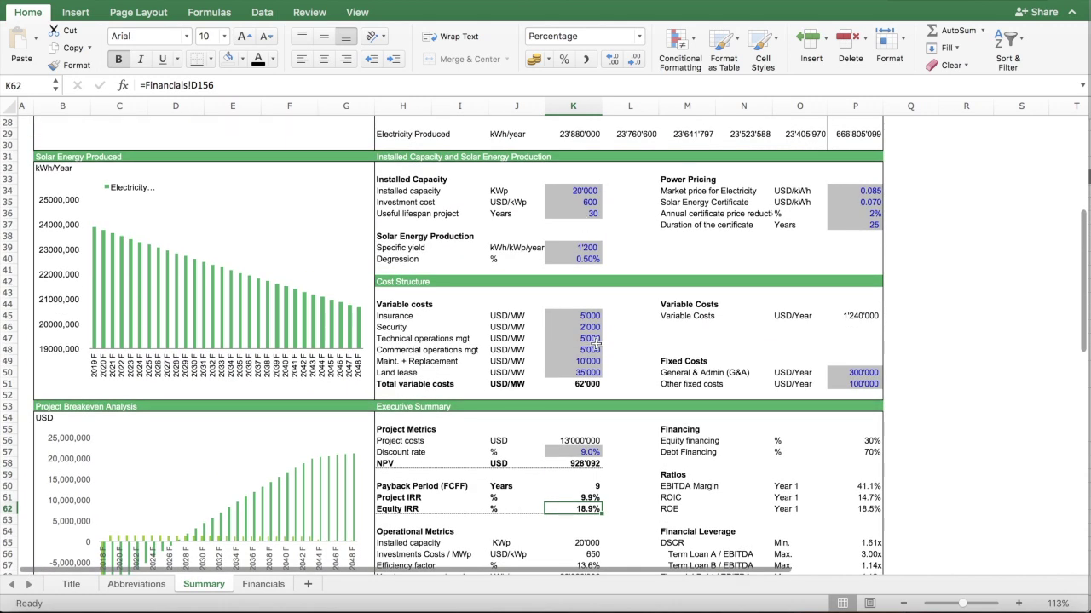
pyautogui.click(577, 372)
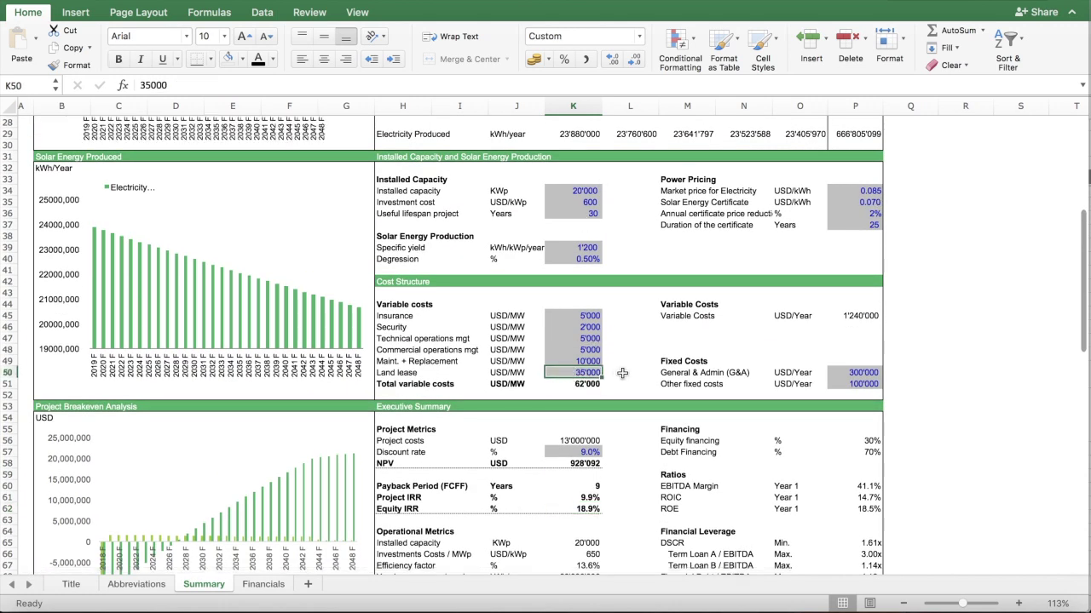
pyautogui.click(263, 584)
pyautogui.scroll(20, 354, 384)
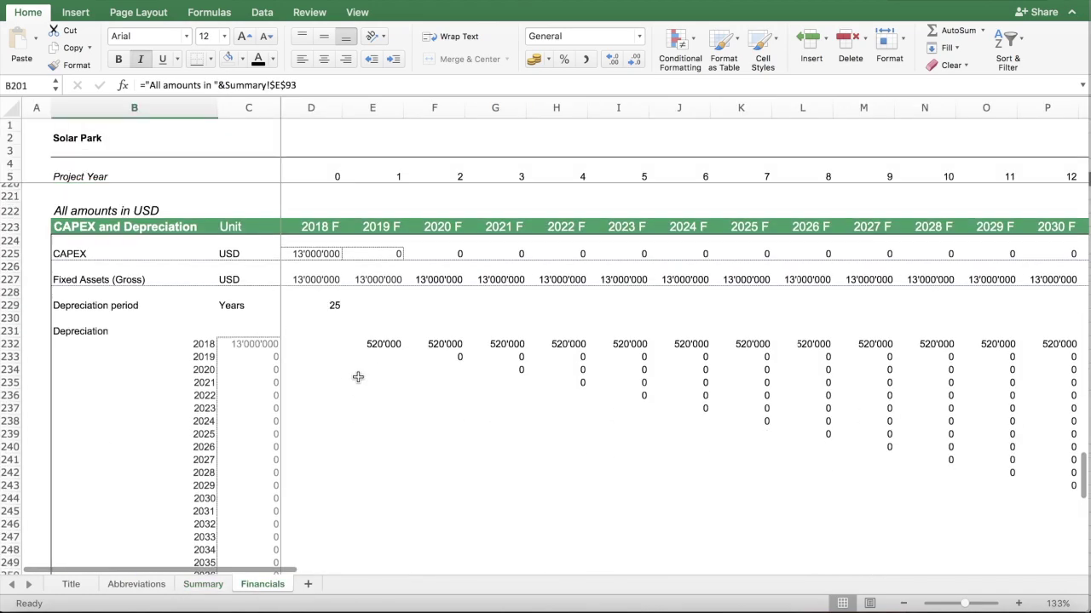
pyautogui.scroll(-5, 292, 437)
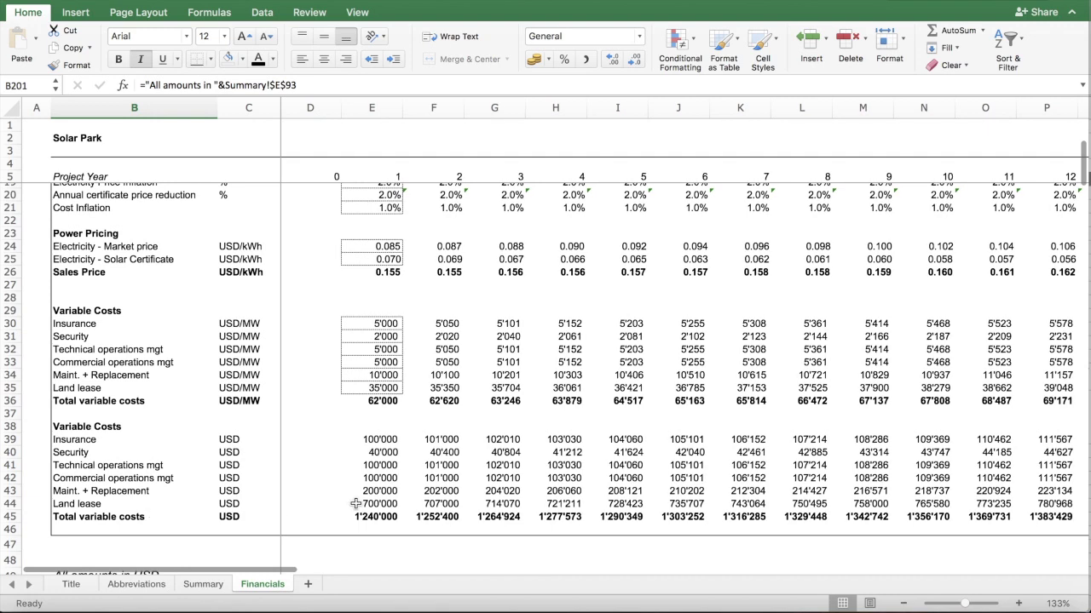
pyautogui.scroll(1, 369, 505)
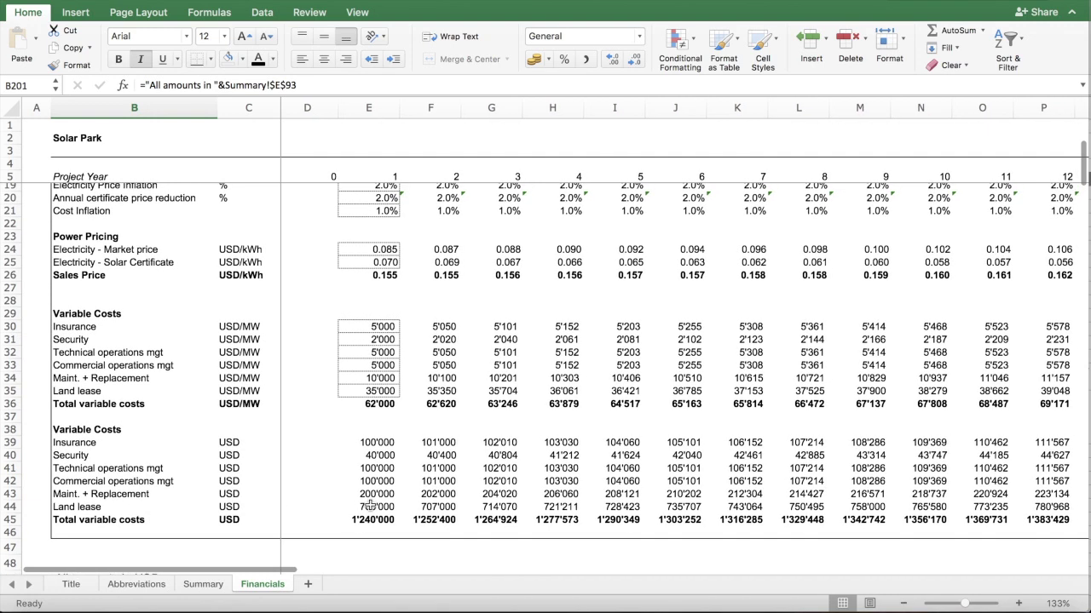
# Step: Return to the Summary sheet and examine the Project IRR and Equity IRR rows in the Executive Summary
pyautogui.click(192, 585)
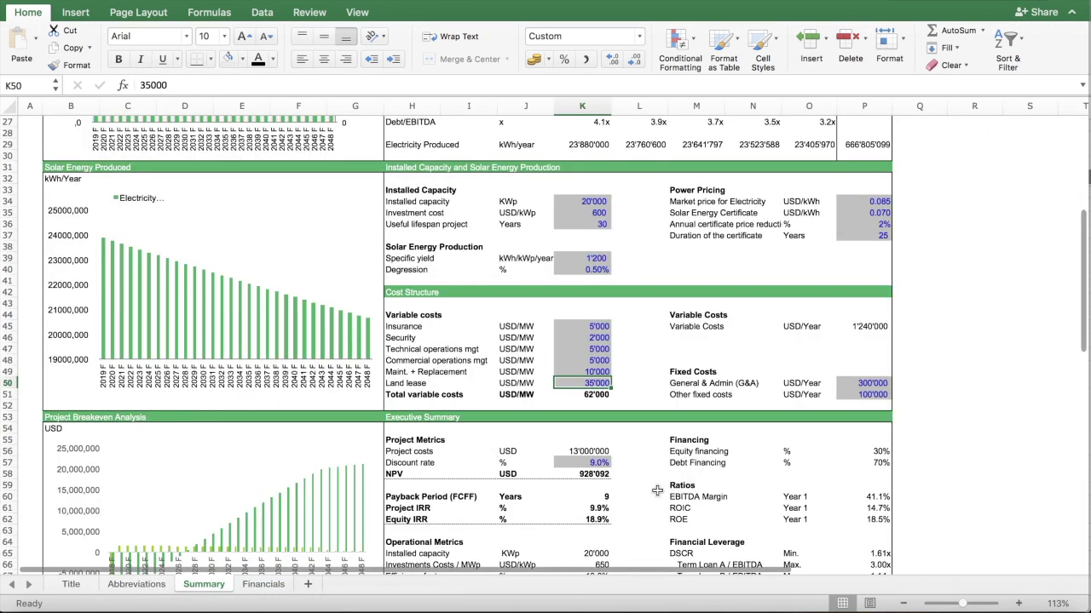
pyautogui.scroll(-1, 658, 445)
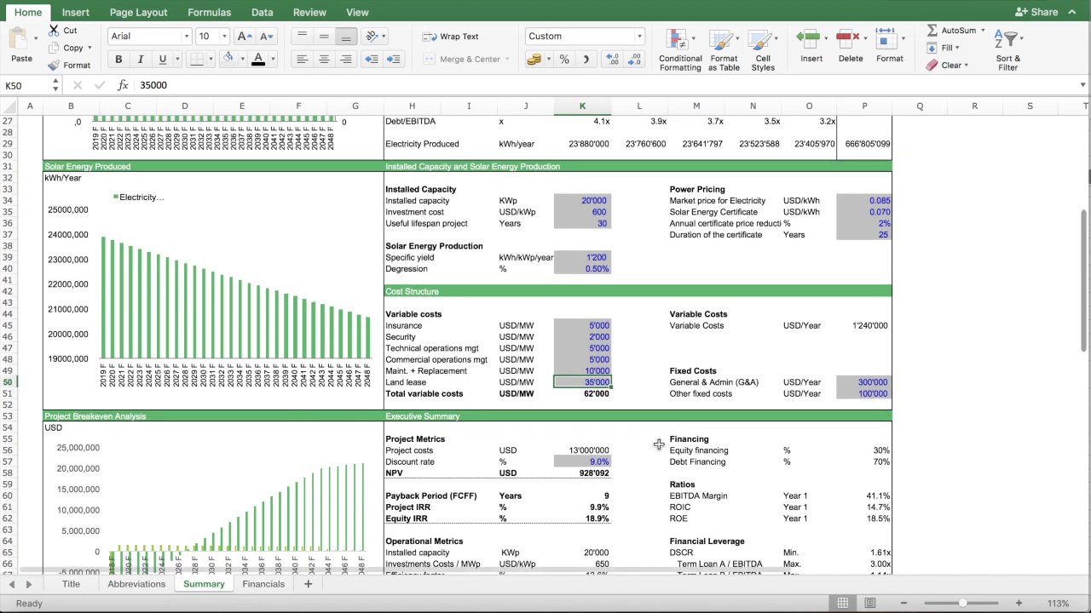
pyautogui.scroll(-3, 659, 445)
pyautogui.moveTo(407, 393); pyautogui.dragTo(604, 403)
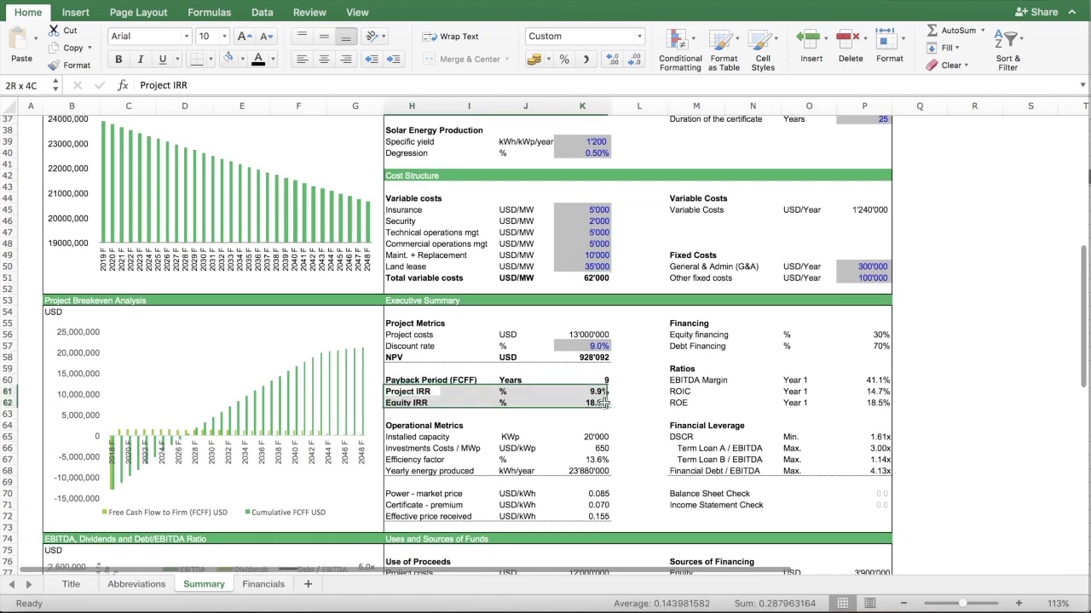
# Step: Change the Dividend Policy under Uses and Sources of Funds to % of Net Income and inspect the Dividend of Net Income input
pyautogui.scroll(-4, 718, 409)
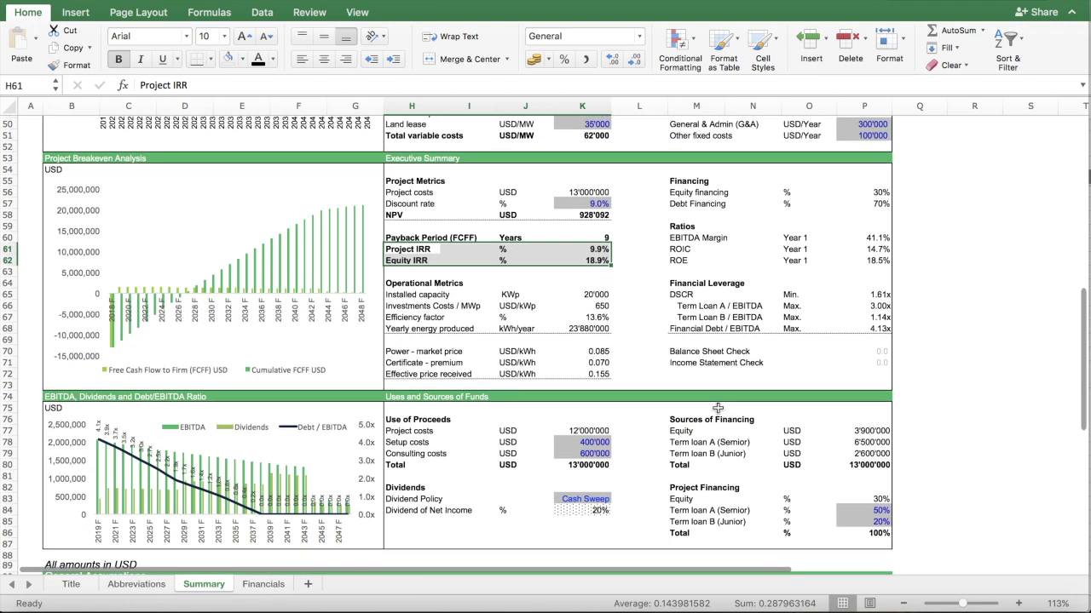
pyautogui.scroll(-4, 668, 384)
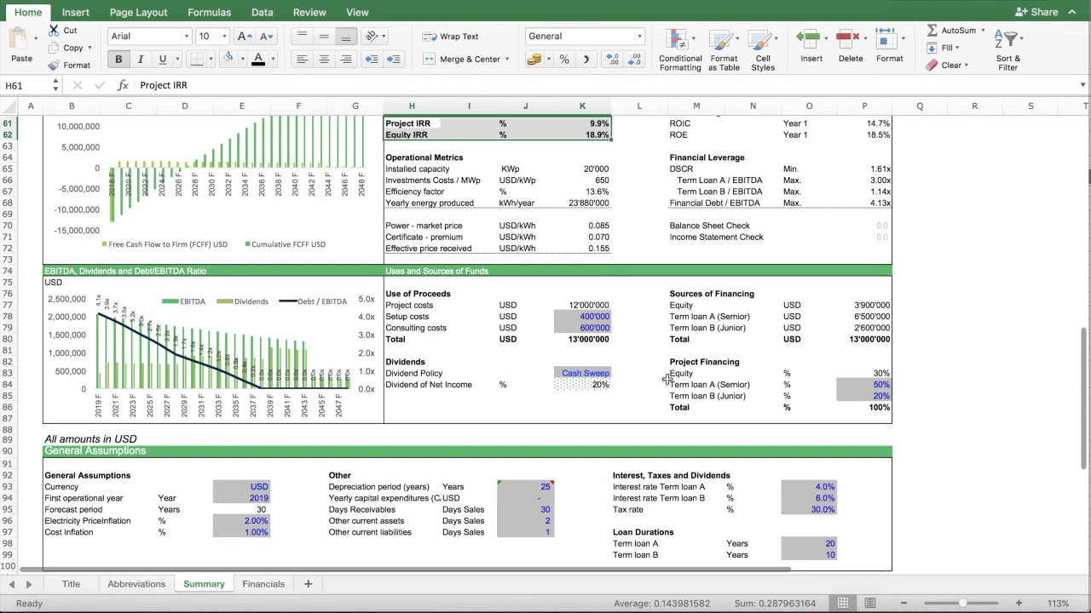
pyautogui.click(626, 331)
pyautogui.scroll(-1, 614, 327)
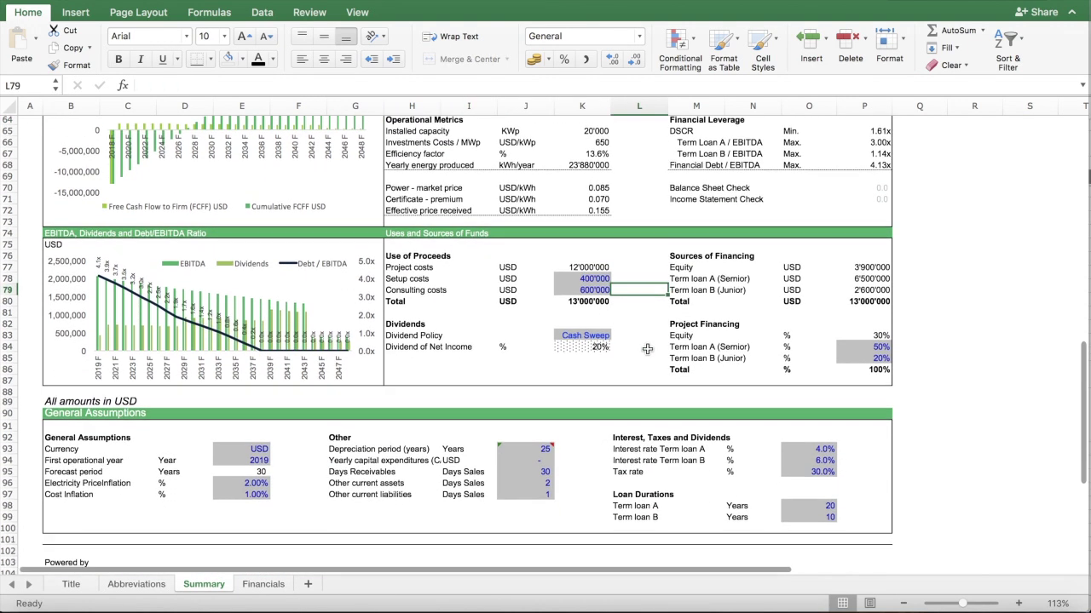
pyautogui.click(460, 334)
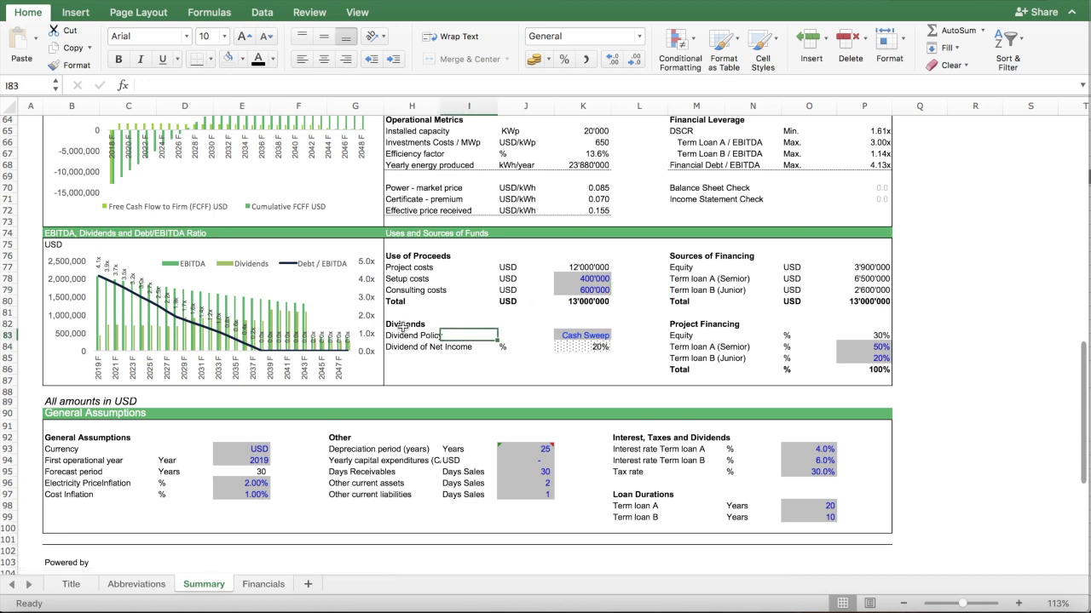
pyautogui.click(579, 337)
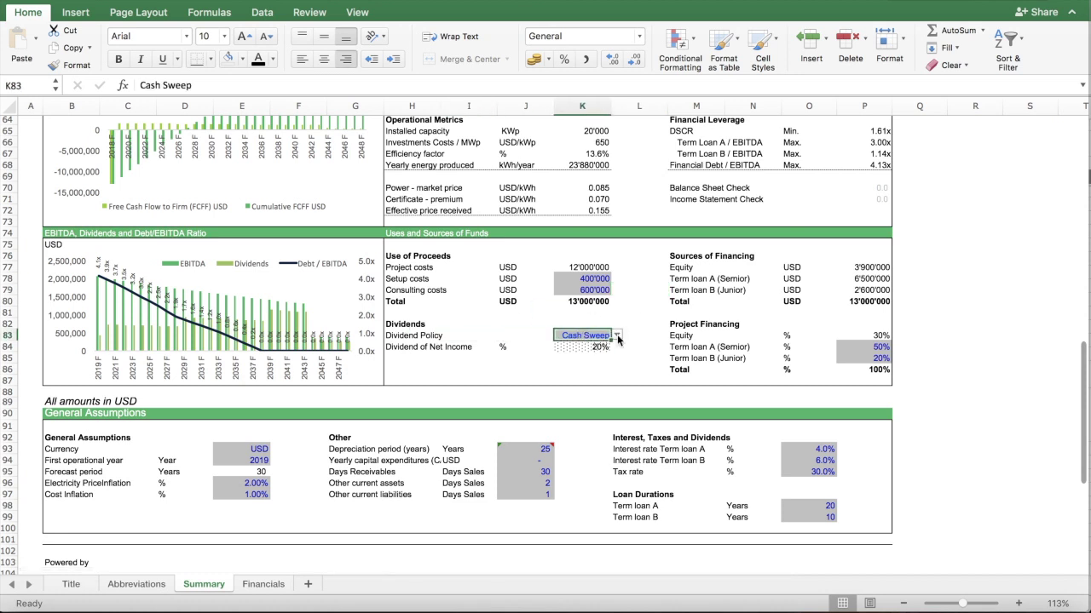
pyautogui.click(617, 336)
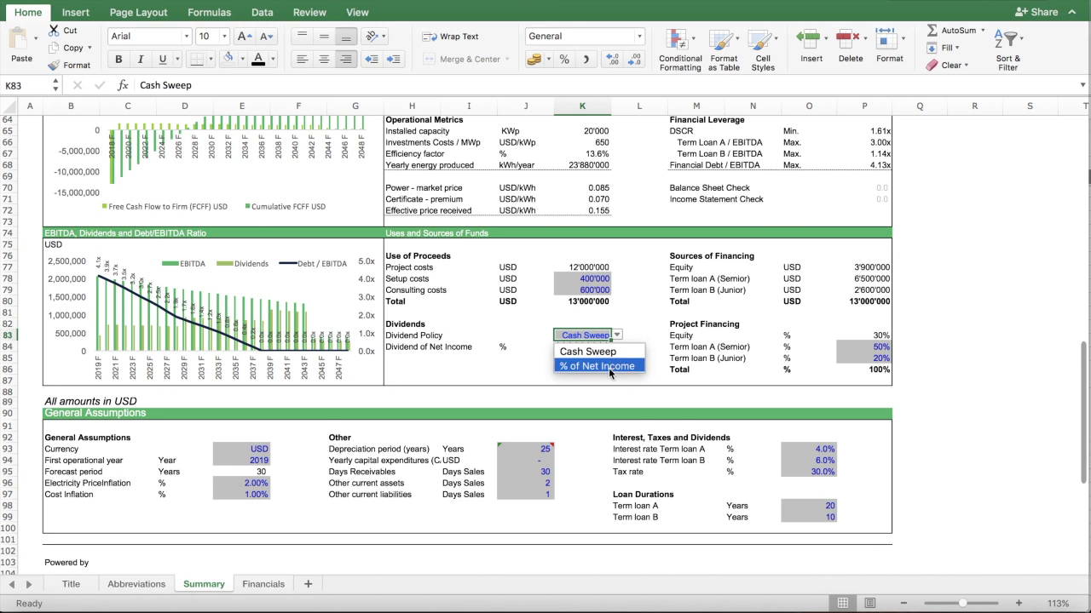
pyautogui.click(610, 366)
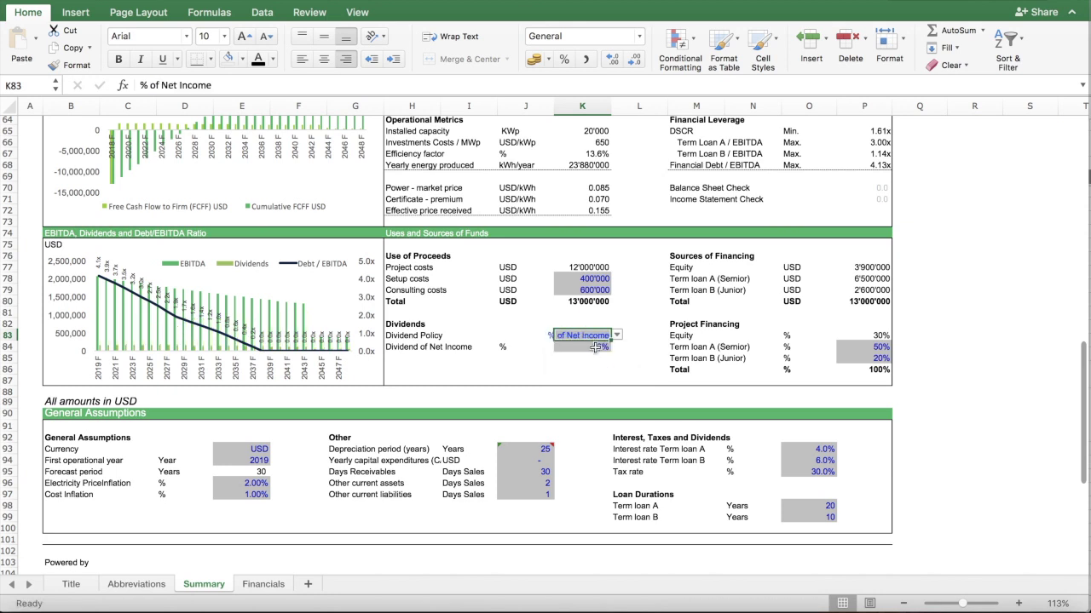
pyautogui.click(595, 346)
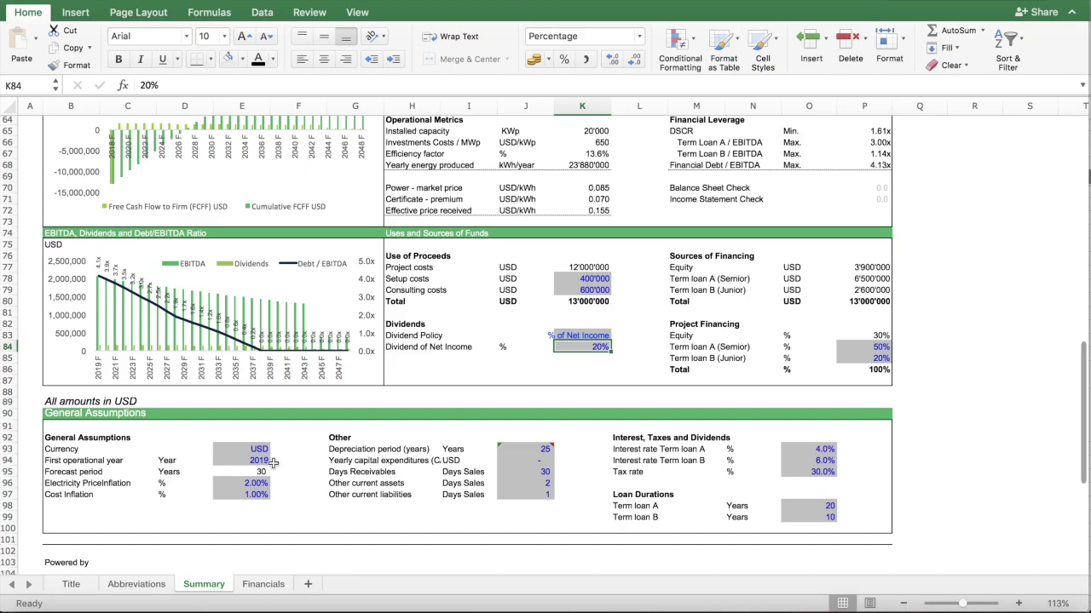
# Step: Locate the Dividends row under Cash Flow from Financing on the Financials sheet and inspect its formula and values for 2019 to 2022
pyautogui.click(265, 586)
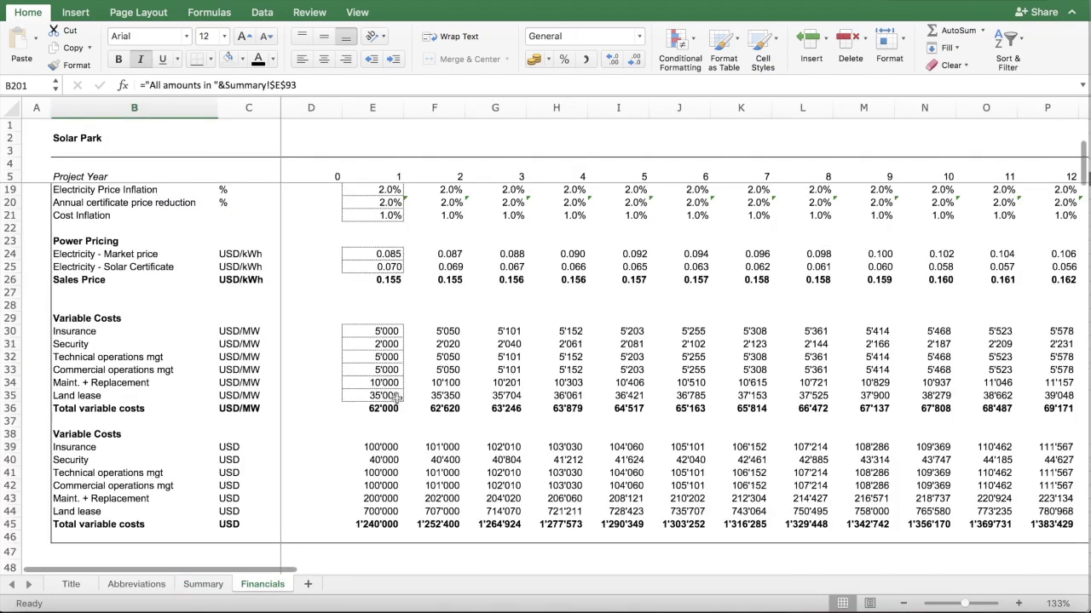
pyautogui.scroll(-10, 397, 398)
pyautogui.scroll(-12, 396, 398)
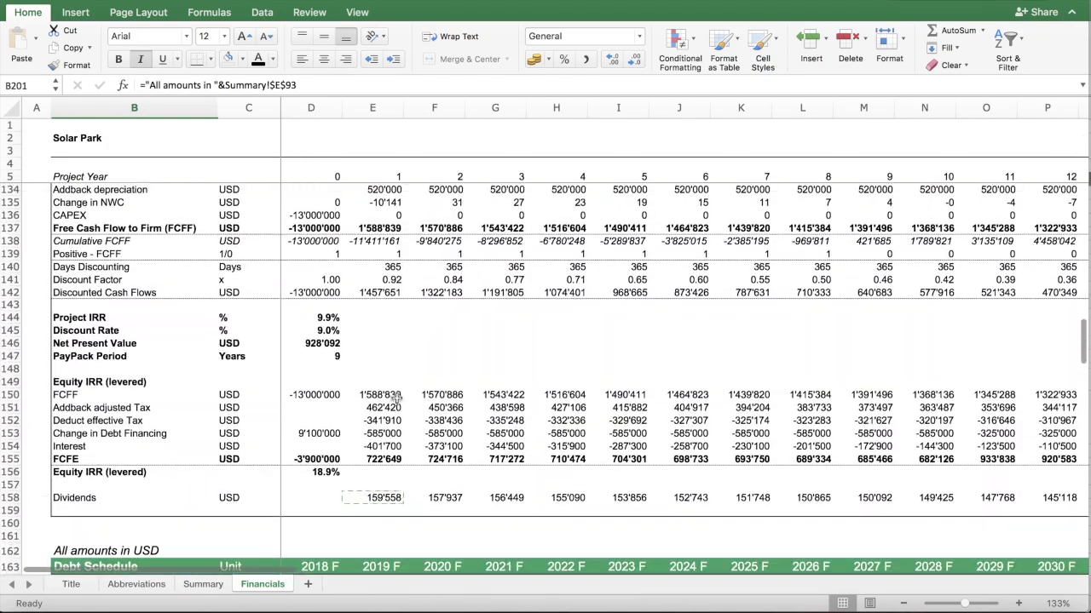
pyautogui.scroll(-12, 396, 398)
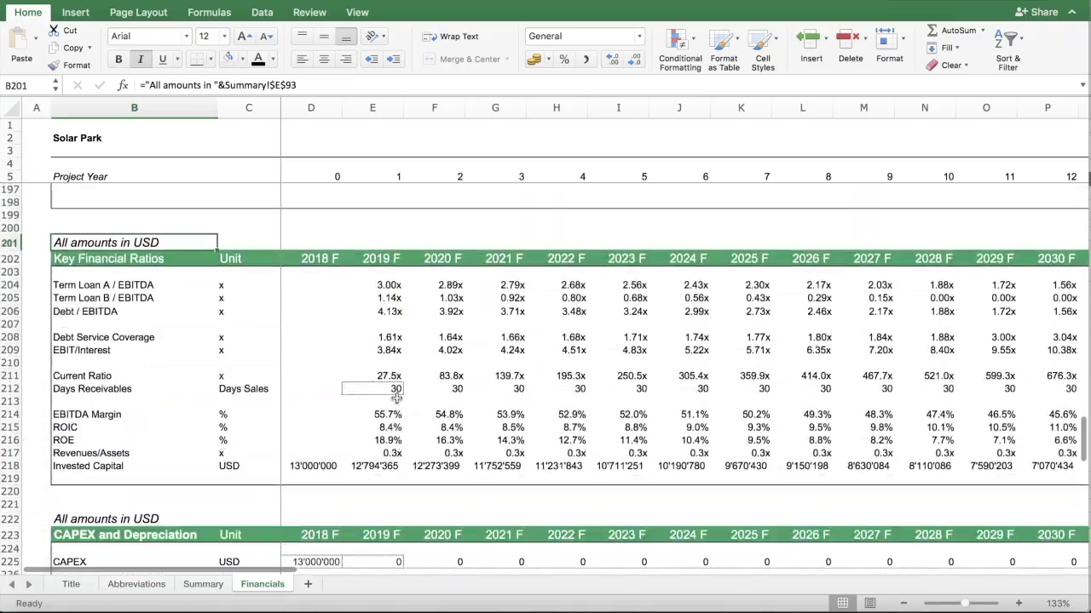
pyautogui.scroll(-3, 396, 398)
pyautogui.scroll(6, 397, 398)
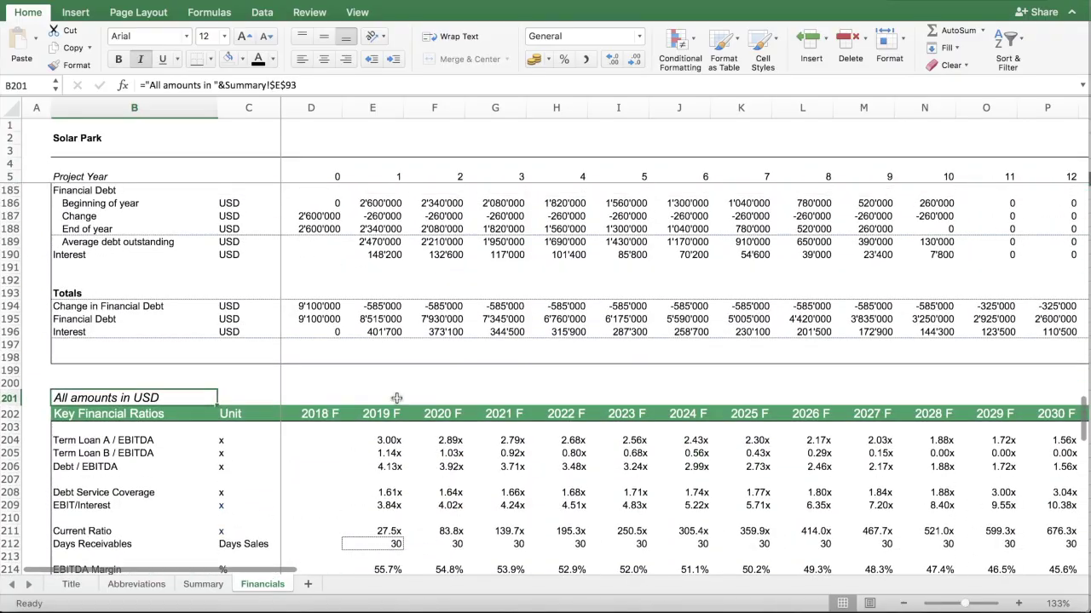
pyautogui.scroll(10, 396, 397)
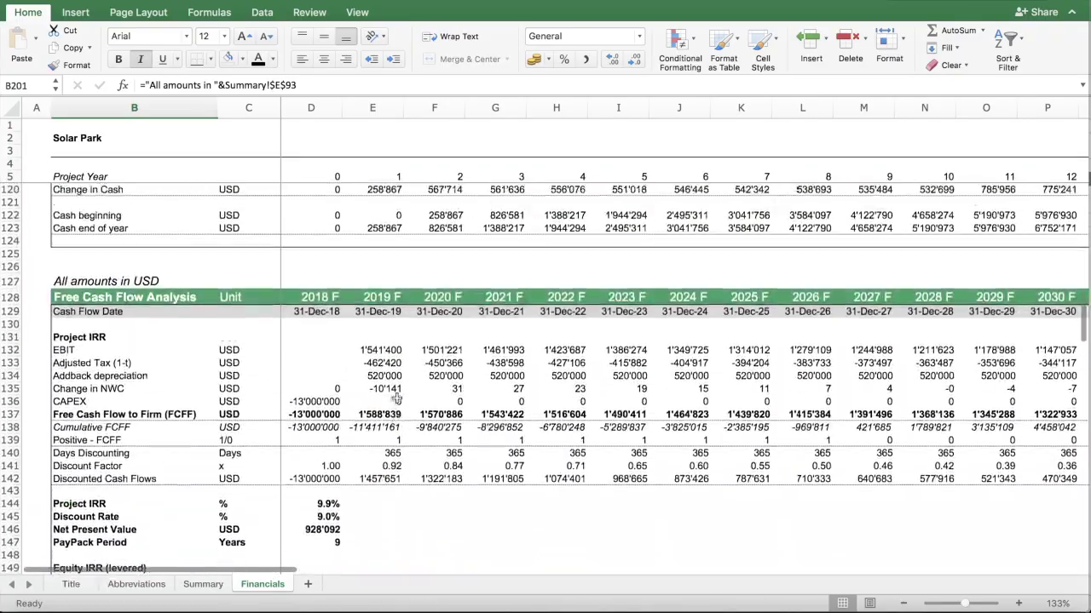
pyautogui.scroll(6, 396, 398)
pyautogui.click(356, 397)
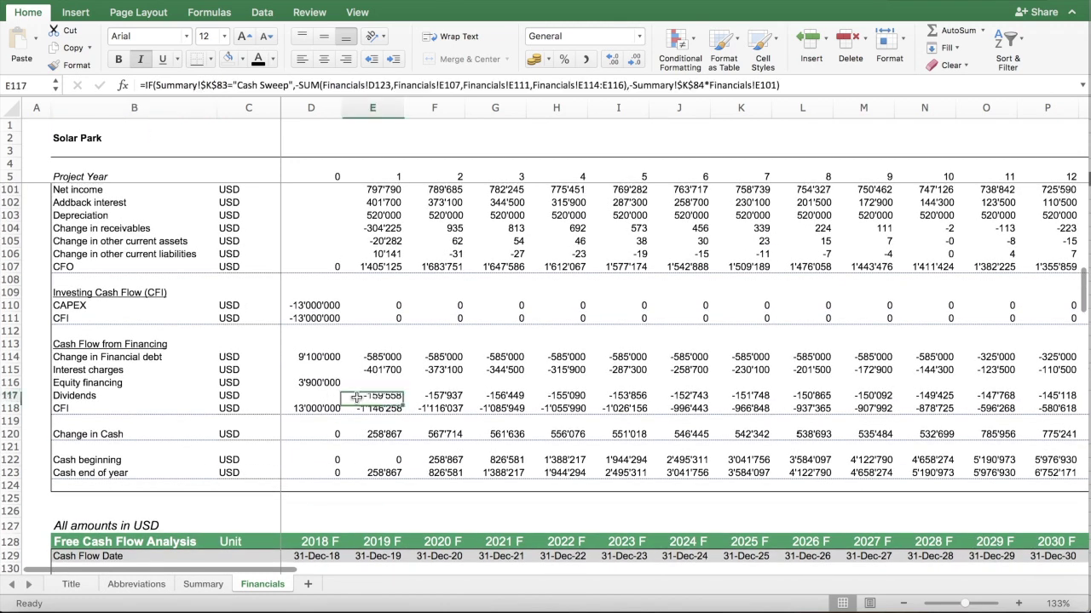
pyautogui.moveTo(375, 397); pyautogui.dragTo(531, 398)
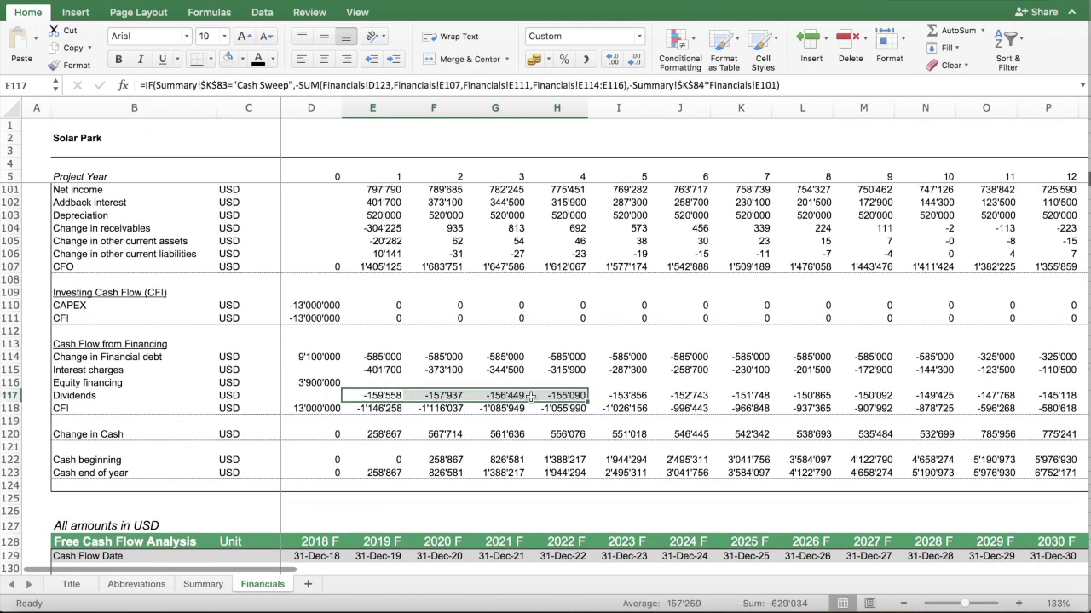
# Step: Follow the Cash end of year row from 2019 through 2048 and return to the 2019 cell
pyautogui.click(375, 473)
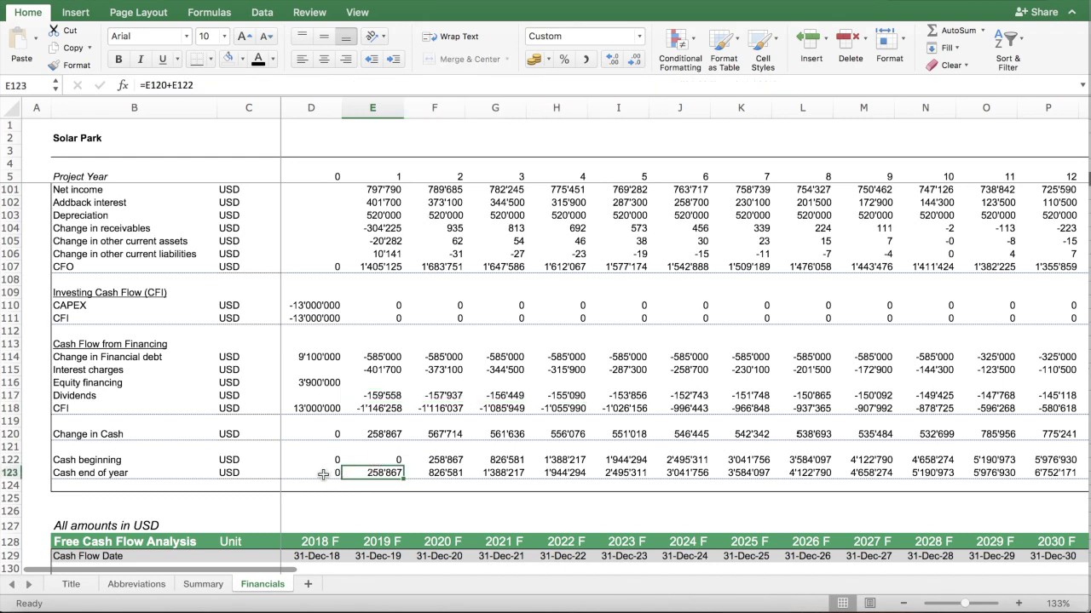
pyautogui.scroll(-1, 379, 475)
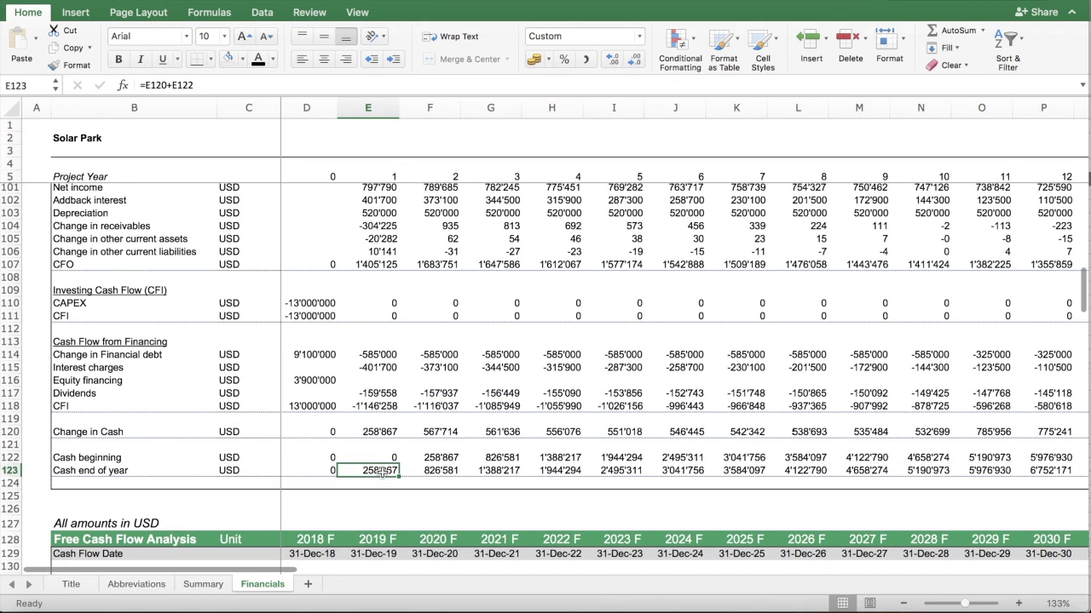
pyautogui.moveTo(372, 470); pyautogui.dragTo(425, 470)
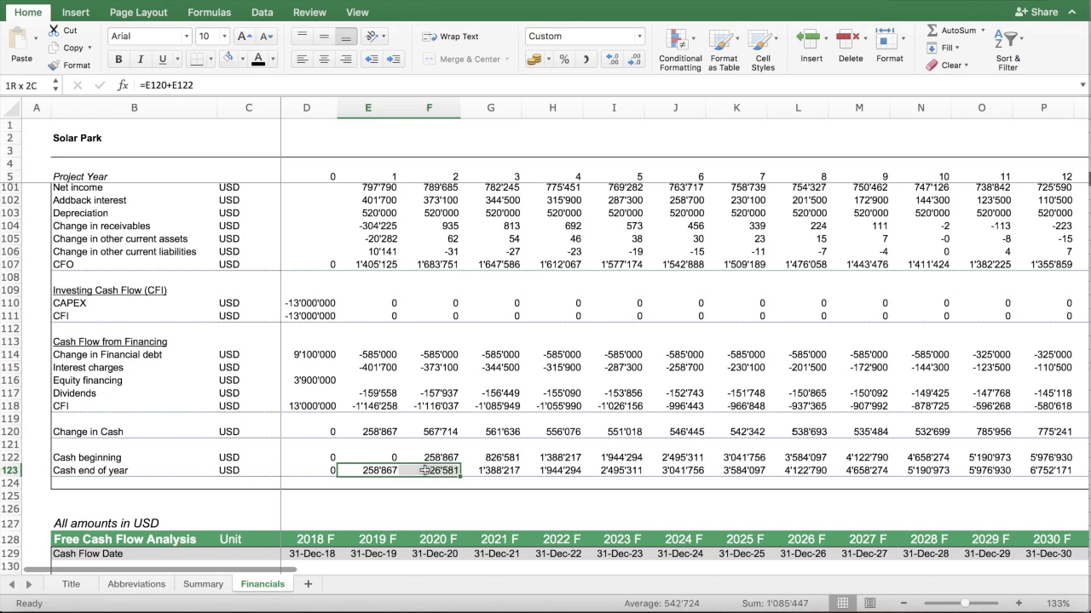
pyautogui.click(430, 470)
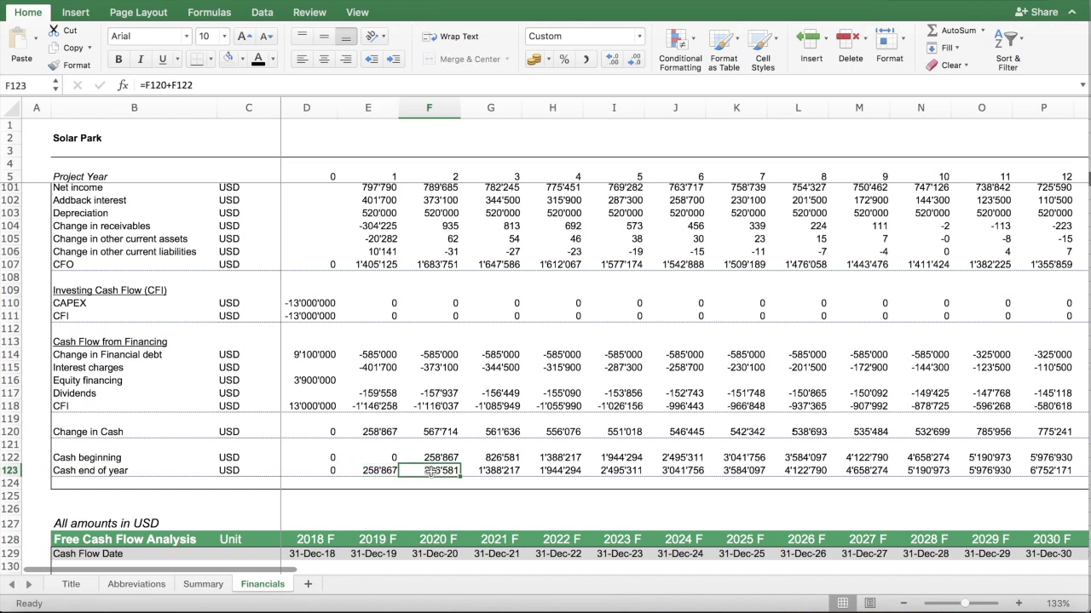
pyautogui.press('Right')
pyautogui.press('Right')
pyautogui.press('Right')
pyautogui.press('Right')
pyautogui.press('Right')
pyautogui.press('Right')
pyautogui.press('Right')
pyautogui.press('Right')
pyautogui.press('Right')
pyautogui.press('Right')
pyautogui.press('Right')
pyautogui.press('Right')
pyautogui.press('Right')
pyautogui.press('Right')
pyautogui.press('Right')
pyautogui.press('Right')
pyautogui.press('Right')
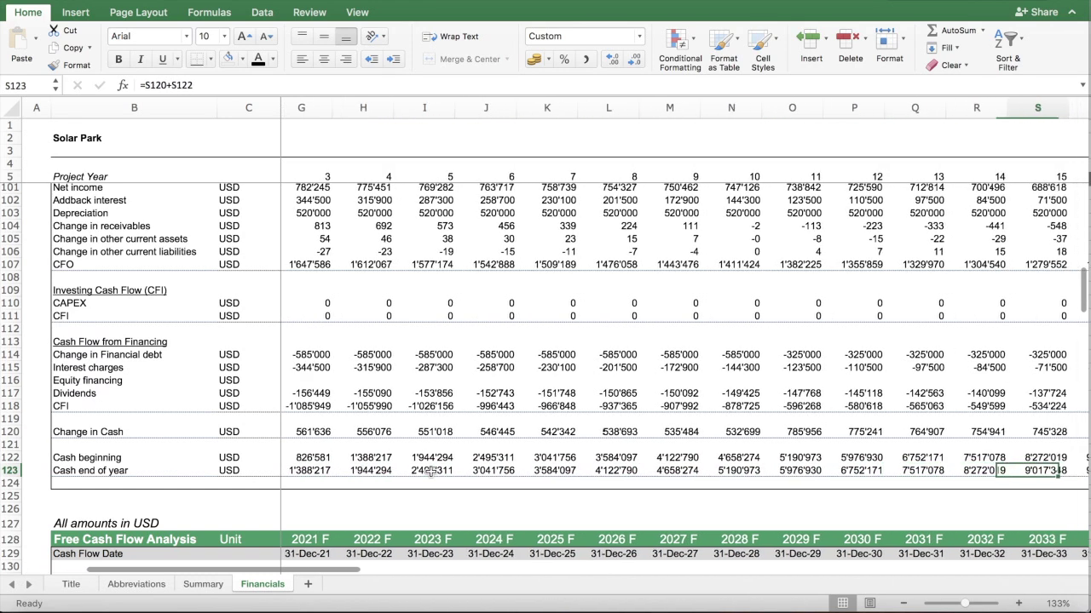
pyautogui.press('Right')
pyautogui.press('Right')
pyautogui.press('Right')
pyautogui.press('Right')
pyautogui.press('Right')
pyautogui.press('Right')
pyautogui.press('Right')
pyautogui.press('Right')
pyautogui.press('Right')
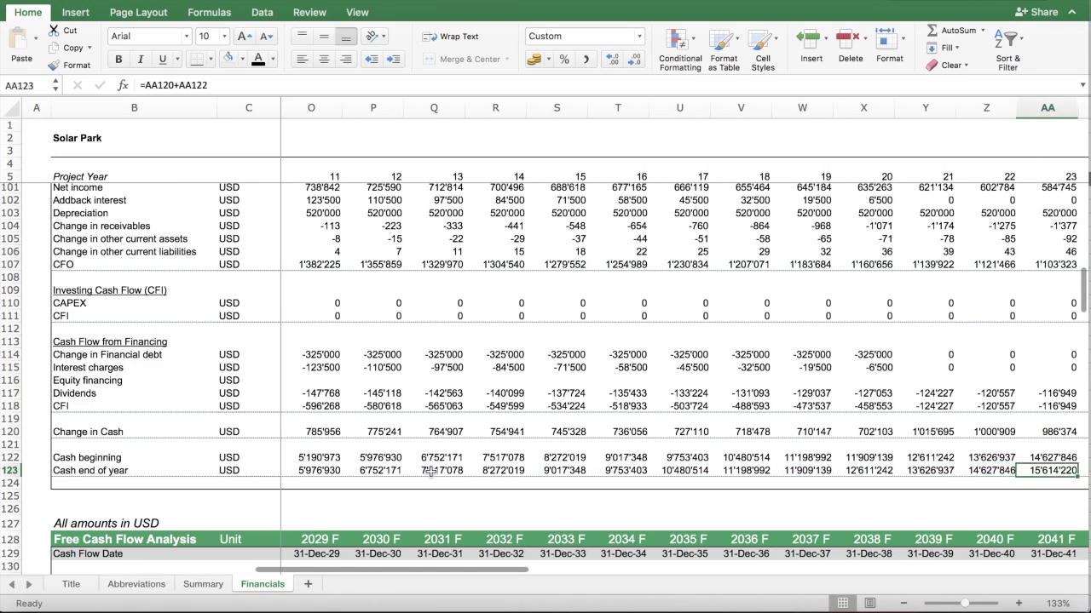
pyautogui.press('Right')
pyautogui.press('Right')
pyautogui.press('Right')
pyautogui.press('Left')
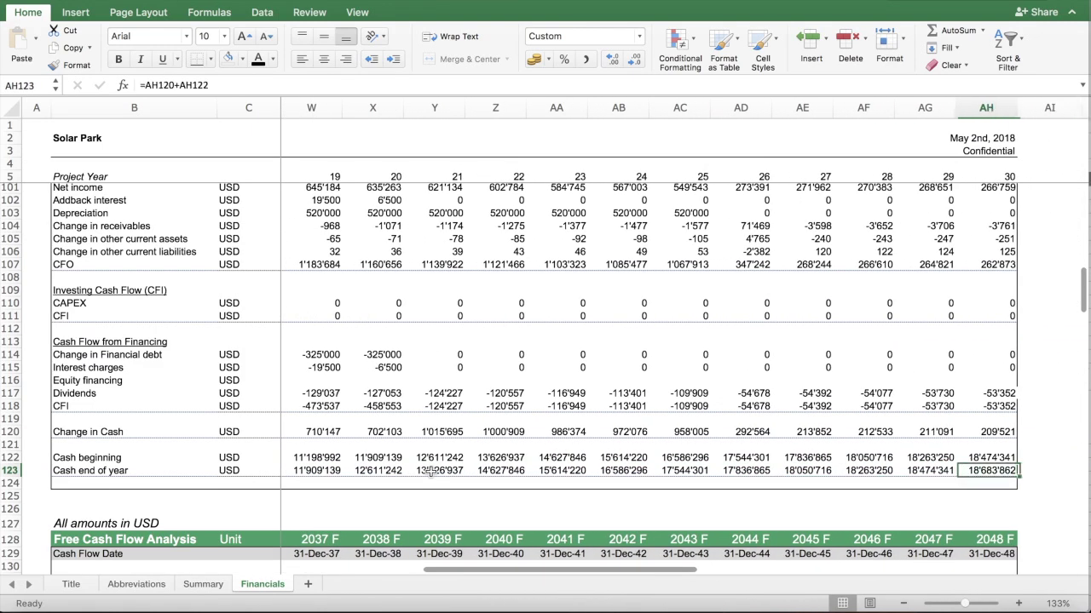
pyautogui.press('Left')
pyautogui.press('Right')
pyautogui.press('Left')
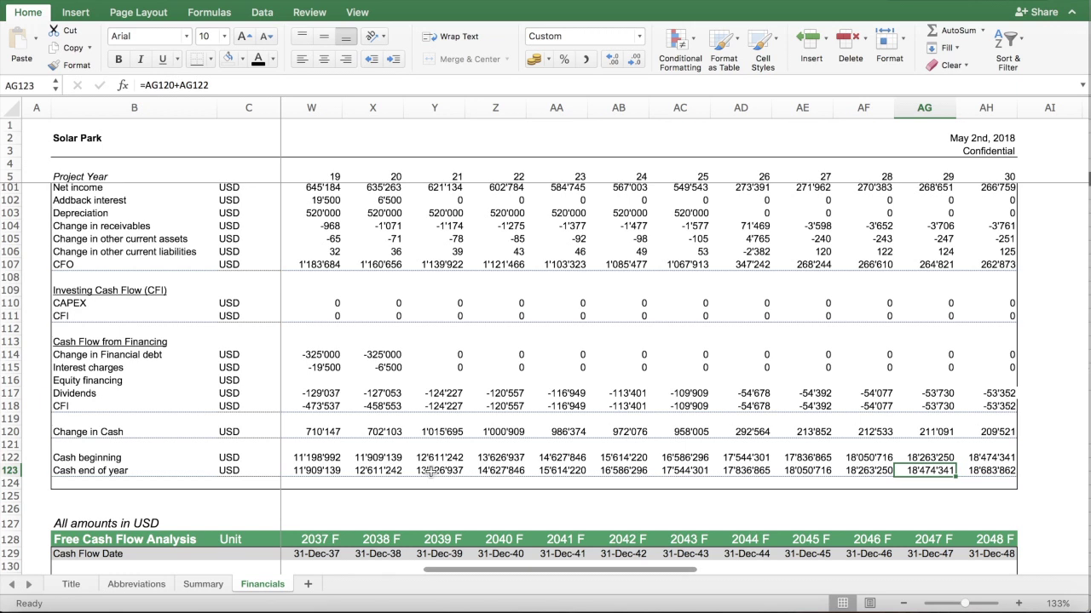
pyautogui.click(518, 470)
pyautogui.hscroll(-7, 483, 417)
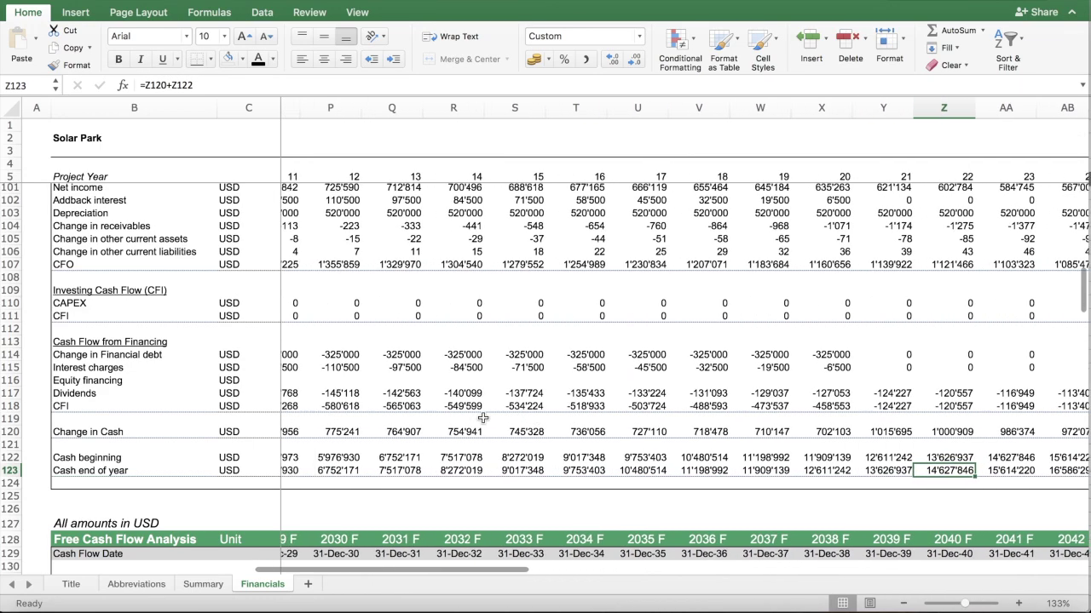
pyautogui.hscroll(-6, 482, 418)
pyautogui.click(377, 470)
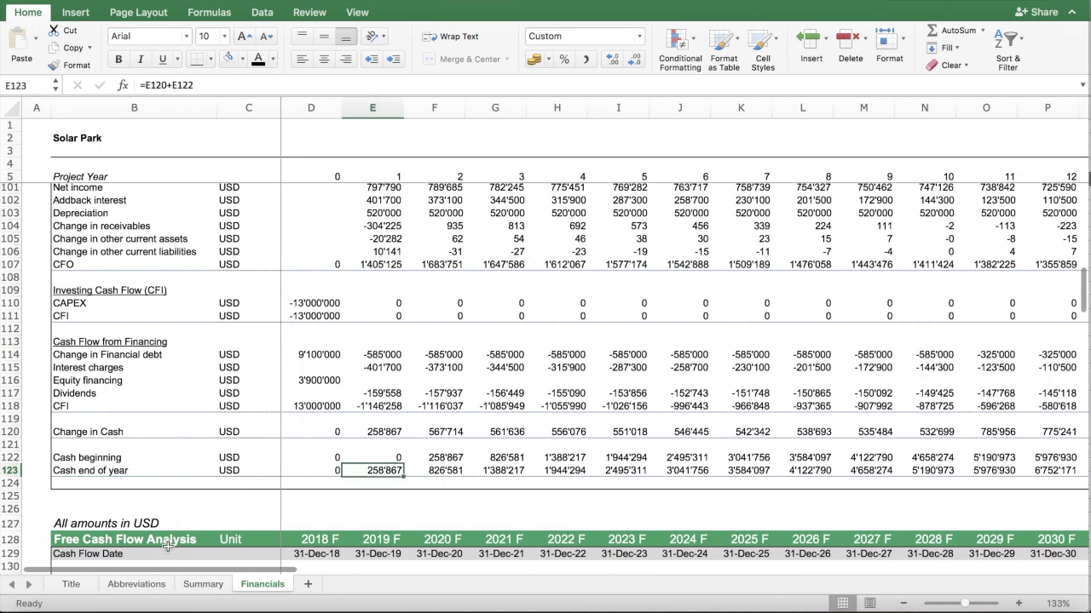
# Step: Set the Dividend Policy on the Summary sheet to Cash Sweep
pyautogui.click(203, 585)
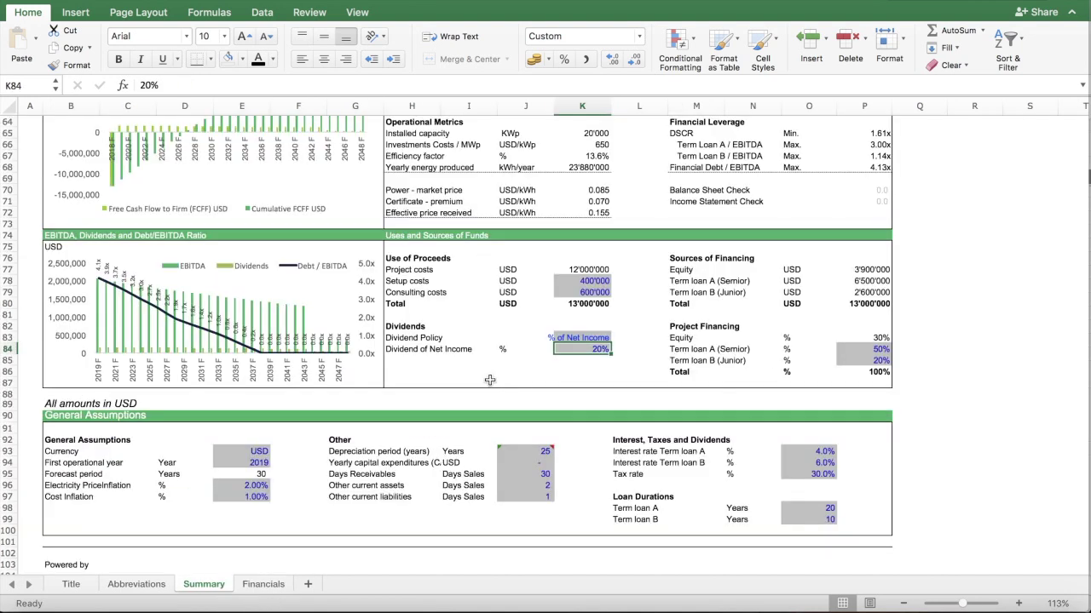
pyautogui.click(601, 338)
pyautogui.click(617, 337)
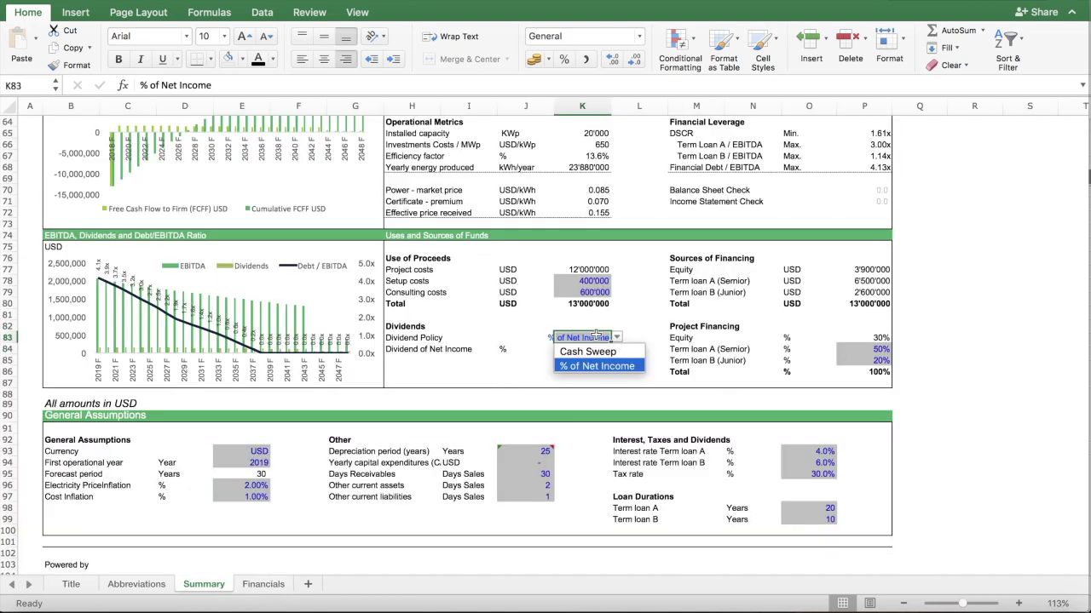
pyautogui.click(584, 352)
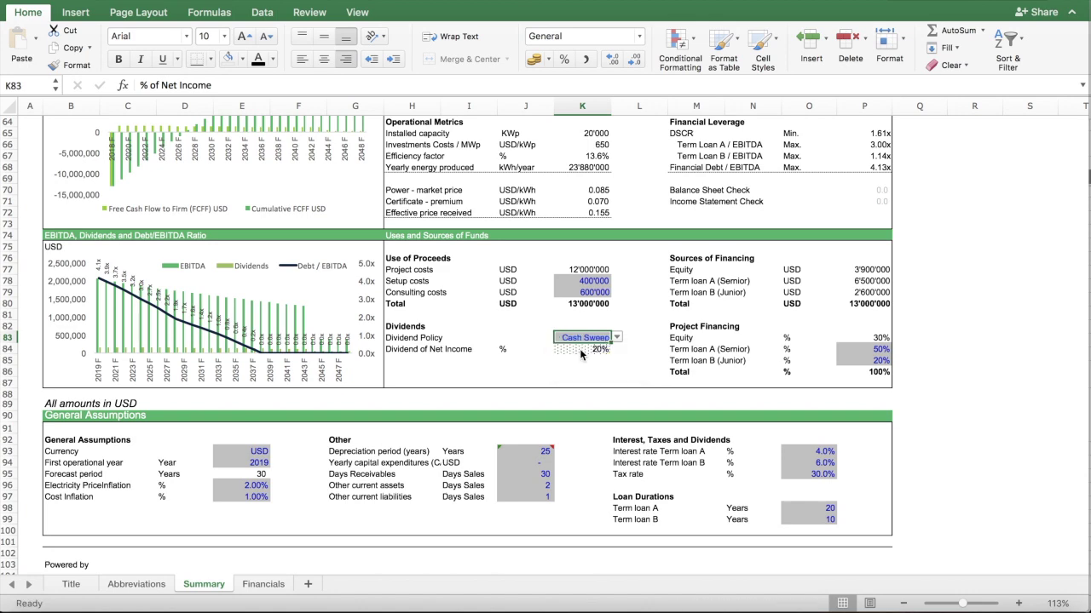
# Step: Examine the Dividends formula and the Cash end of year row across the forecast years on the Financials sheet under the Cash Sweep policy
pyautogui.click(263, 584)
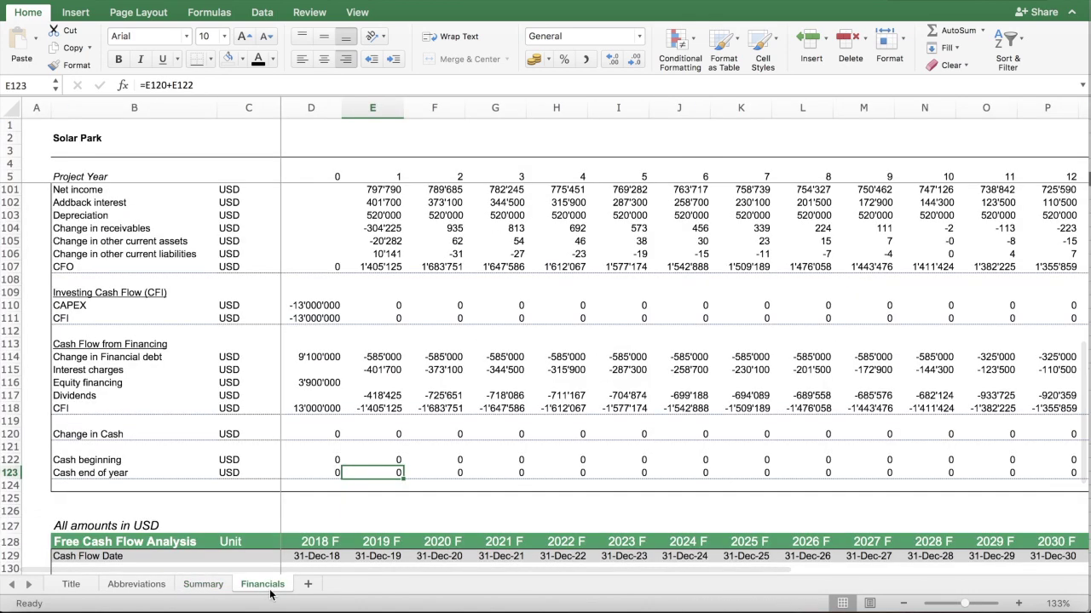
pyautogui.click(371, 396)
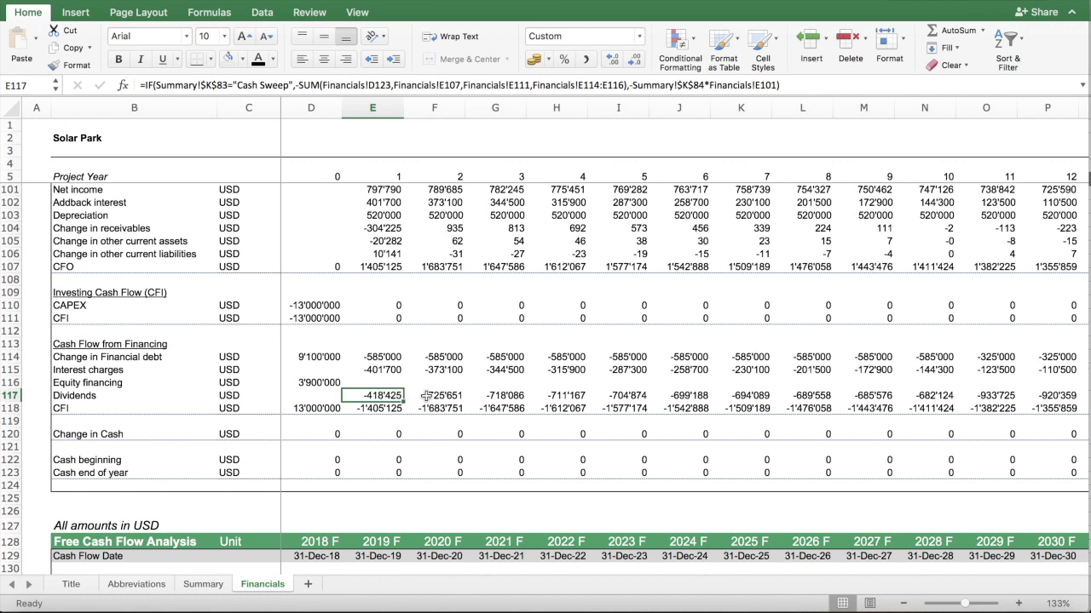
pyautogui.click(319, 461)
pyautogui.click(339, 473)
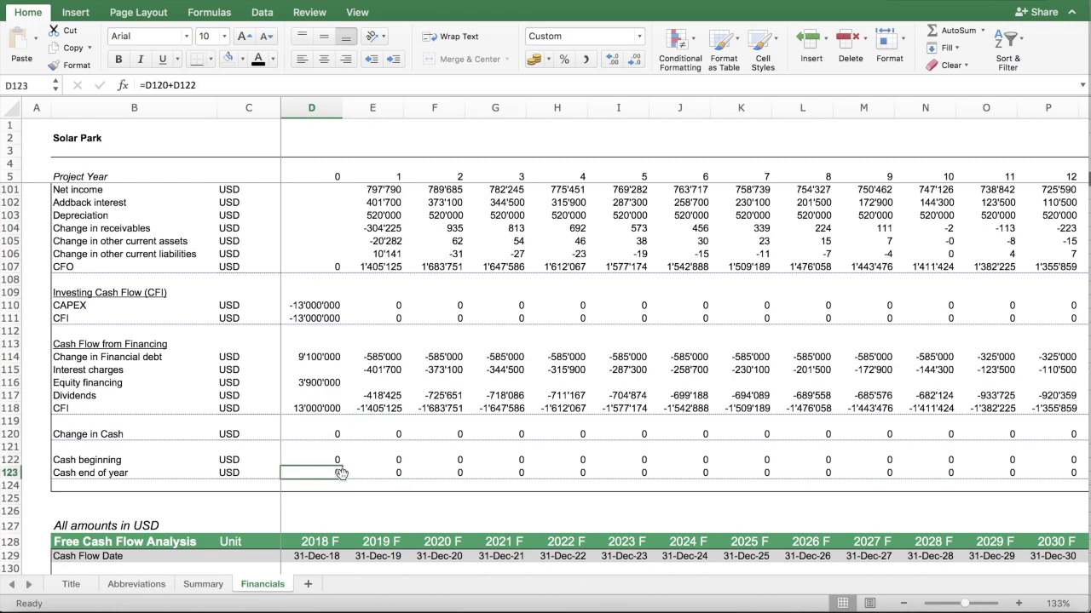
pyautogui.click(388, 473)
pyautogui.hscroll(5, 564, 462)
pyautogui.hscroll(10, 564, 462)
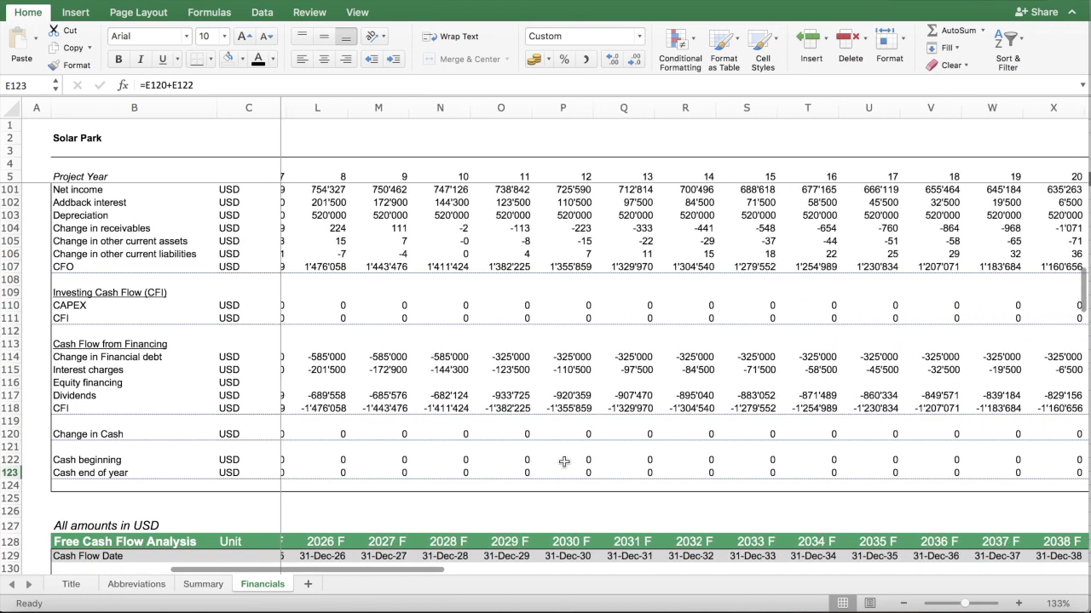
pyautogui.hscroll(-15, 566, 462)
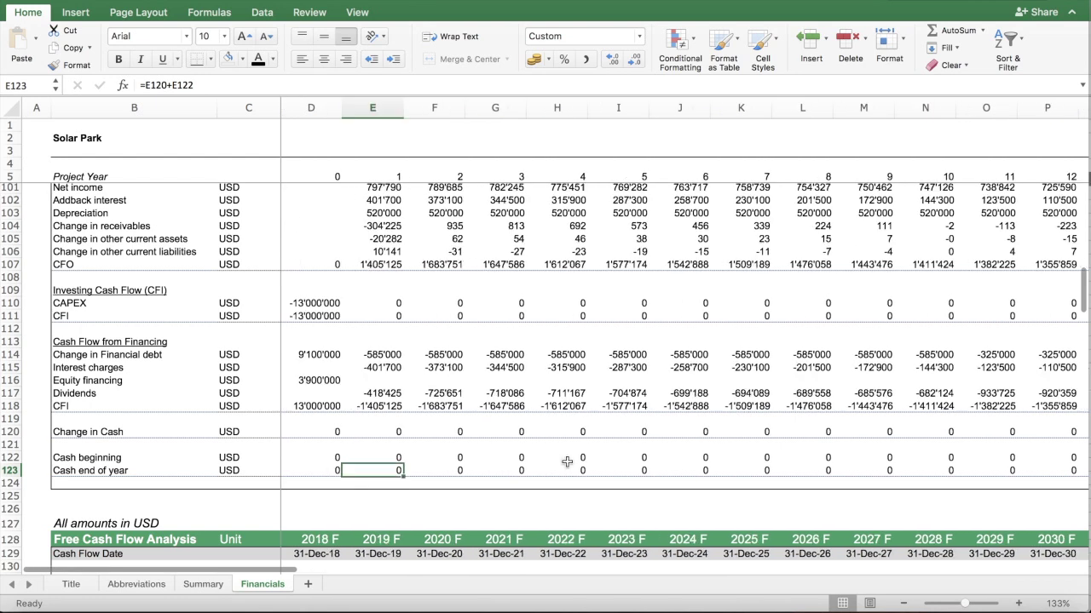
# Step: Return to the Summary sheet and review the Financial Overview, production assumptions and cost structure sections
pyautogui.hotkey('ctrl', 'pageup')
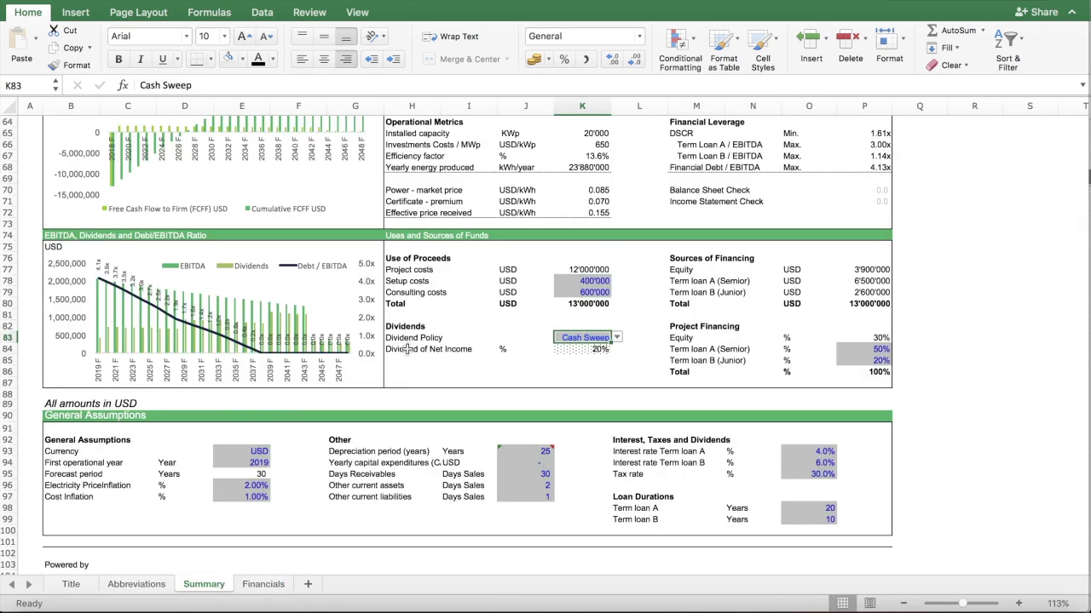
pyautogui.scroll(10, 469, 259)
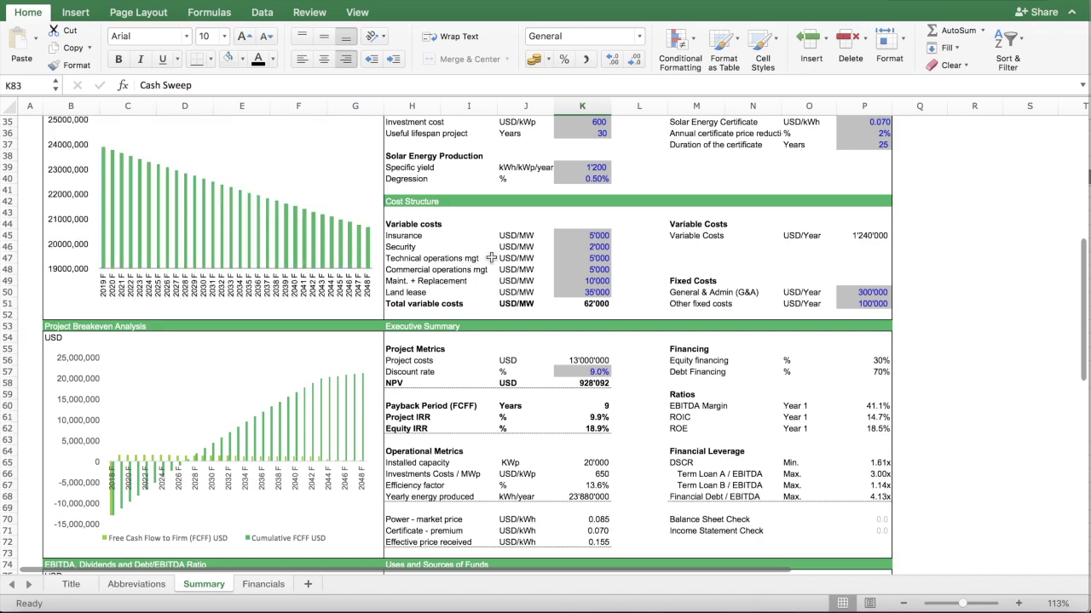
pyautogui.scroll(11, 490, 258)
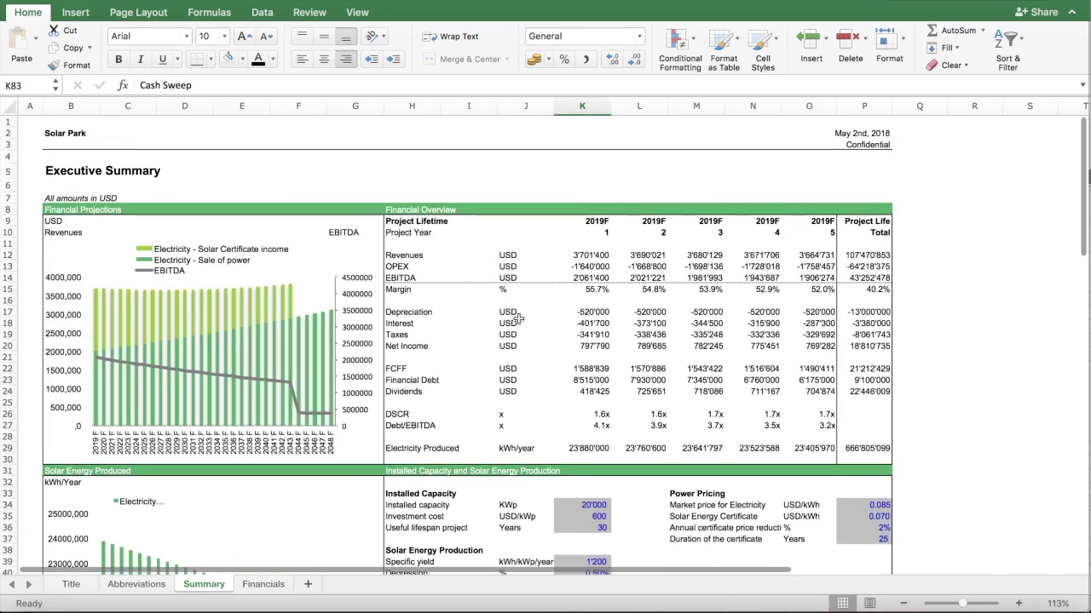
pyautogui.scroll(-4, 511, 315)
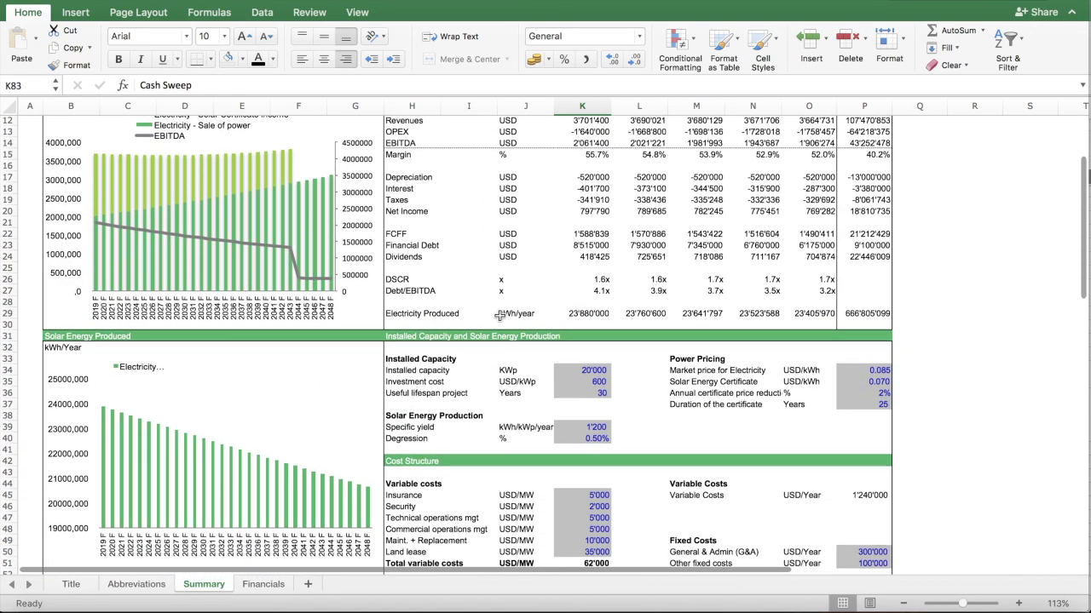
pyautogui.scroll(-8, 501, 314)
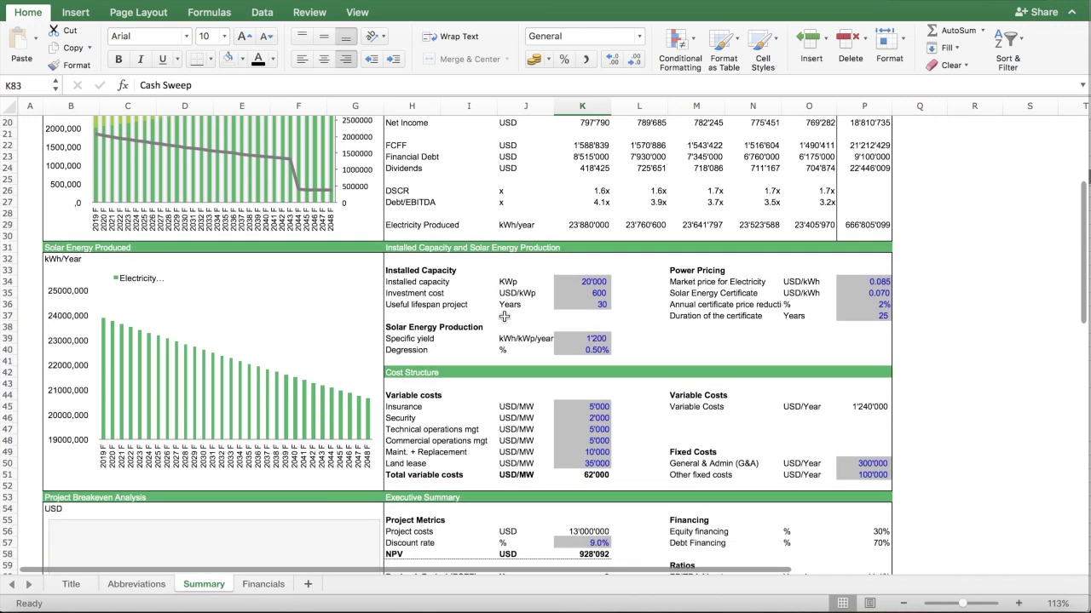